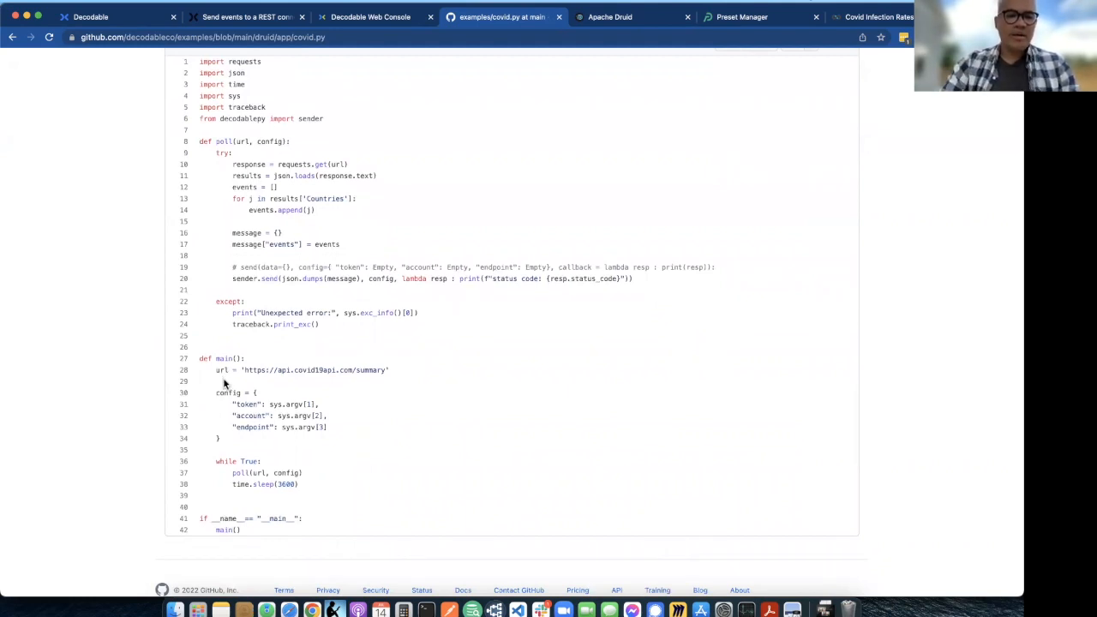
- Examine the polling loop and its sleep interval in covid.py, and return to the repository's druid folder
{"action": "double_click", "coordinate": [284, 483]}
{"action": "left_click", "coordinate": [392, 433]}
{"action": "scroll", "coordinate": [391, 434], "scroll_direction": "up", "scroll_amount": 1}
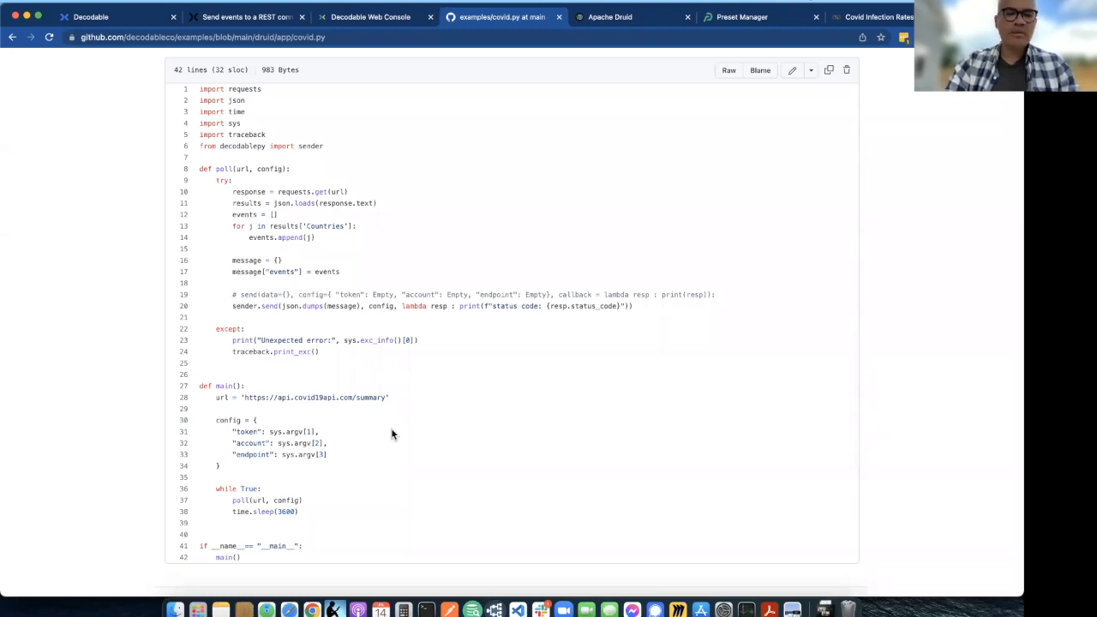
{"action": "key", "text": "super+Left"}
{"action": "key", "text": "super+Left"}
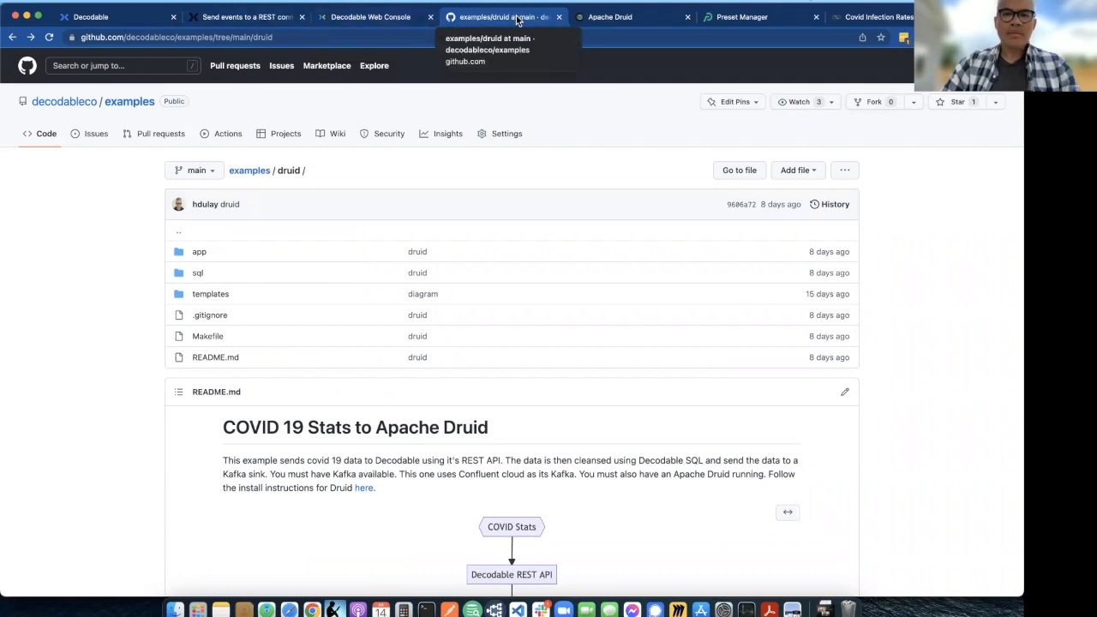
- Open the covid_rest connection in the Decodable web console and examine the endpoint path and connection ID in its details
{"action": "left_click", "coordinate": [365, 18]}
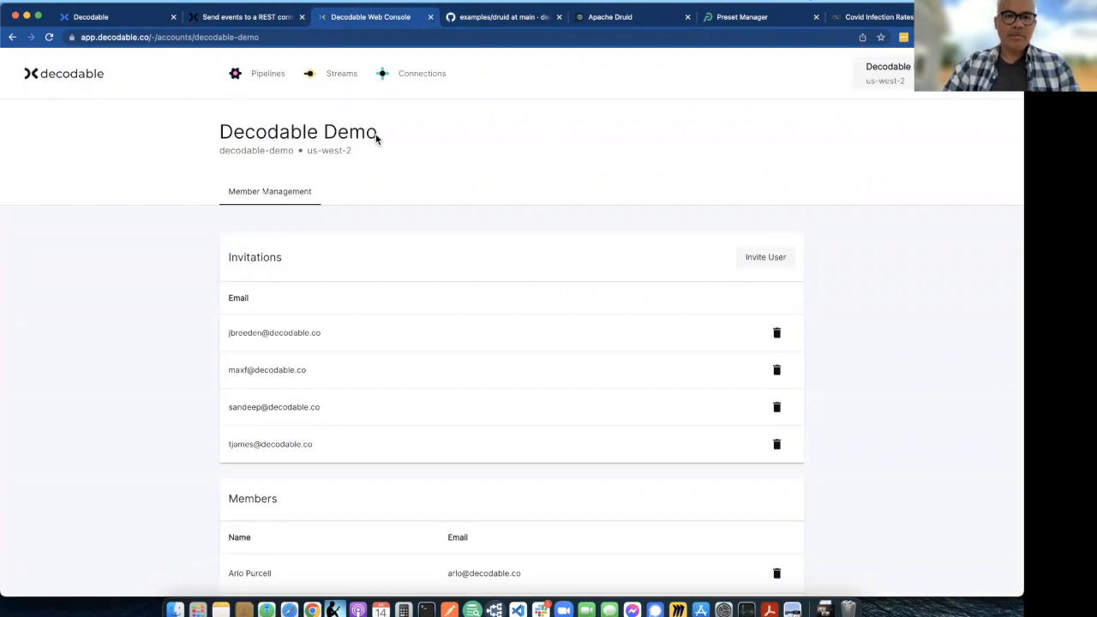
{"action": "left_click", "coordinate": [423, 77]}
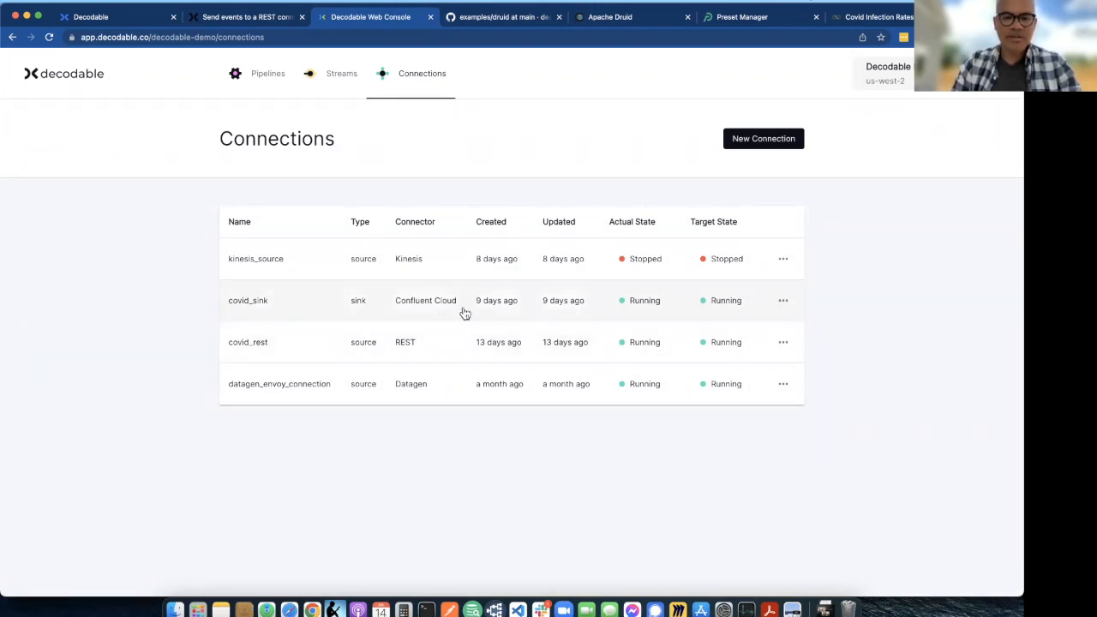
{"action": "left_click", "coordinate": [353, 354]}
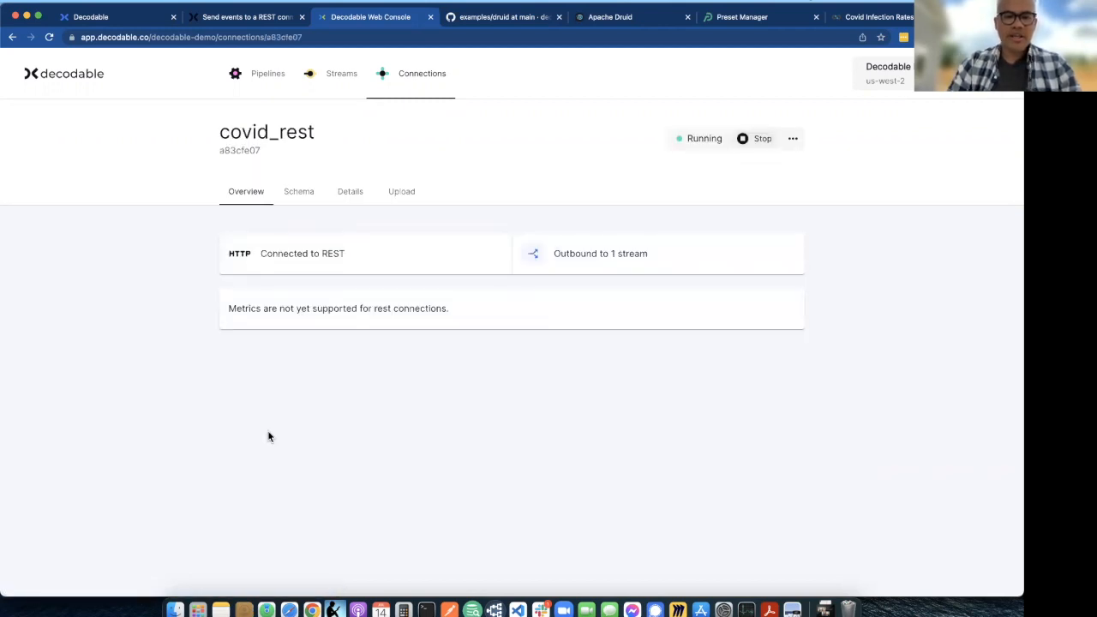
{"action": "left_click", "coordinate": [346, 191]}
{"action": "left_click", "coordinate": [489, 303]}
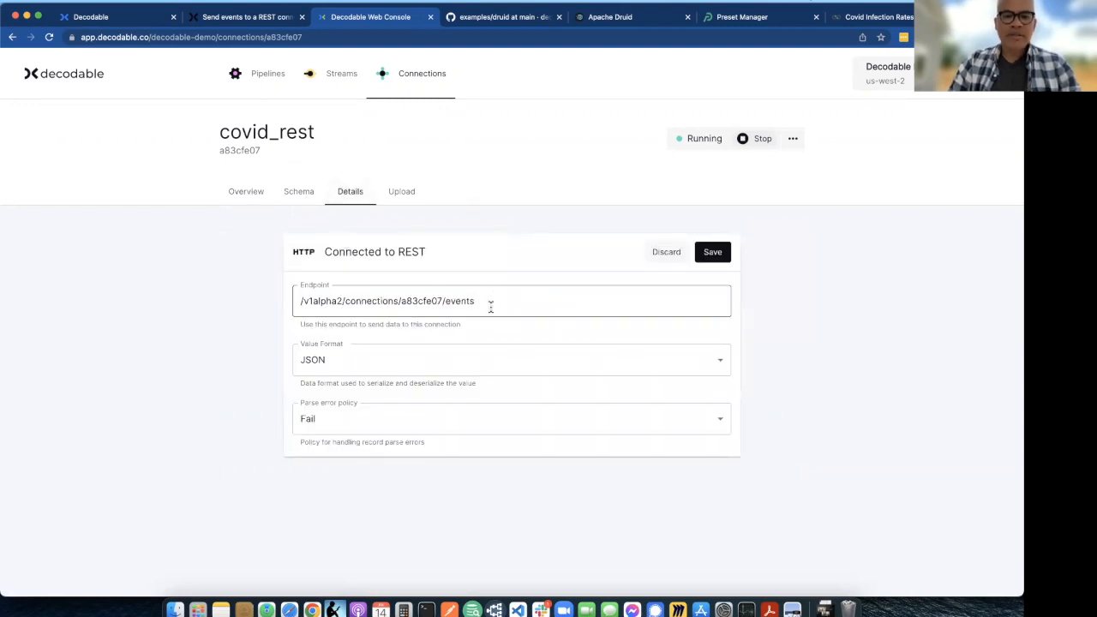
{"action": "left_click_drag", "start_coordinate": [497, 303], "coordinate": [299, 300]}
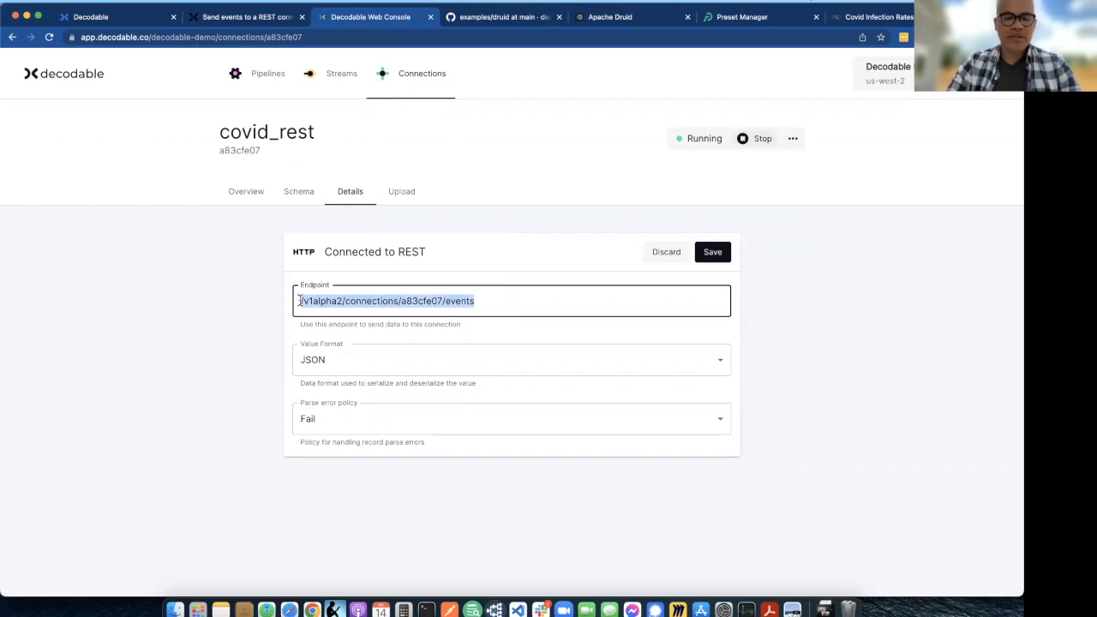
{"action": "double_click", "coordinate": [423, 300]}
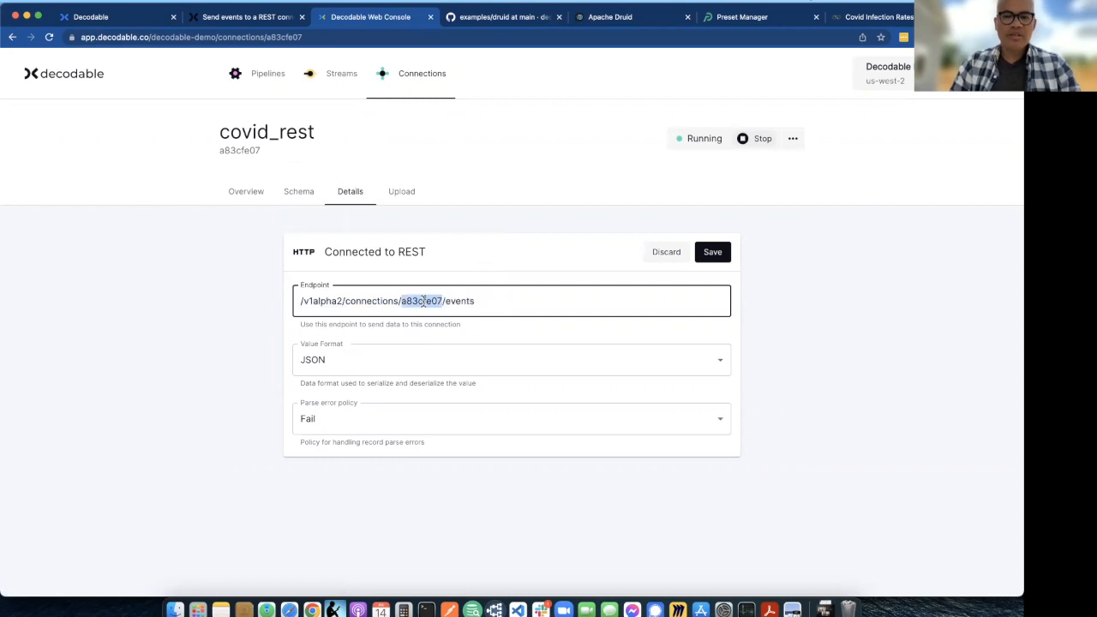
{"action": "left_click", "coordinate": [502, 302]}
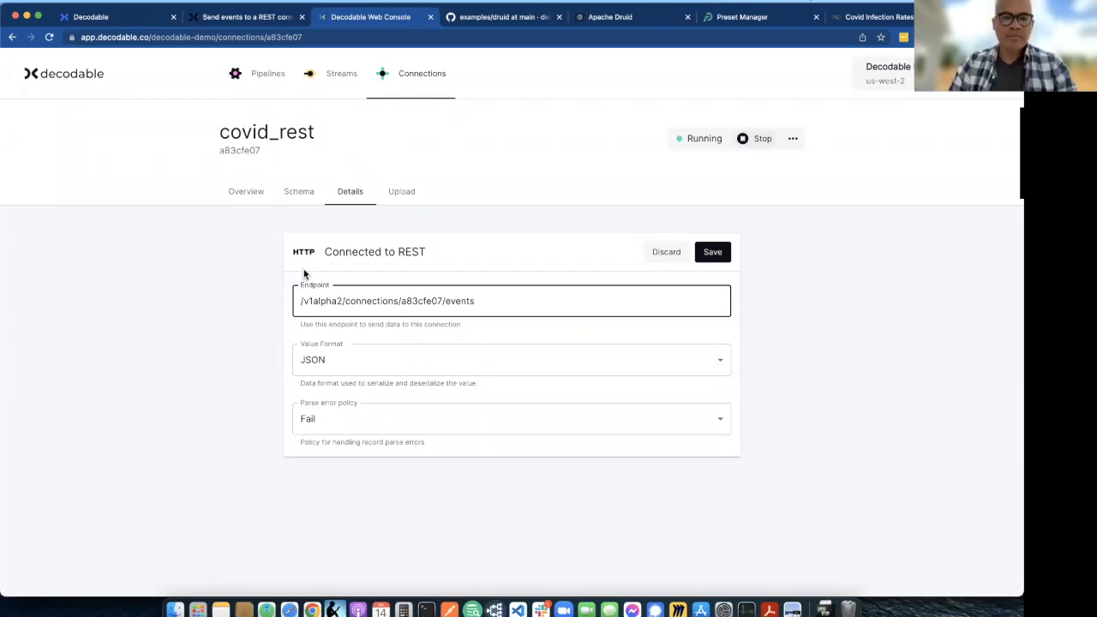
- Review the field names and types in the covid_rest connection's schema, from ID through Premium
{"action": "left_click", "coordinate": [300, 197]}
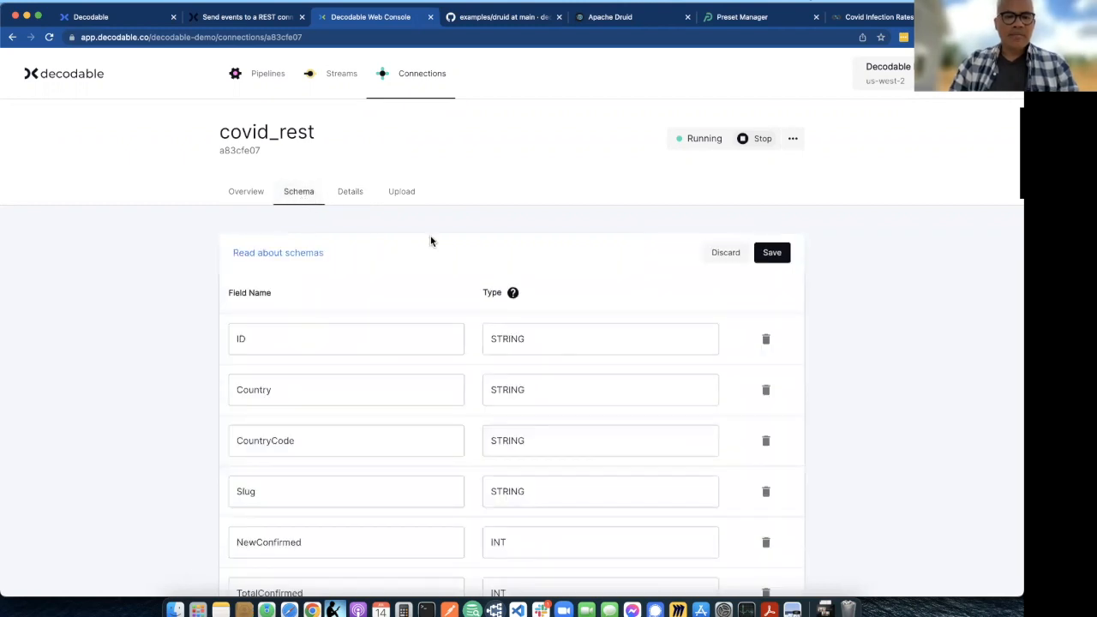
{"action": "scroll", "coordinate": [470, 253], "scroll_direction": "down", "scroll_amount": 10}
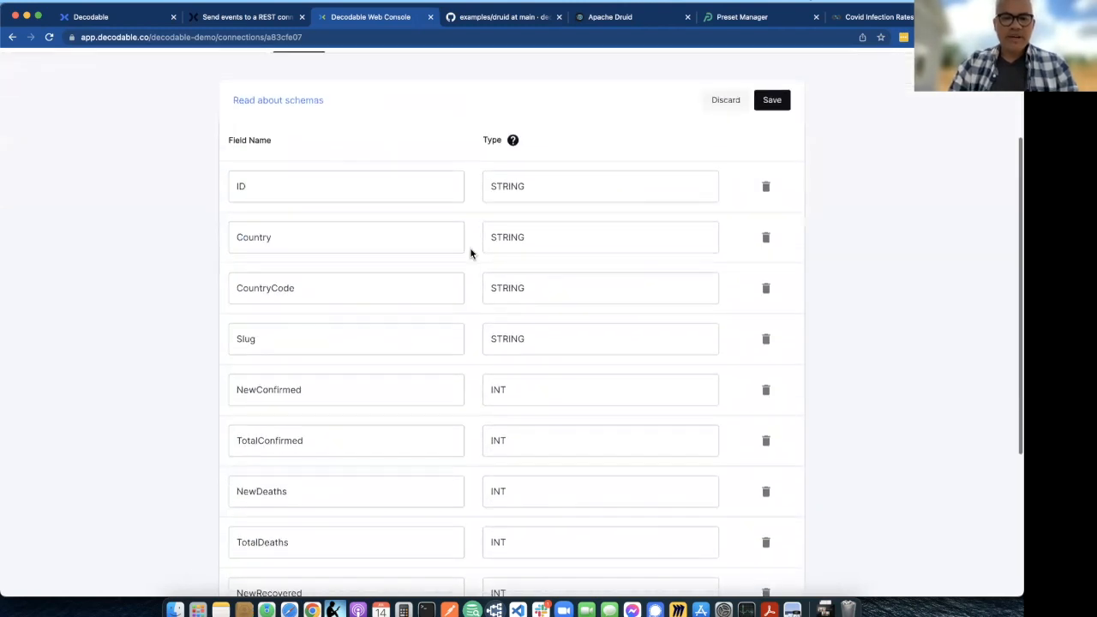
{"action": "scroll", "coordinate": [470, 264], "scroll_direction": "down", "scroll_amount": 2}
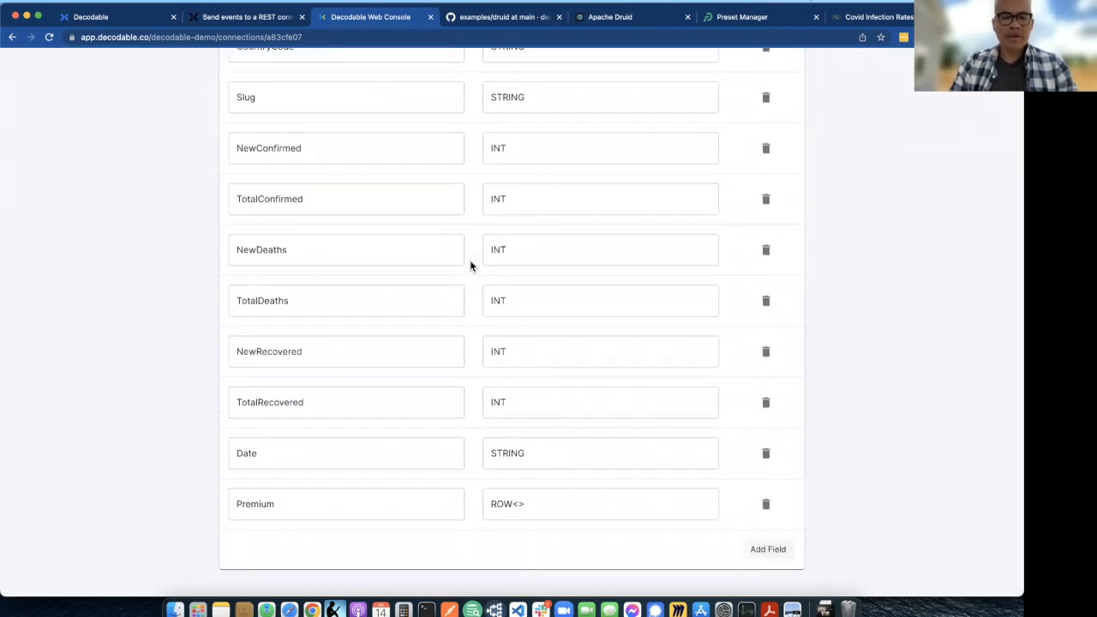
{"action": "scroll", "coordinate": [473, 306], "scroll_direction": "up", "scroll_amount": 4}
{"action": "scroll", "coordinate": [472, 306], "scroll_direction": "up", "scroll_amount": 2}
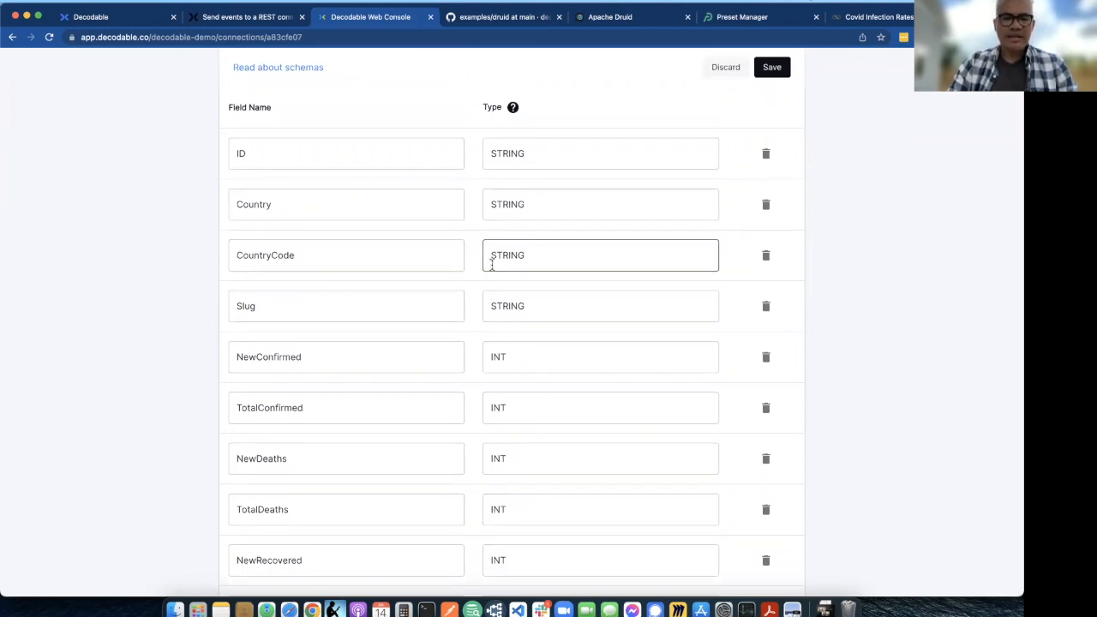
{"action": "scroll", "coordinate": [494, 264], "scroll_direction": "down", "scroll_amount": 2}
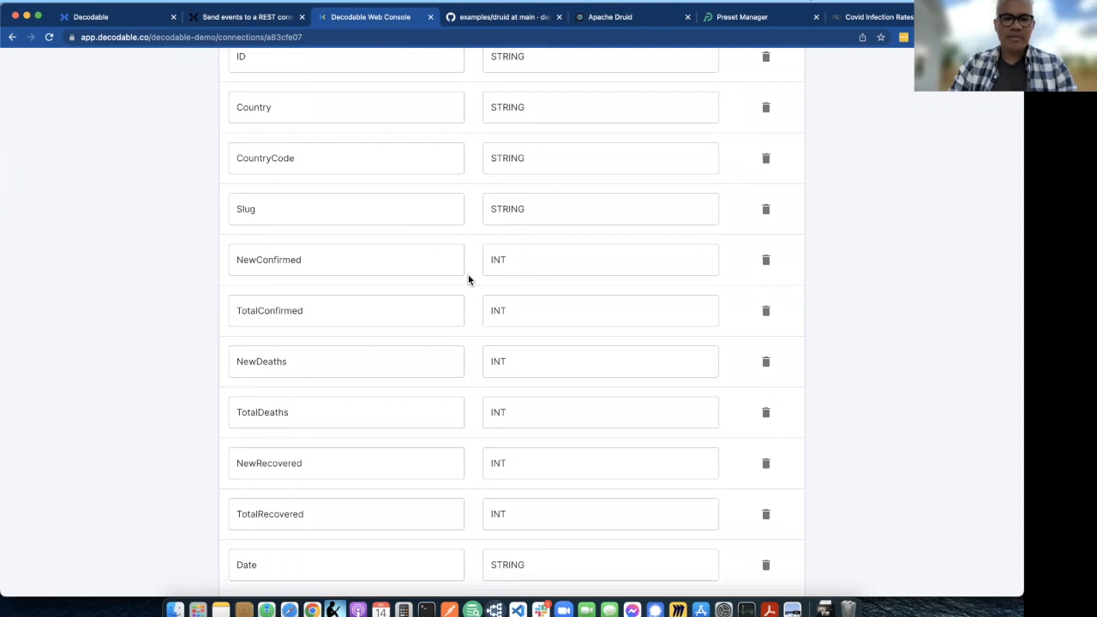
{"action": "scroll", "coordinate": [469, 279], "scroll_direction": "down", "scroll_amount": 1}
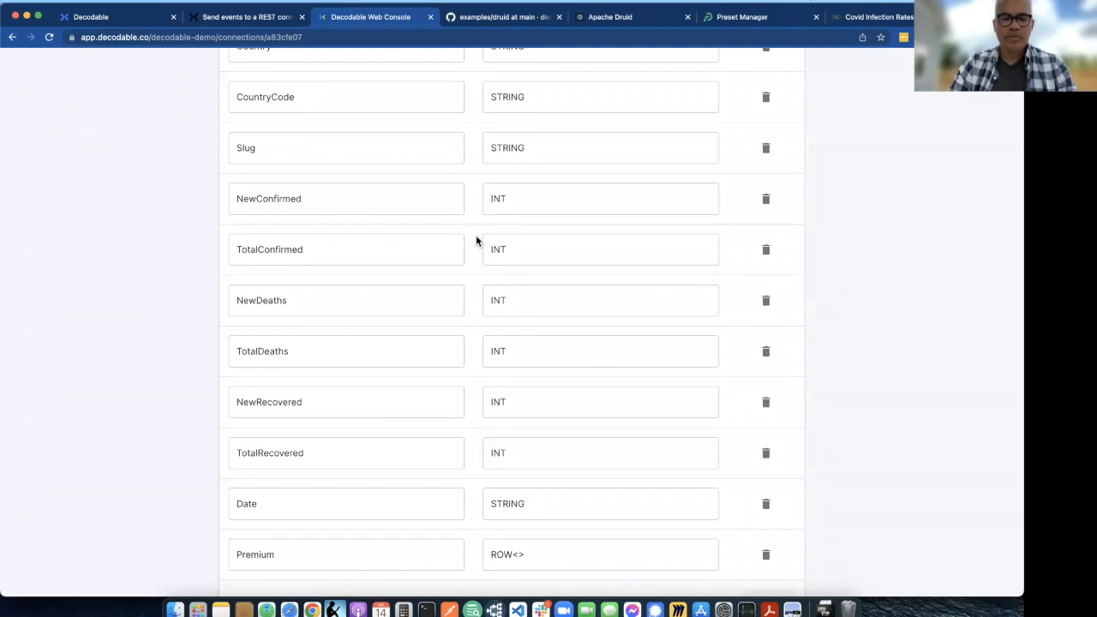
{"action": "scroll", "coordinate": [476, 241], "scroll_direction": "down", "scroll_amount": 2}
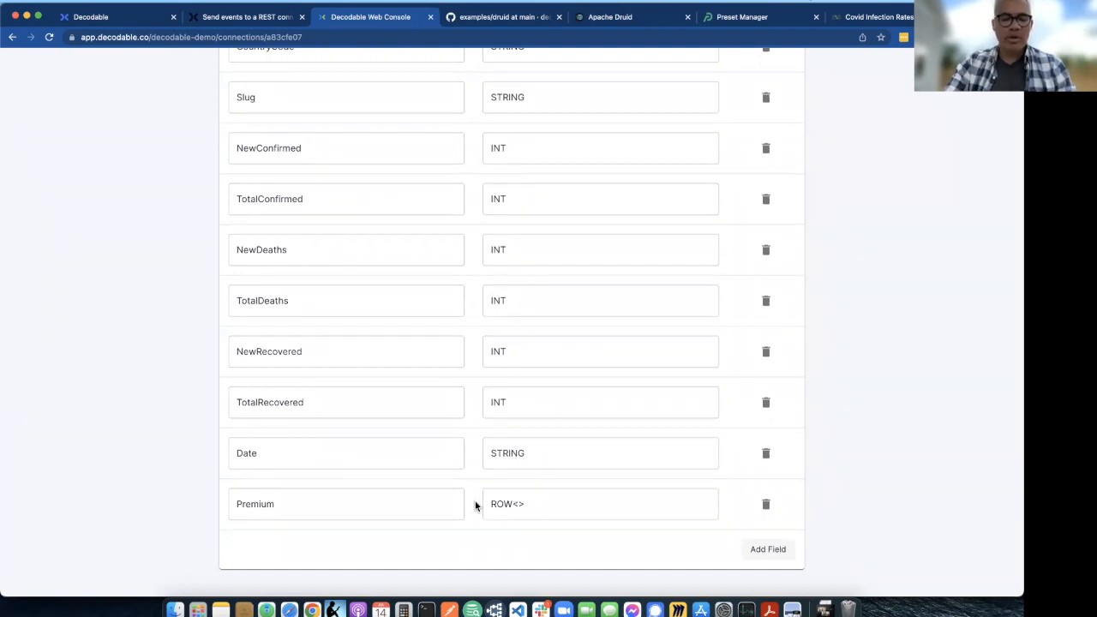
{"action": "scroll", "coordinate": [476, 506], "scroll_direction": "up", "scroll_amount": 5}
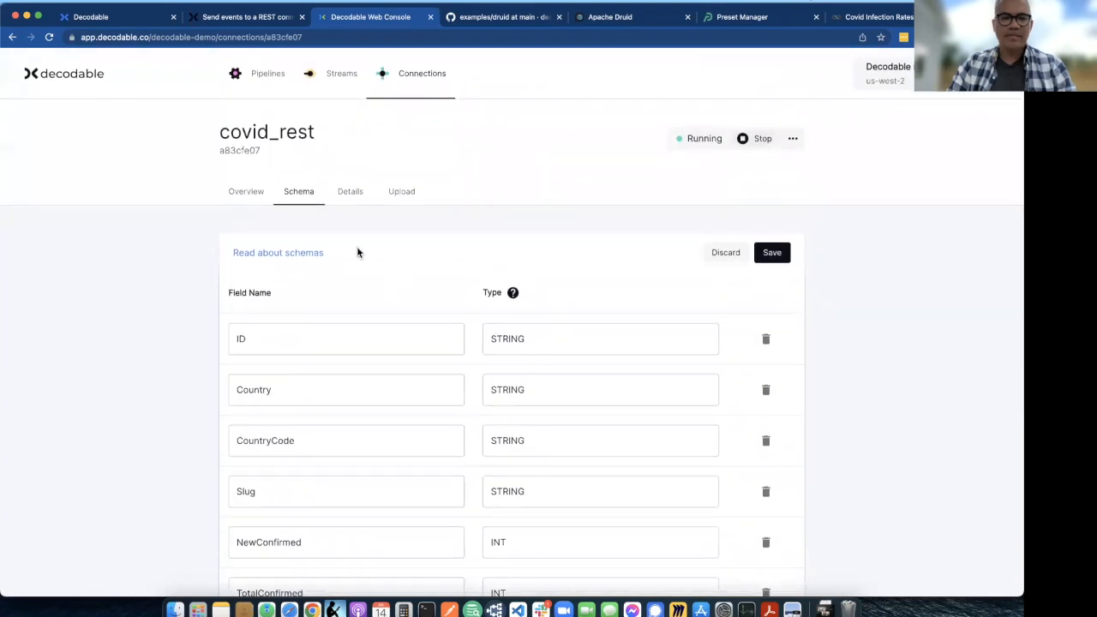
- Open the covid_rest connection's outbound stream, covid_raw, and inspect the Date value format in its data preview
{"action": "left_click", "coordinate": [247, 195]}
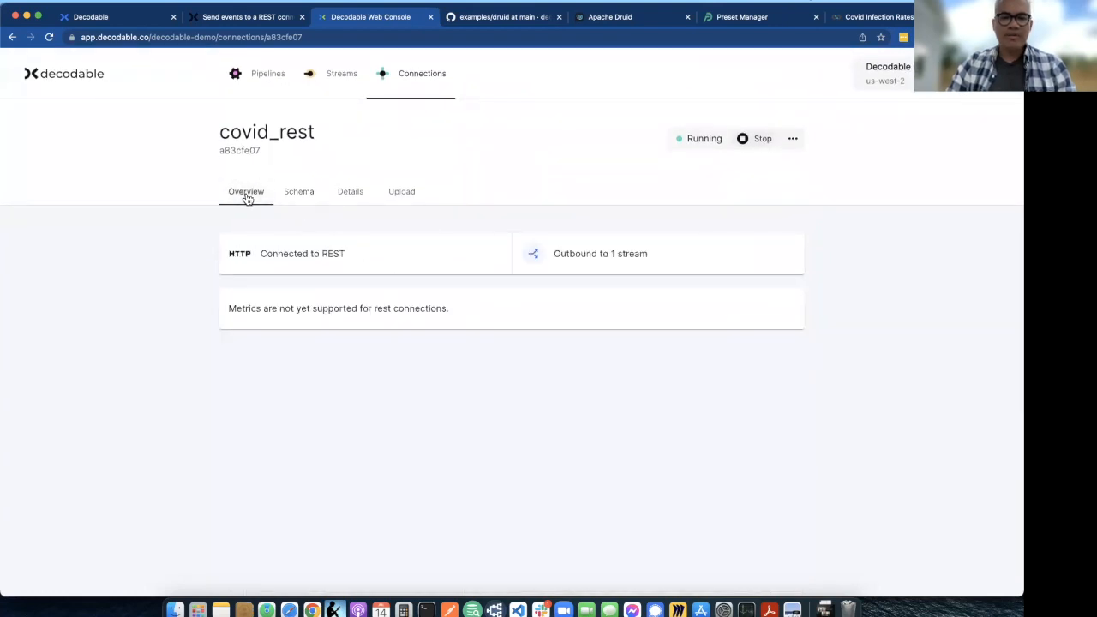
{"action": "left_click", "coordinate": [616, 257]}
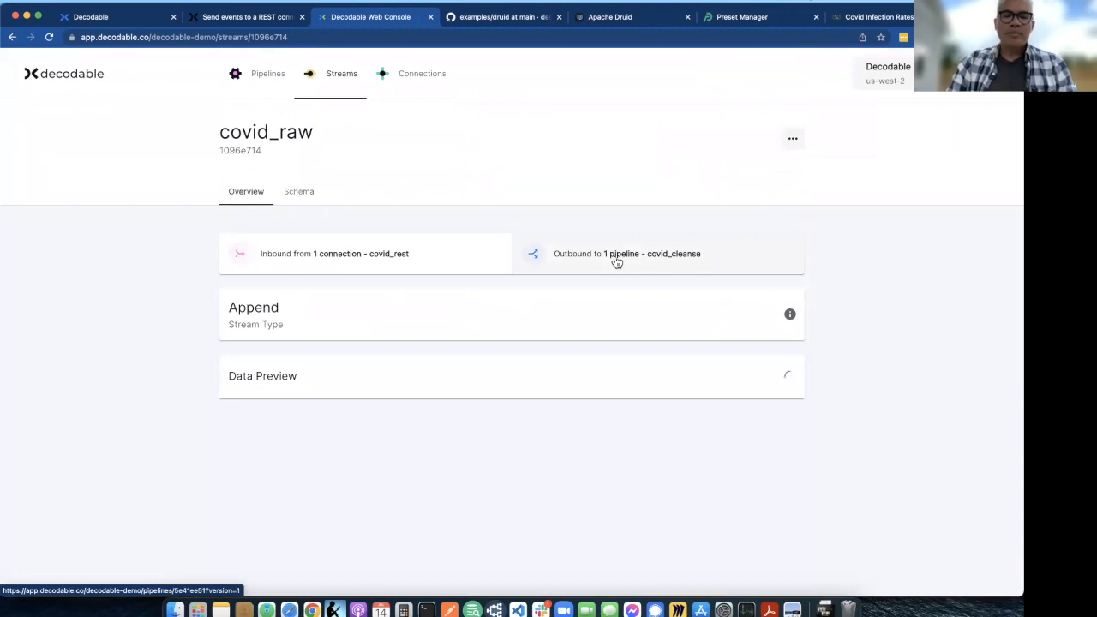
{"action": "scroll", "coordinate": [770, 368], "scroll_direction": "down", "scroll_amount": 3}
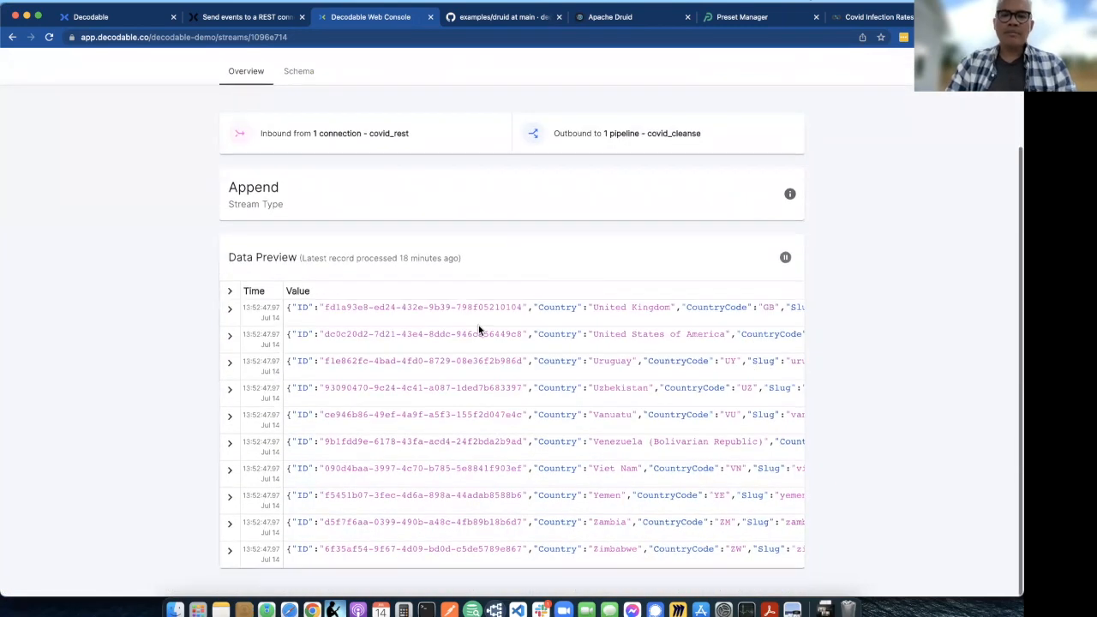
{"action": "scroll", "coordinate": [479, 324], "scroll_direction": "right", "scroll_amount": 10}
{"action": "scroll", "coordinate": [479, 325], "scroll_direction": "right", "scroll_amount": 10}
{"action": "scroll", "coordinate": [582, 313], "scroll_direction": "right", "scroll_amount": 15}
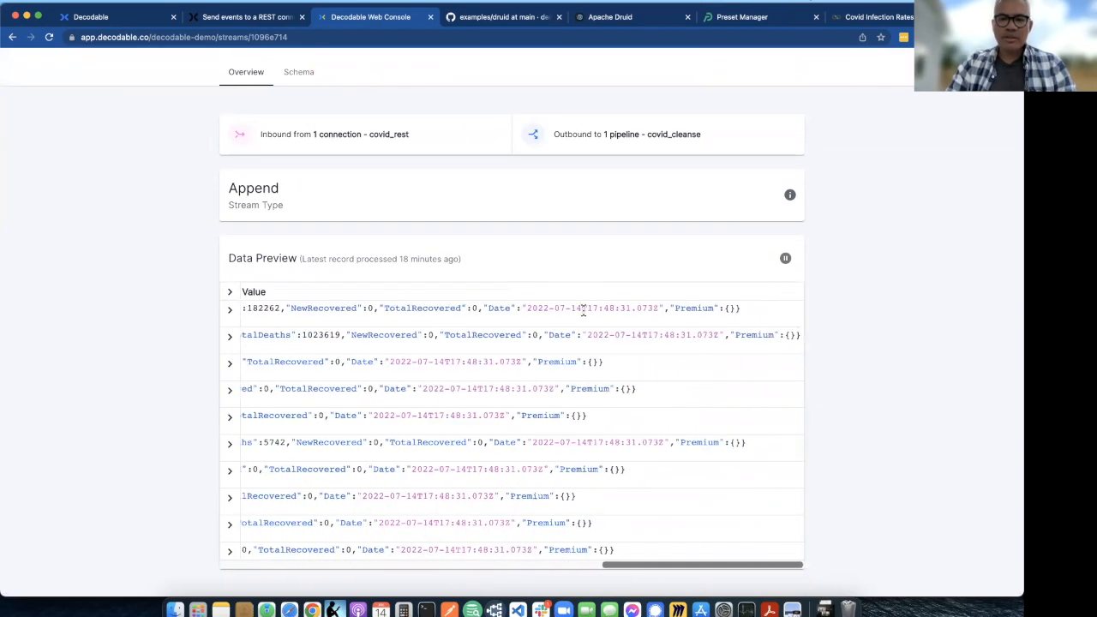
{"action": "left_click_drag", "start_coordinate": [527, 308], "coordinate": [658, 308]}
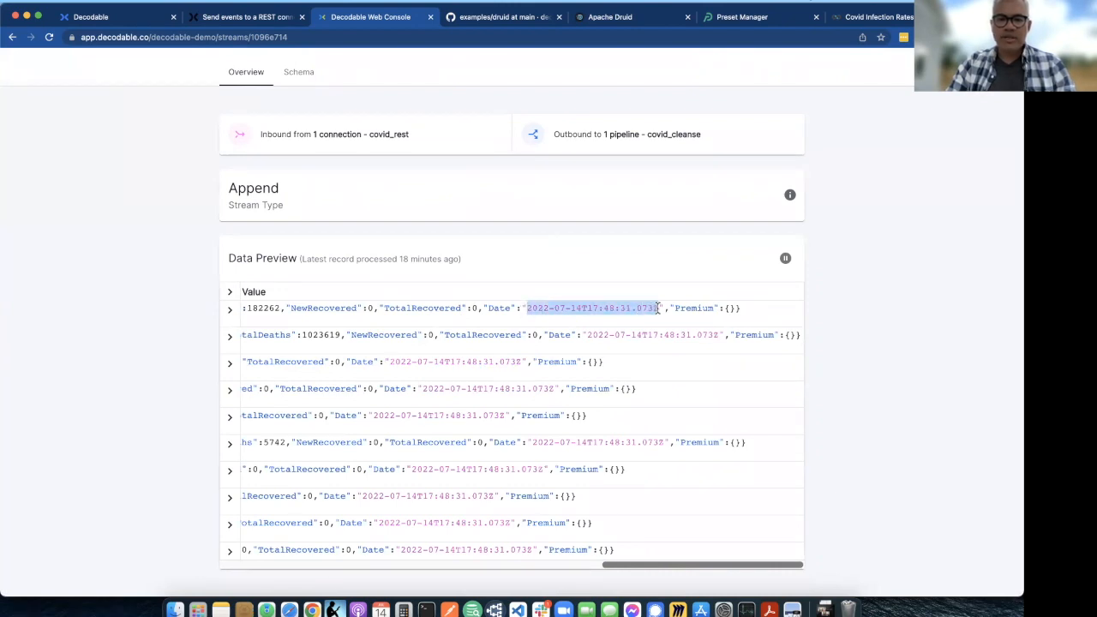
{"action": "left_click", "coordinate": [658, 309]}
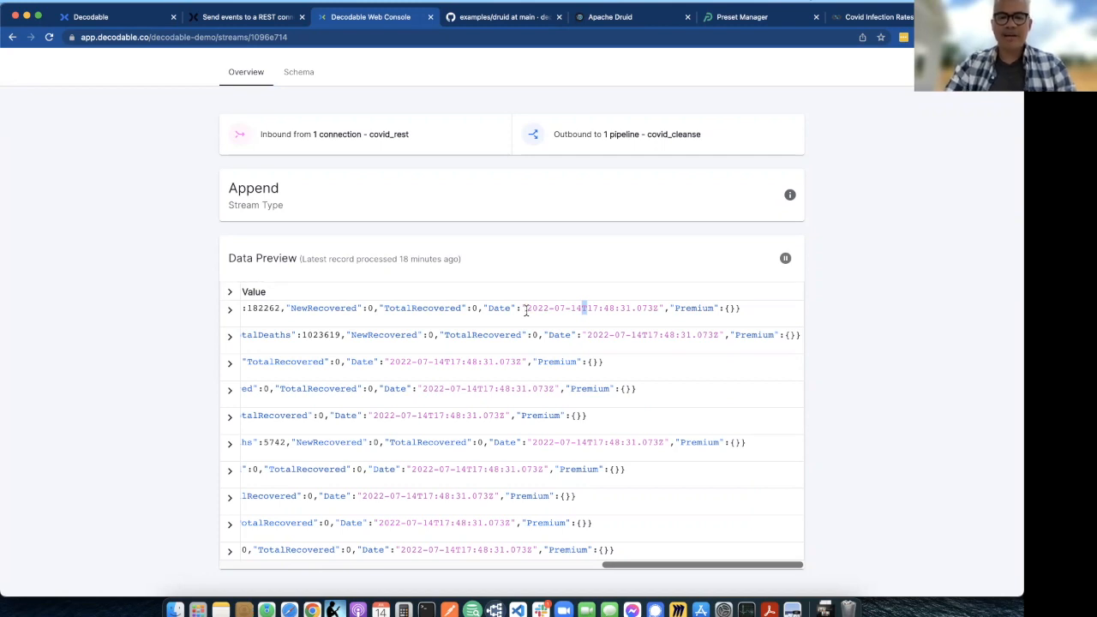
{"action": "left_click_drag", "start_coordinate": [526, 310], "coordinate": [658, 312]}
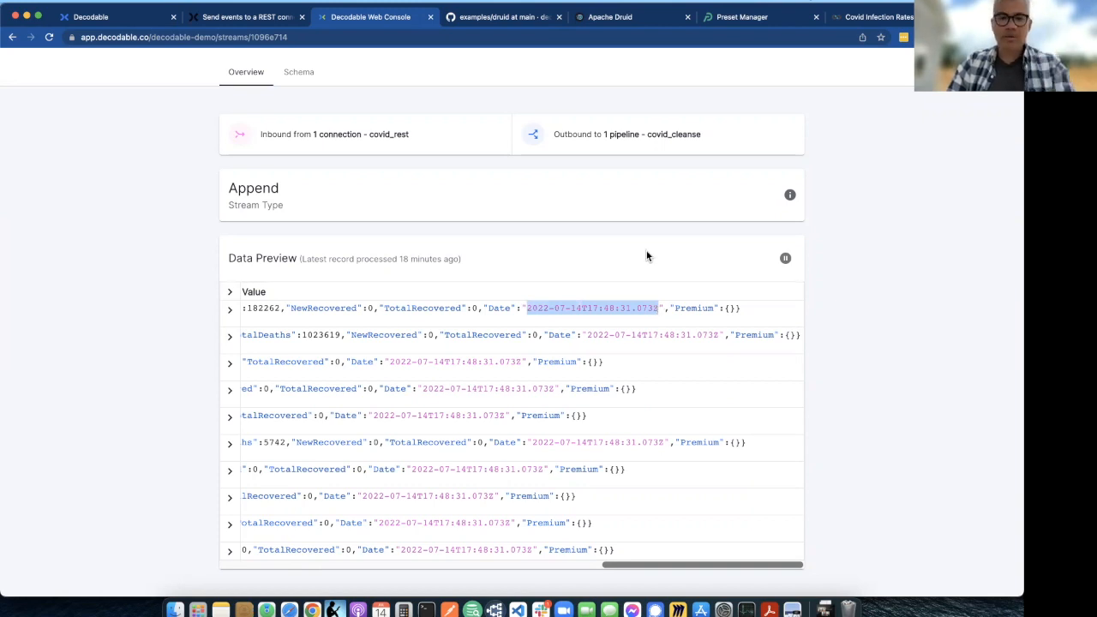
- Follow the covid_raw stream to its outbound covid_cleanse pipeline and display the pipeline's SQL
{"action": "scroll", "coordinate": [646, 256], "scroll_direction": "up", "scroll_amount": 2}
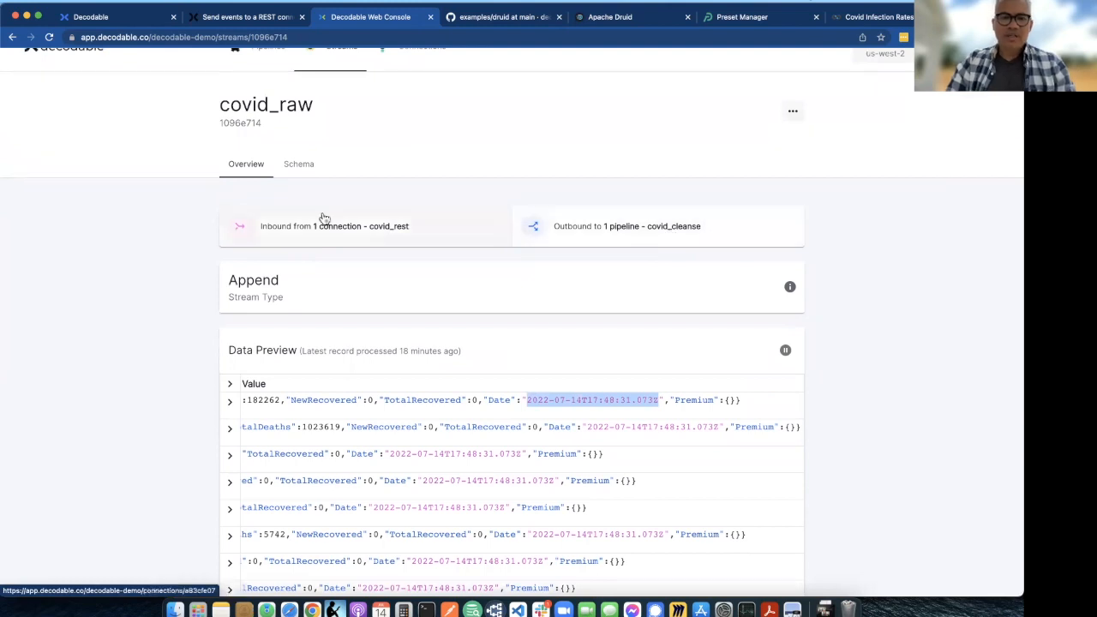
{"action": "scroll", "coordinate": [325, 216], "scroll_direction": "up", "scroll_amount": 1}
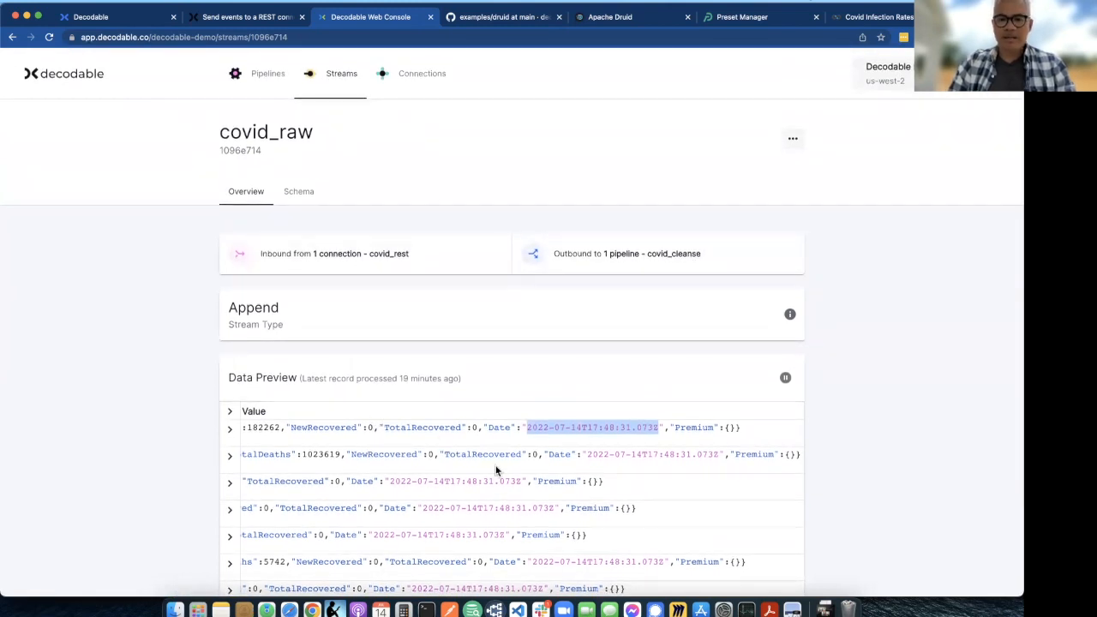
{"action": "left_click", "coordinate": [624, 261]}
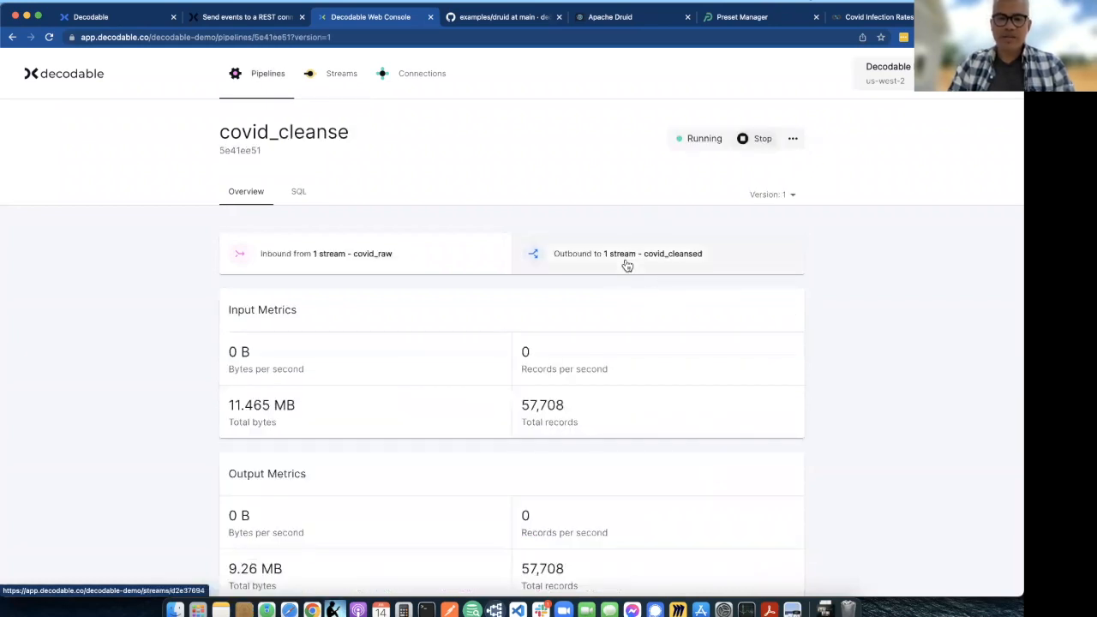
{"action": "double_click", "coordinate": [239, 135]}
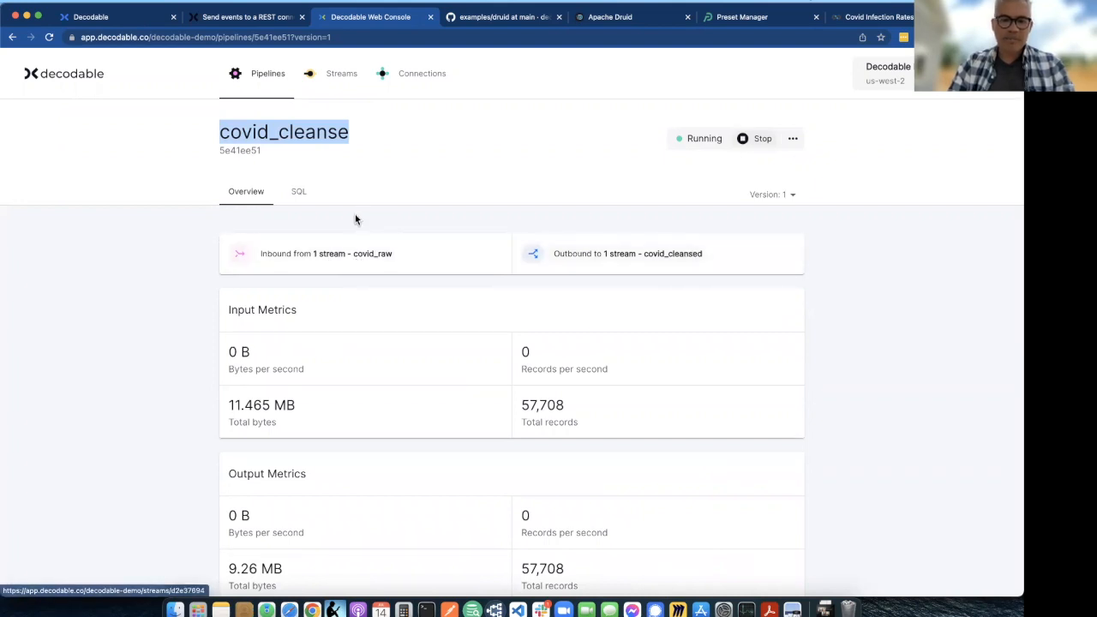
{"action": "left_click", "coordinate": [298, 192]}
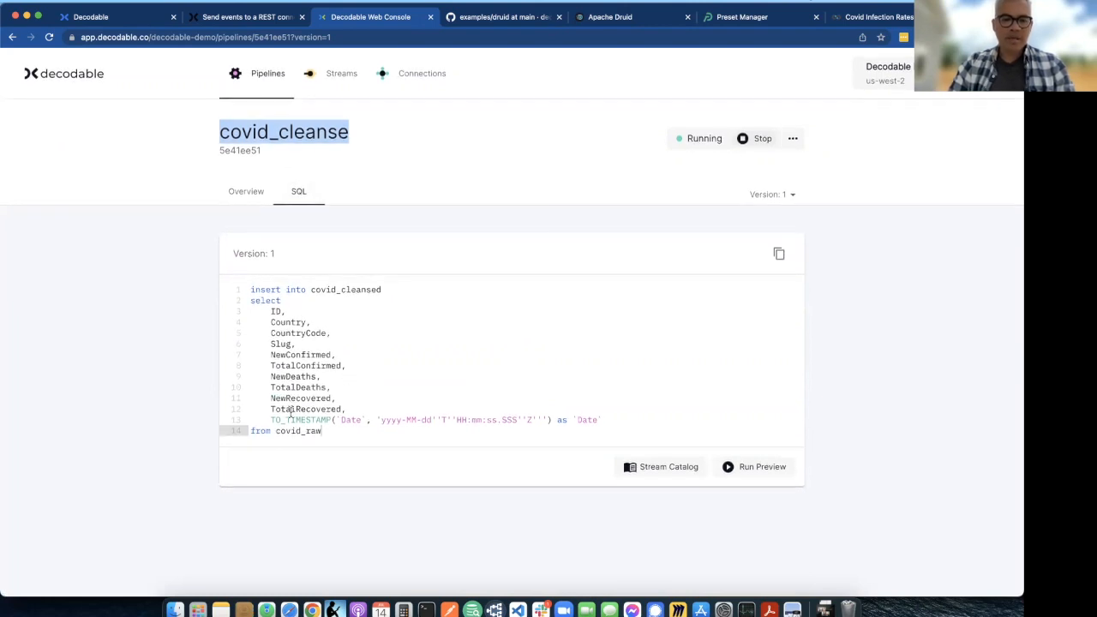
- Examine the TO_TIMESTAMP expression in the covid_cleanse SQL, including its Date argument, quoted T literal and format pattern
{"action": "left_click", "coordinate": [617, 417]}
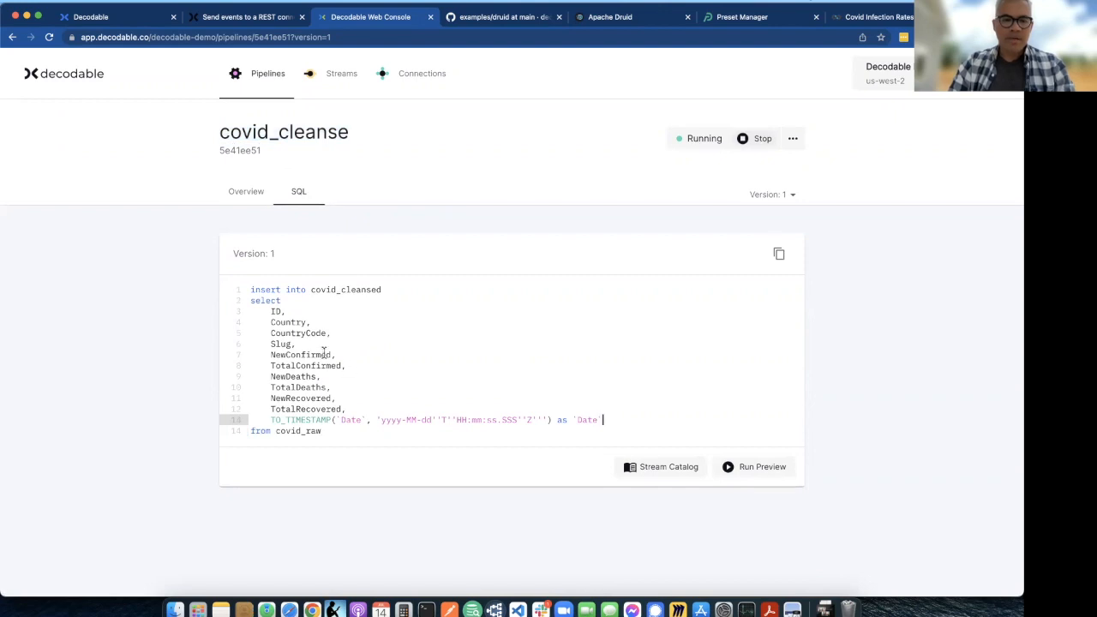
{"action": "left_click_drag", "start_coordinate": [270, 420], "coordinate": [604, 420]}
{"action": "left_click", "coordinate": [604, 420]}
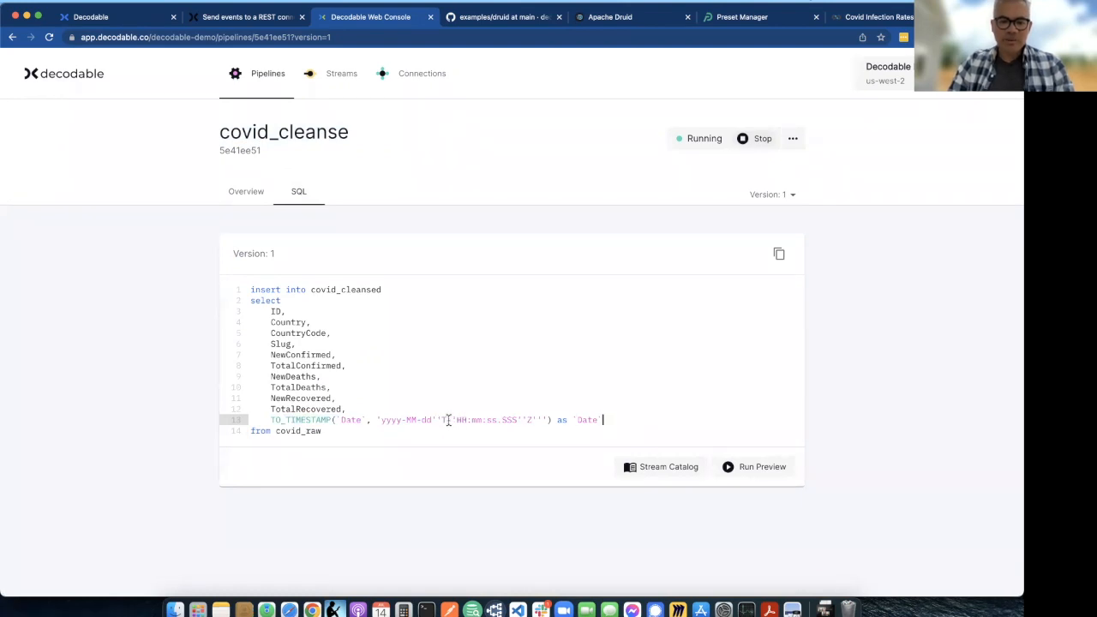
{"action": "left_click_drag", "start_coordinate": [438, 419], "coordinate": [450, 420]}
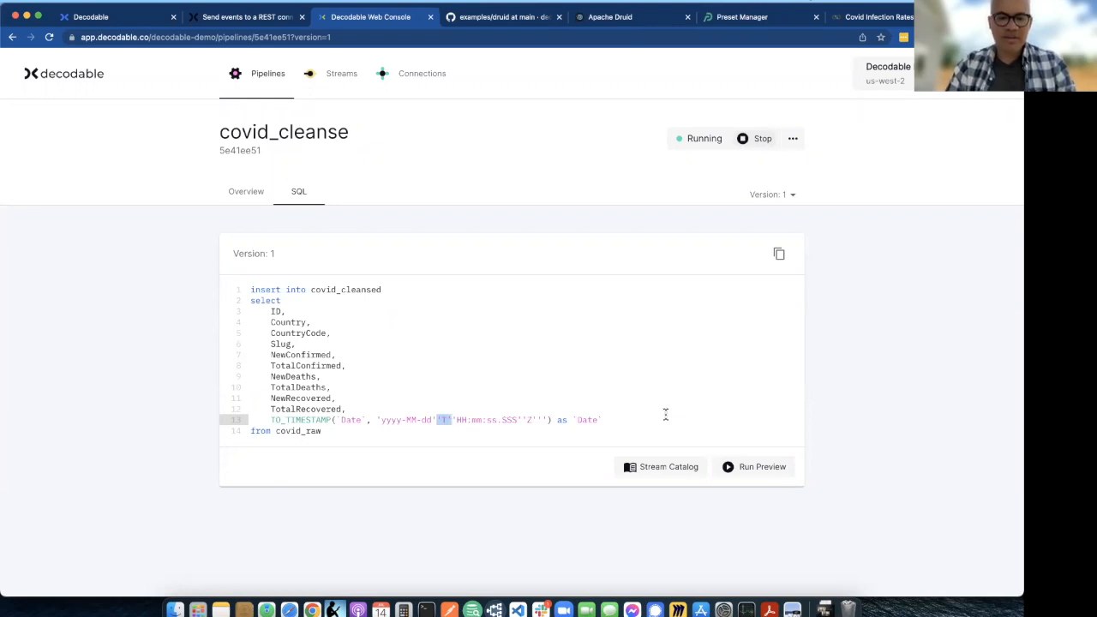
{"action": "double_click", "coordinate": [297, 420]}
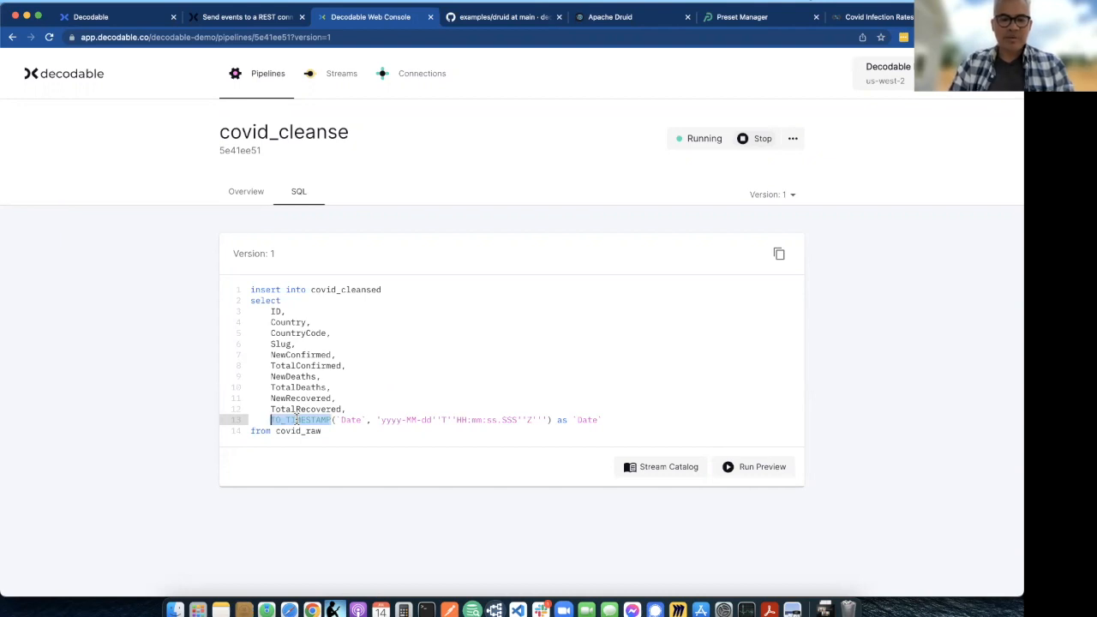
{"action": "double_click", "coordinate": [349, 420]}
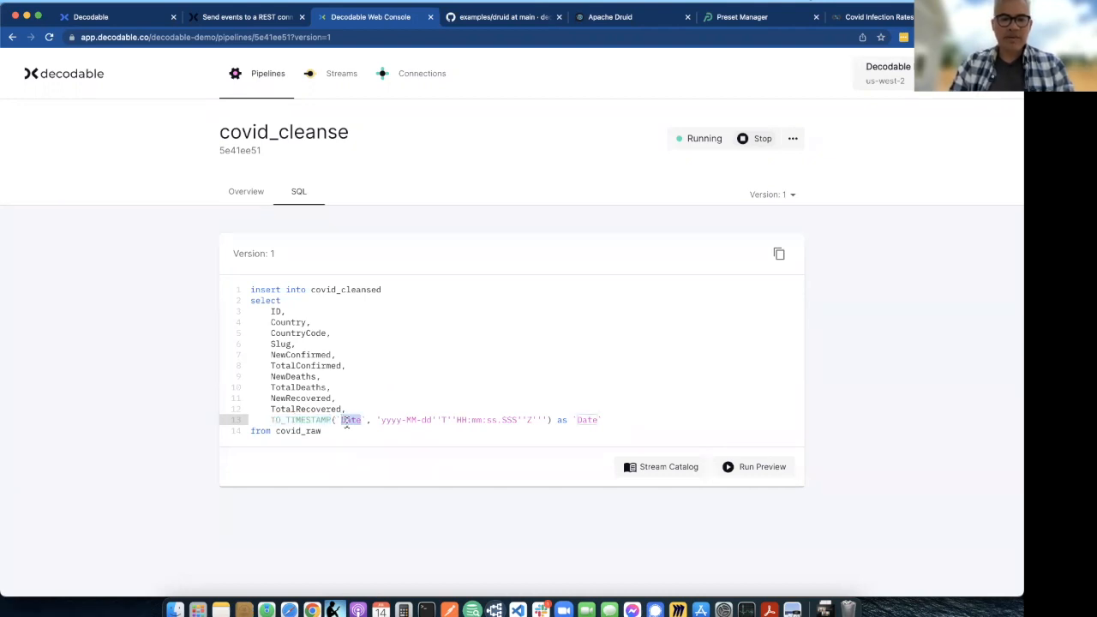
{"action": "left_click_drag", "start_coordinate": [375, 421], "coordinate": [492, 422]}
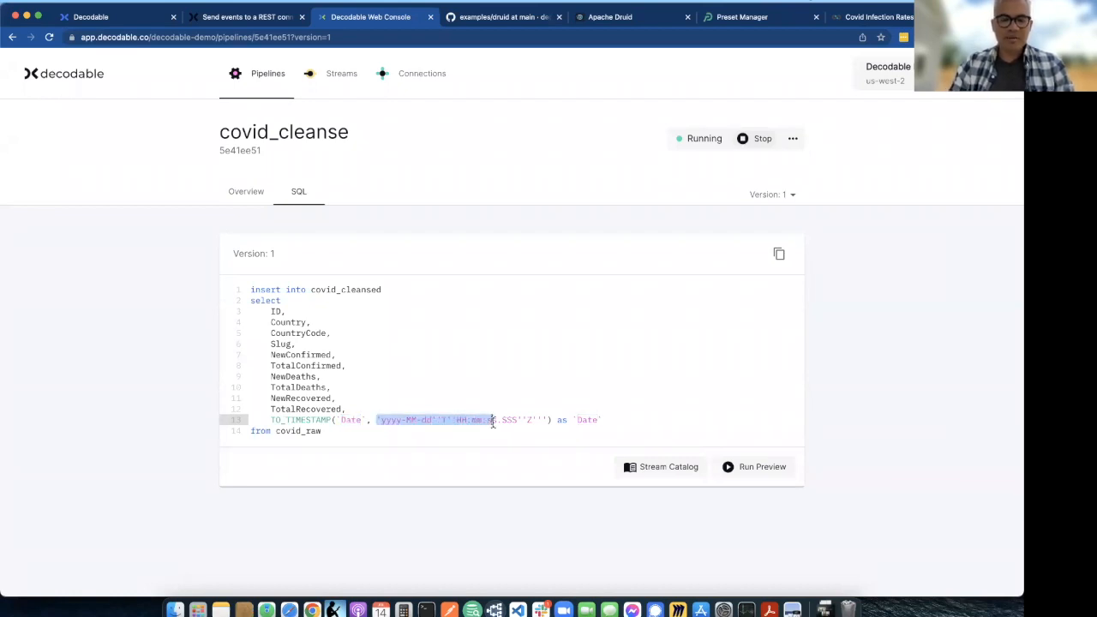
- Run a preview of the covid_cleanse SQL and rerun the previous terminal command to supply it with fresh records
{"action": "double_click", "coordinate": [586, 419]}
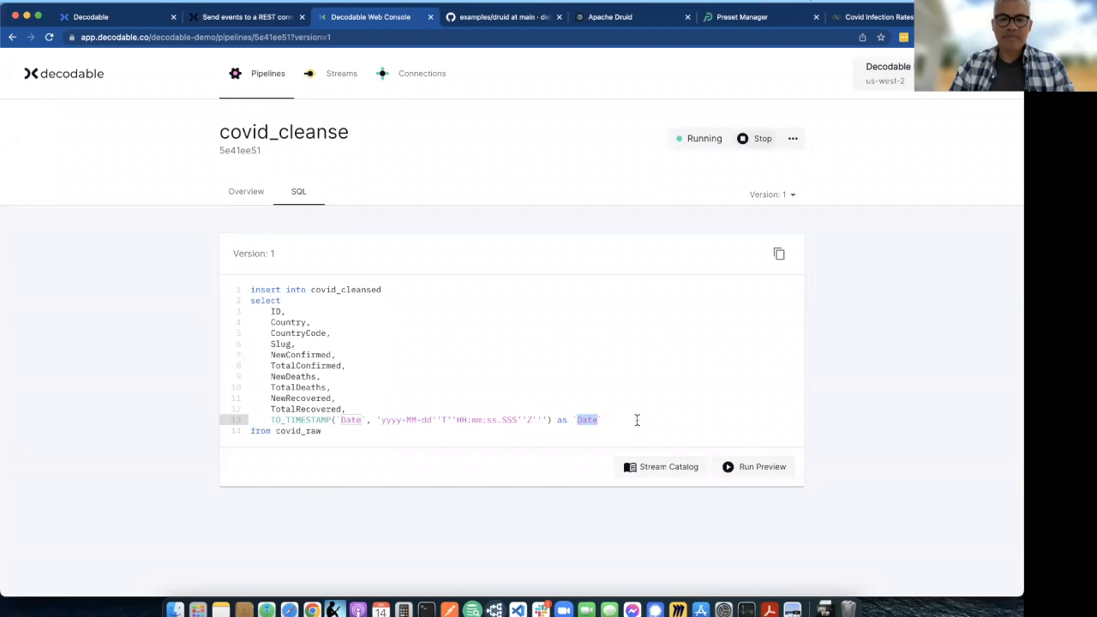
{"action": "left_click", "coordinate": [637, 420]}
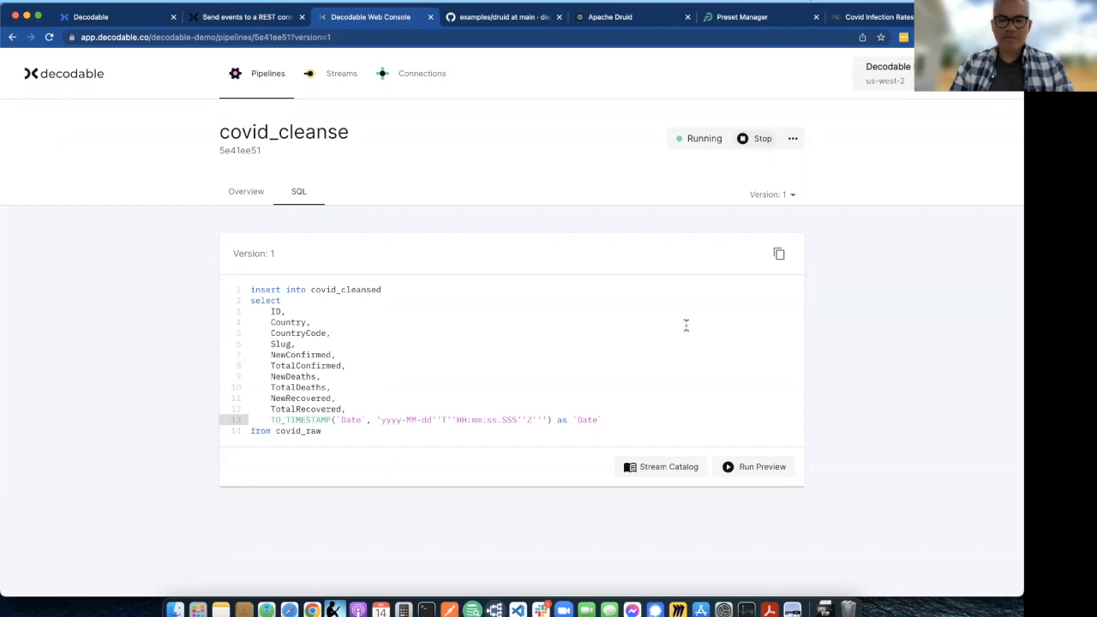
{"action": "left_click", "coordinate": [729, 467]}
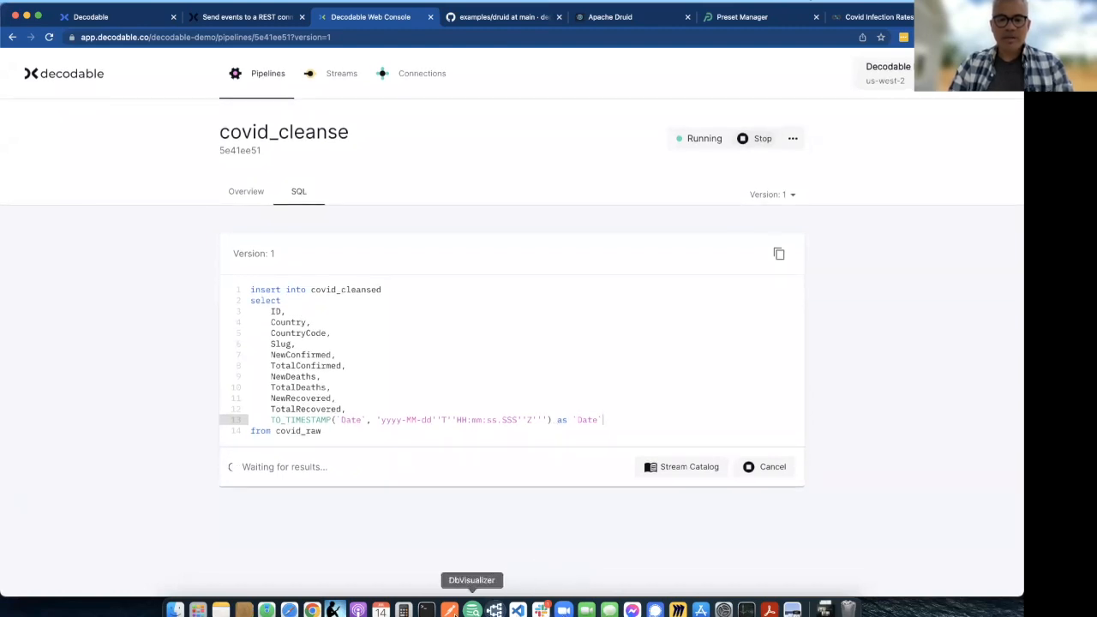
{"action": "left_click", "coordinate": [426, 610]}
{"action": "key", "text": "Up"}
{"action": "key", "text": "Return"}
{"action": "key", "text": "super+Tab"}
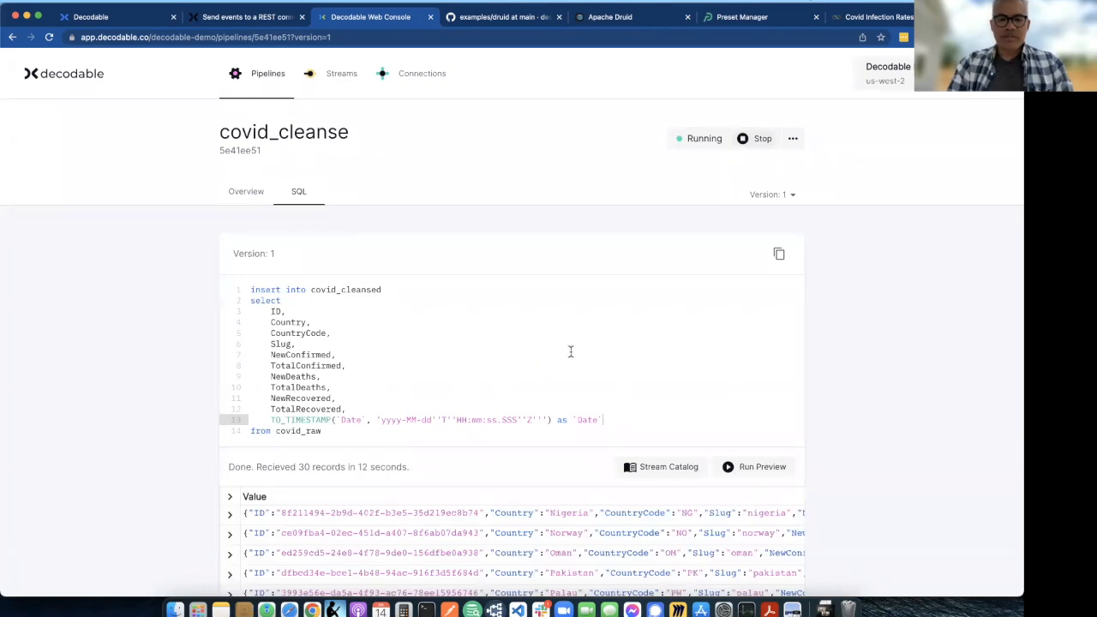
- Inspect the converted Date values at the end of the covid_cleanse preview records
{"action": "scroll", "coordinate": [570, 351], "scroll_direction": "down", "scroll_amount": 4}
{"action": "scroll", "coordinate": [561, 379], "scroll_direction": "right", "scroll_amount": 2}
{"action": "scroll", "coordinate": [562, 380], "scroll_direction": "right", "scroll_amount": 10}
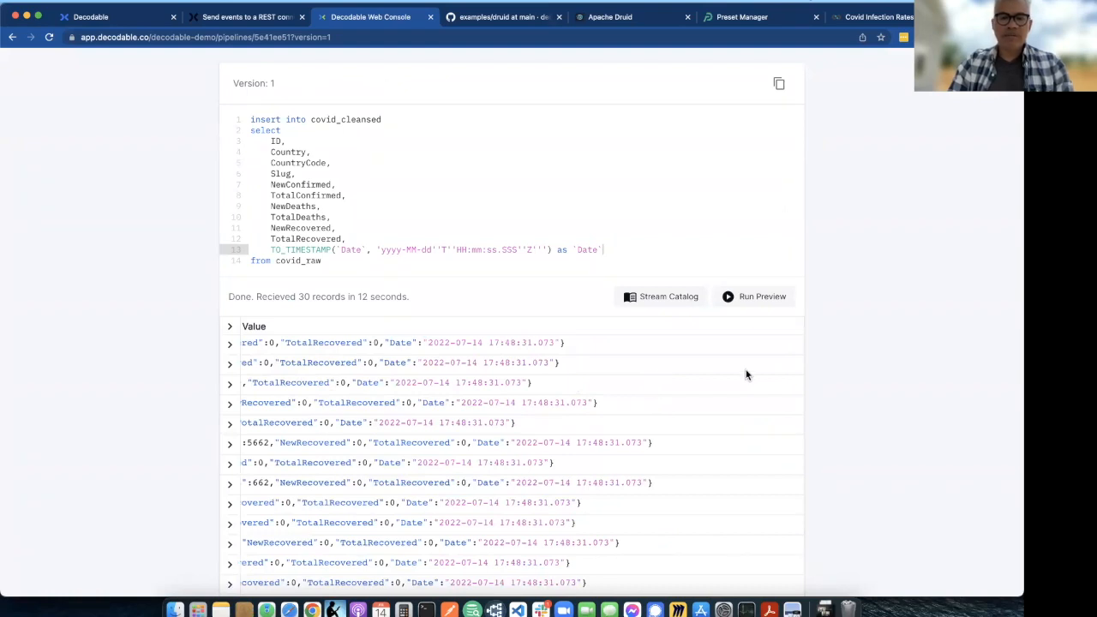
{"action": "scroll", "coordinate": [862, 378], "scroll_direction": "up", "scroll_amount": 1}
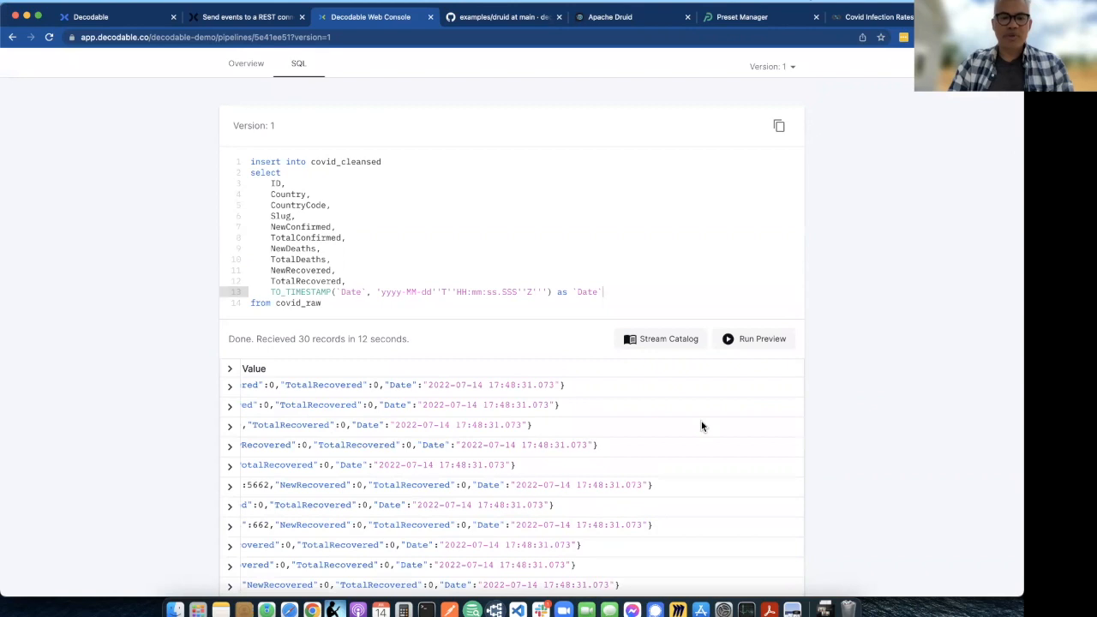
{"action": "scroll", "coordinate": [703, 424], "scroll_direction": "up", "scroll_amount": 3}
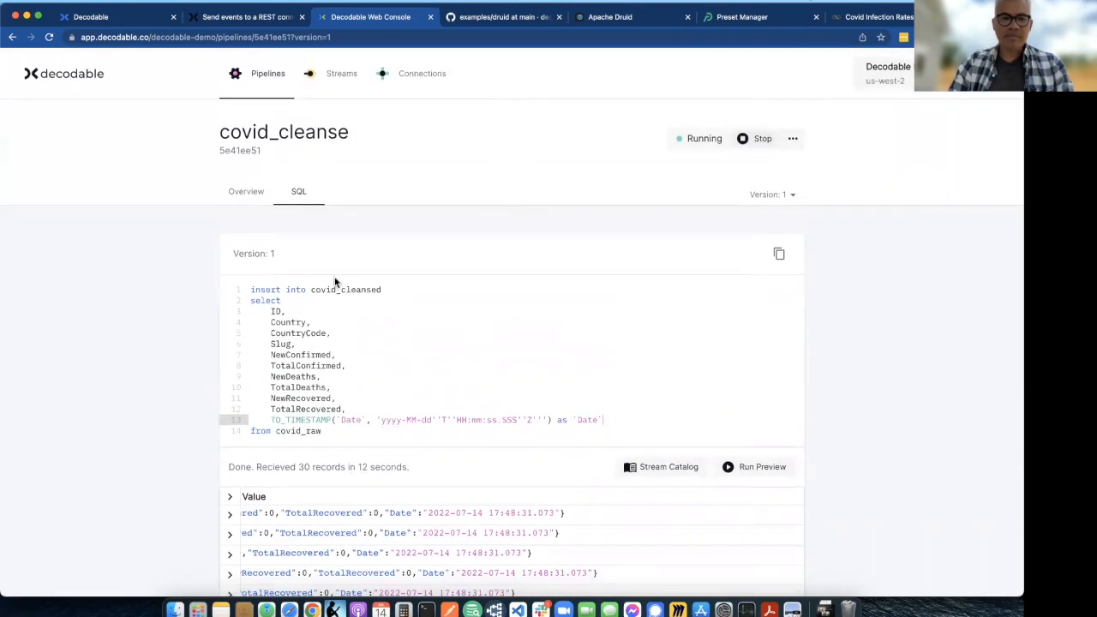
- Follow the covid_cleanse pipeline to its outbound covid_cleansed stream and inspect the Date values in the data preview
{"action": "left_click", "coordinate": [246, 194]}
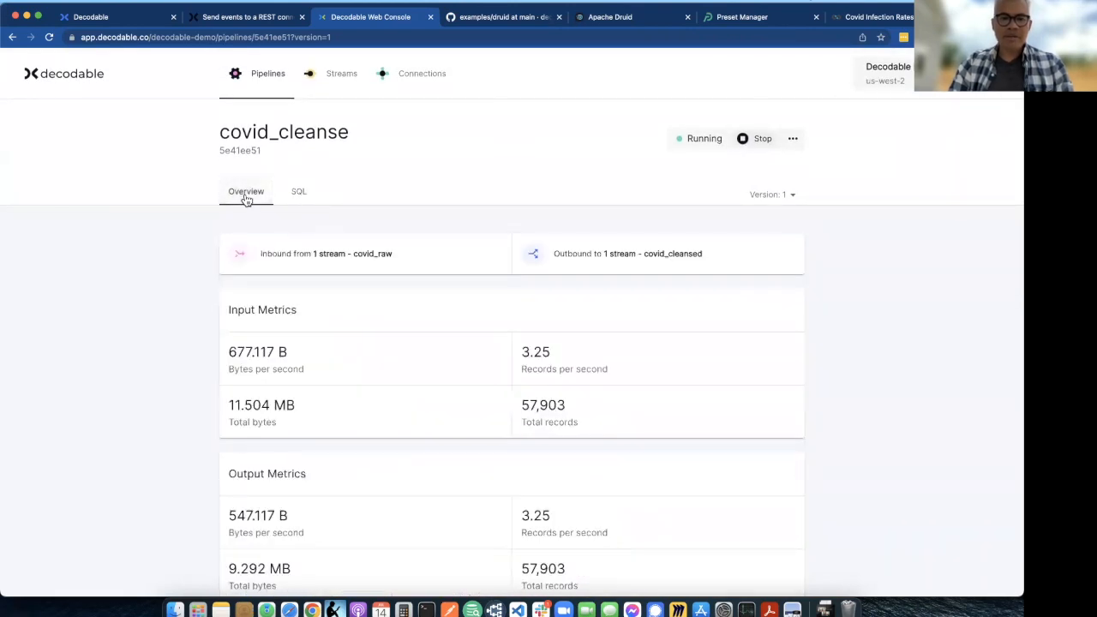
{"action": "left_click", "coordinate": [614, 265]}
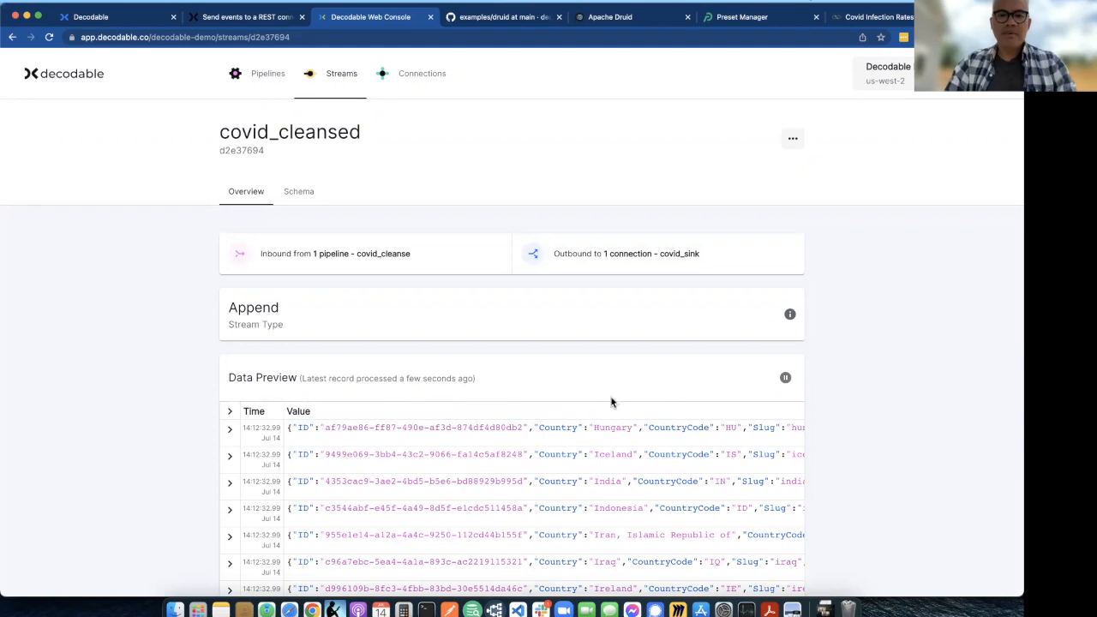
{"action": "scroll", "coordinate": [587, 429], "scroll_direction": "down", "scroll_amount": 1}
{"action": "scroll", "coordinate": [625, 428], "scroll_direction": "right", "scroll_amount": 10}
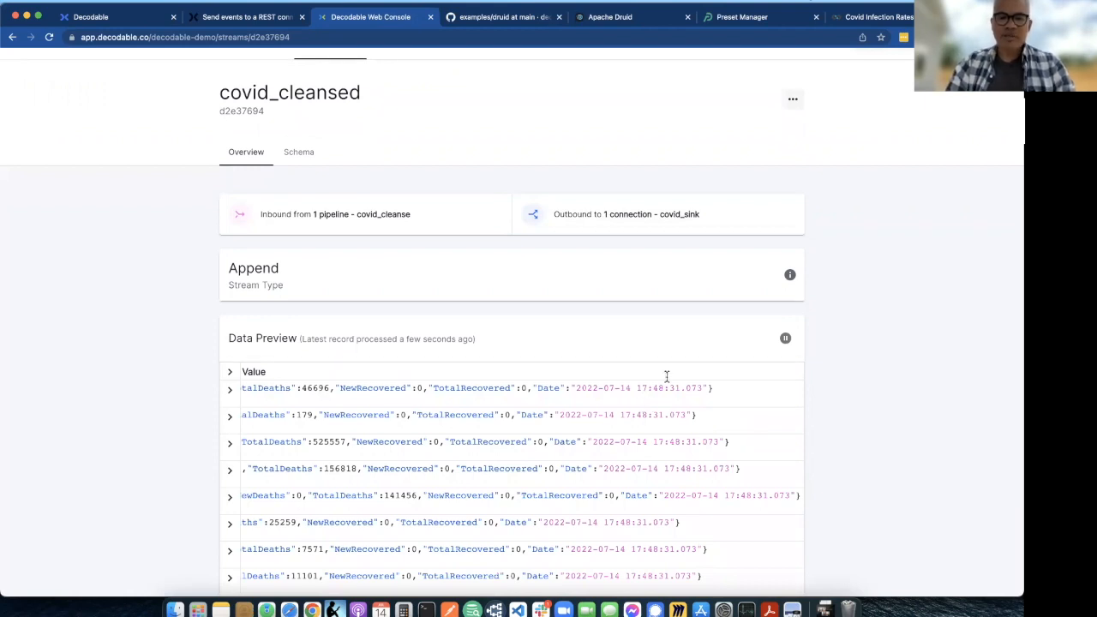
- Open the stream's outbound covid_sink connection, and switch to Apache Druid to view the covid datasource's columns
{"action": "left_click", "coordinate": [679, 220]}
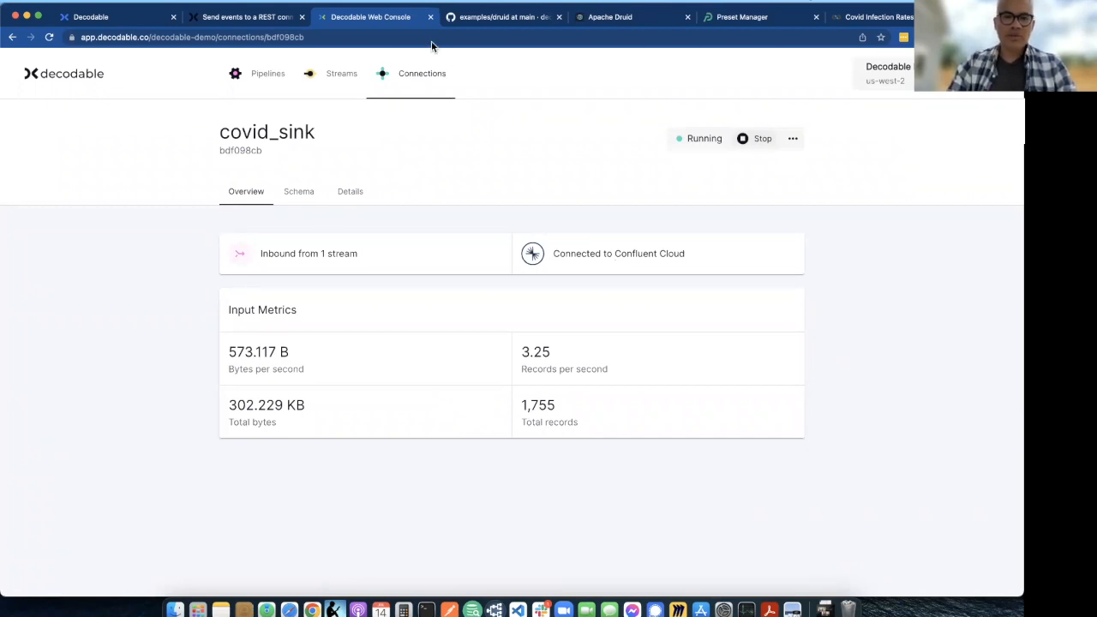
{"action": "left_click", "coordinate": [612, 18]}
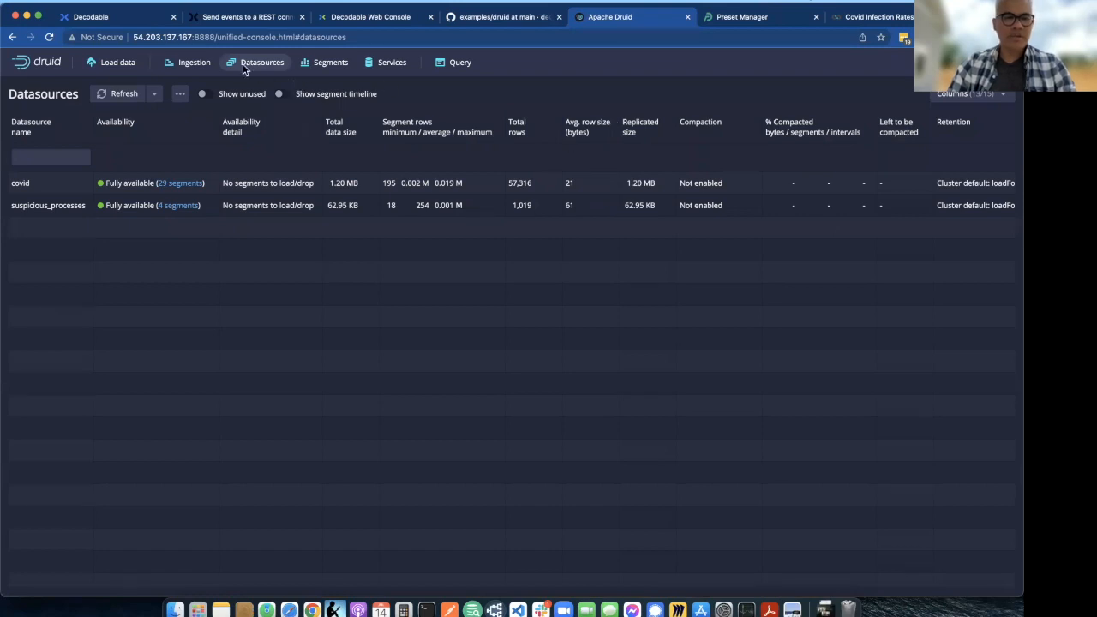
{"action": "left_click", "coordinate": [20, 183]}
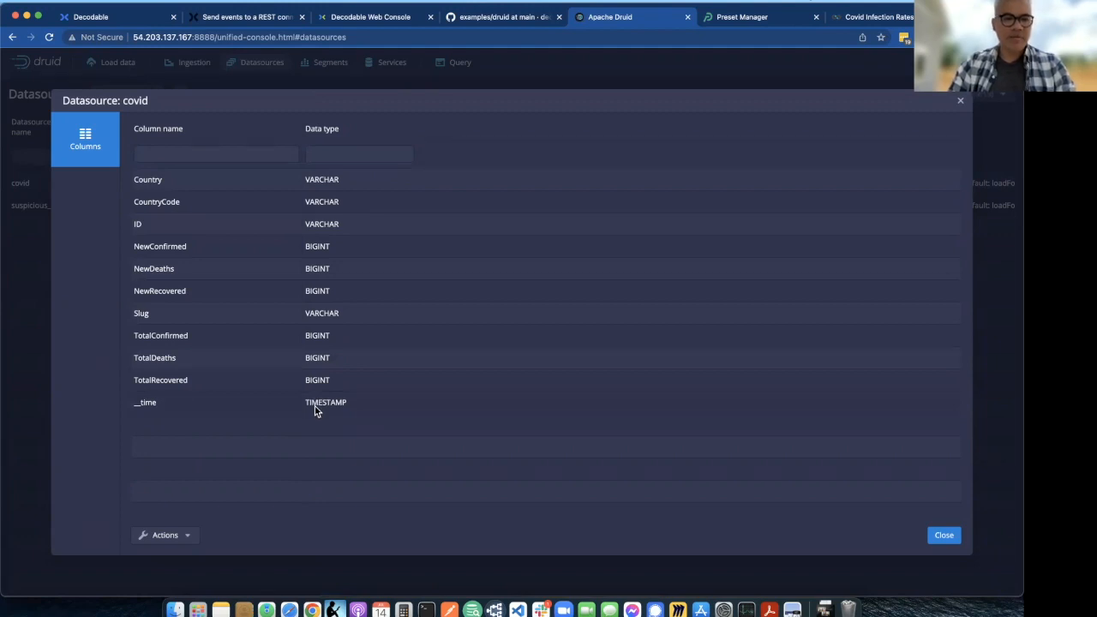
{"action": "left_click", "coordinate": [19, 155]}
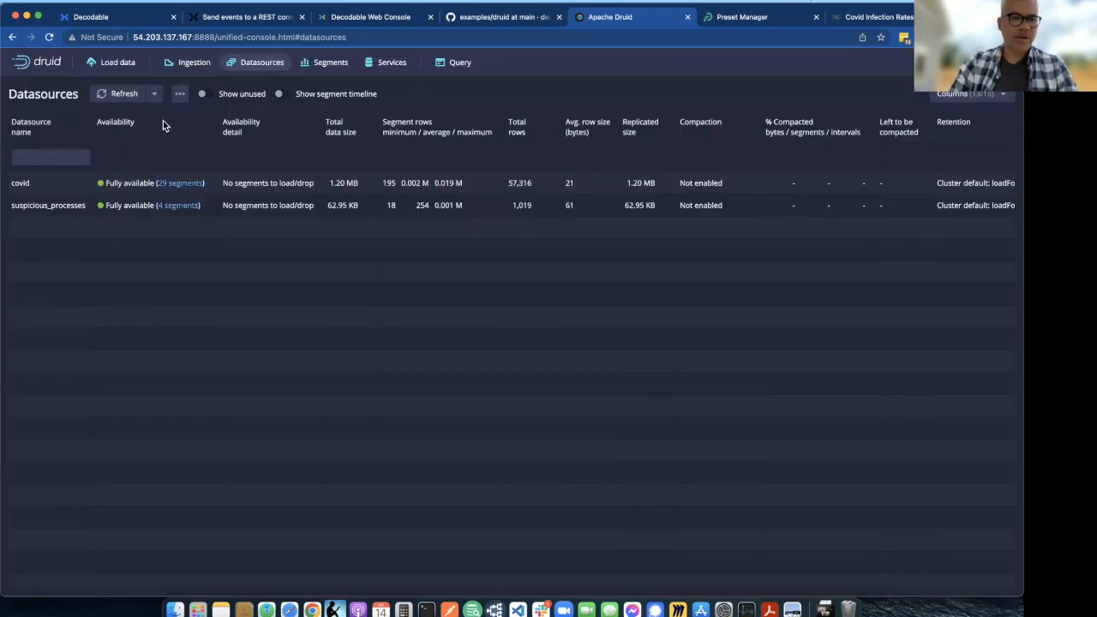
- Start a new Druid data-loading spec with Apache Kafka as the source and proceed to its connection settings
{"action": "left_click", "coordinate": [119, 63]}
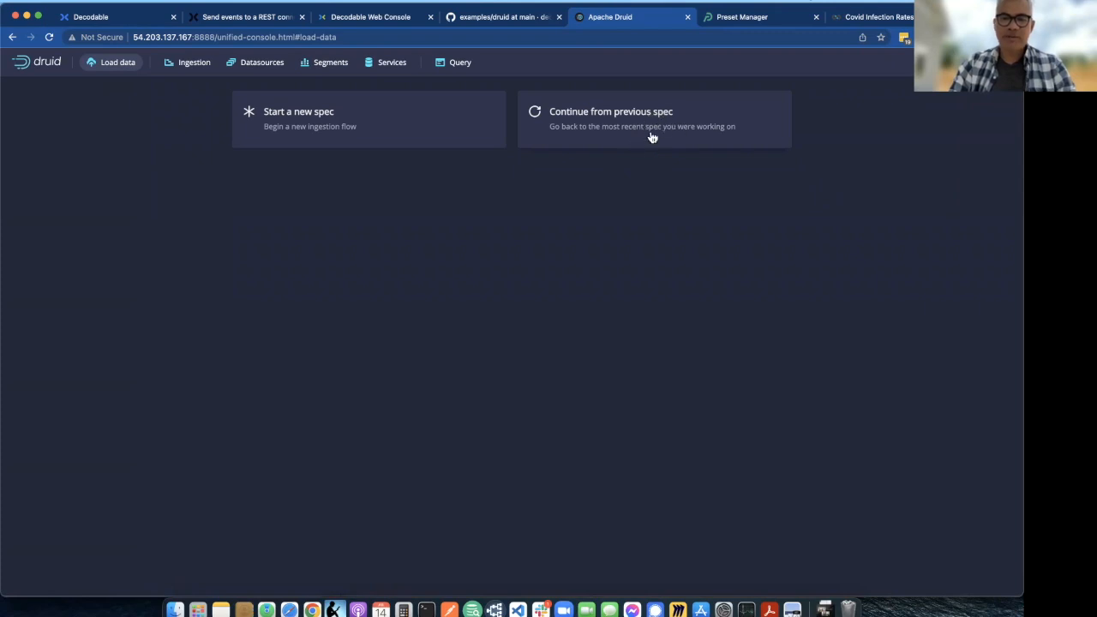
{"action": "left_click", "coordinate": [355, 136]}
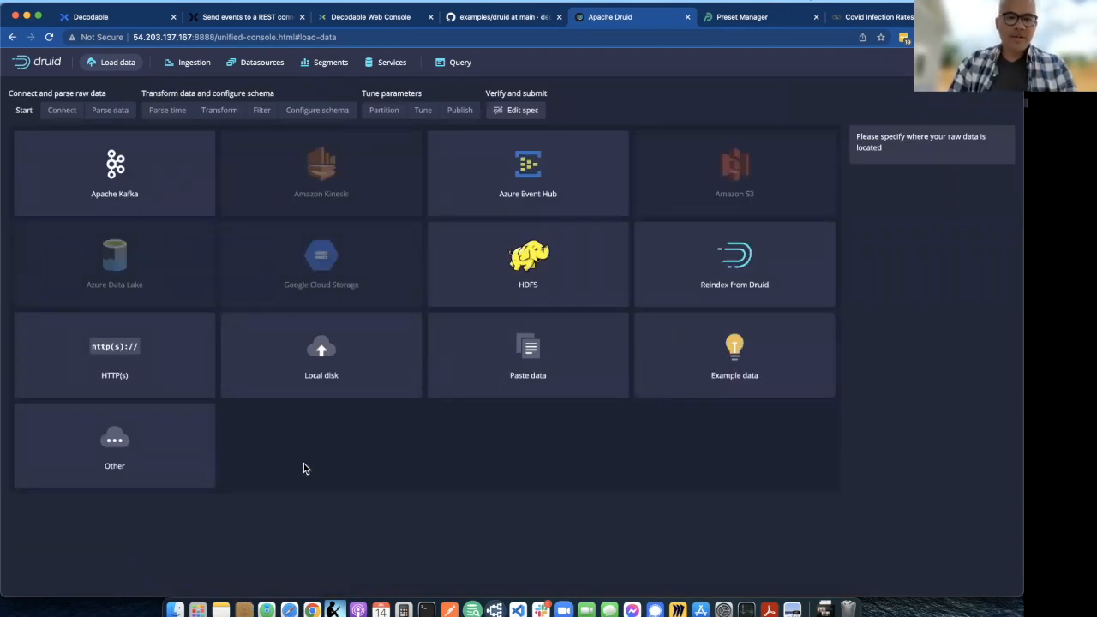
{"action": "left_click", "coordinate": [473, 382]}
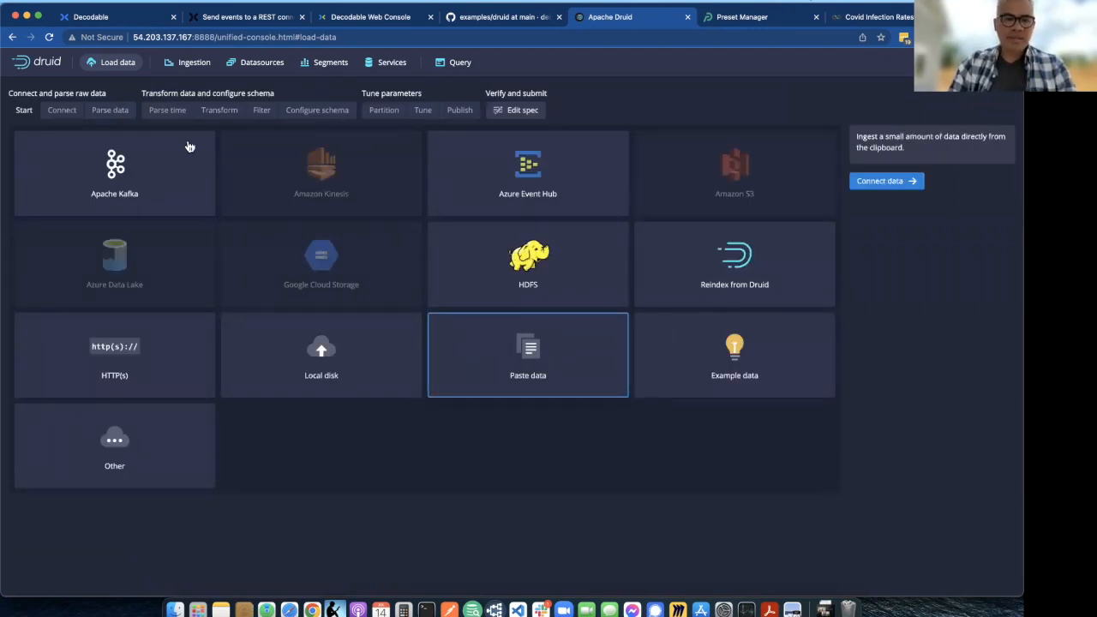
{"action": "left_click", "coordinate": [118, 174]}
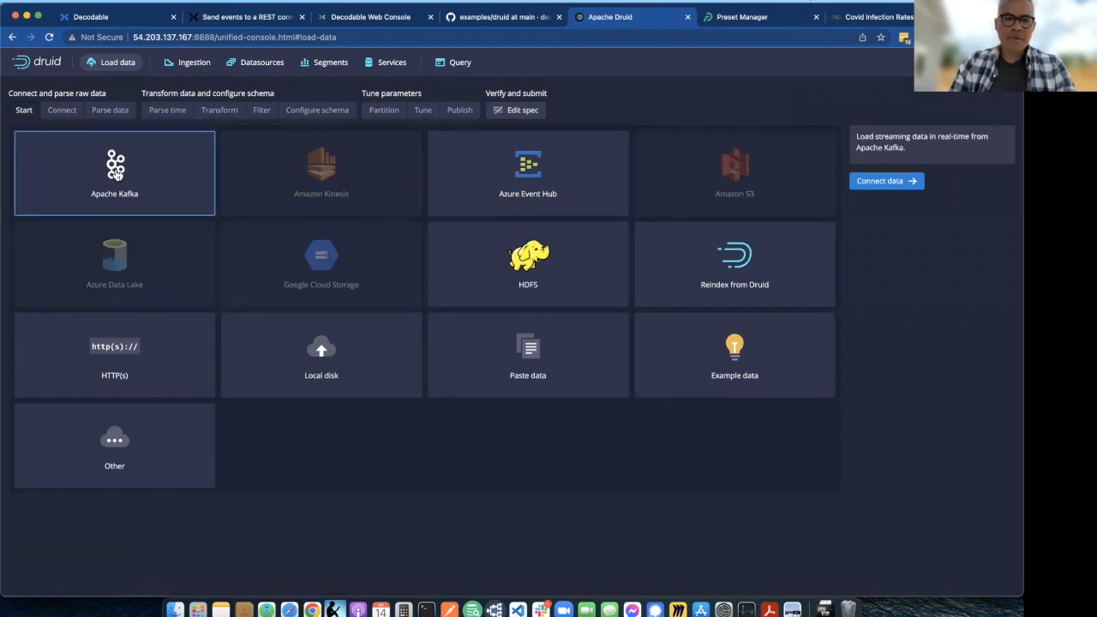
{"action": "left_click", "coordinate": [117, 188]}
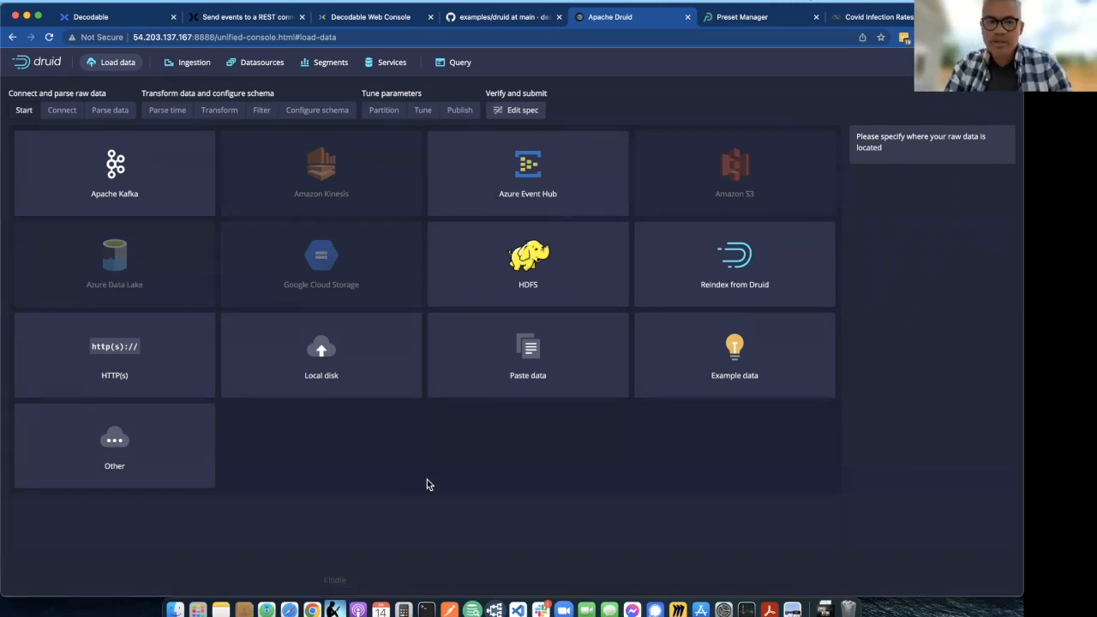
{"action": "left_click", "coordinate": [174, 176]}
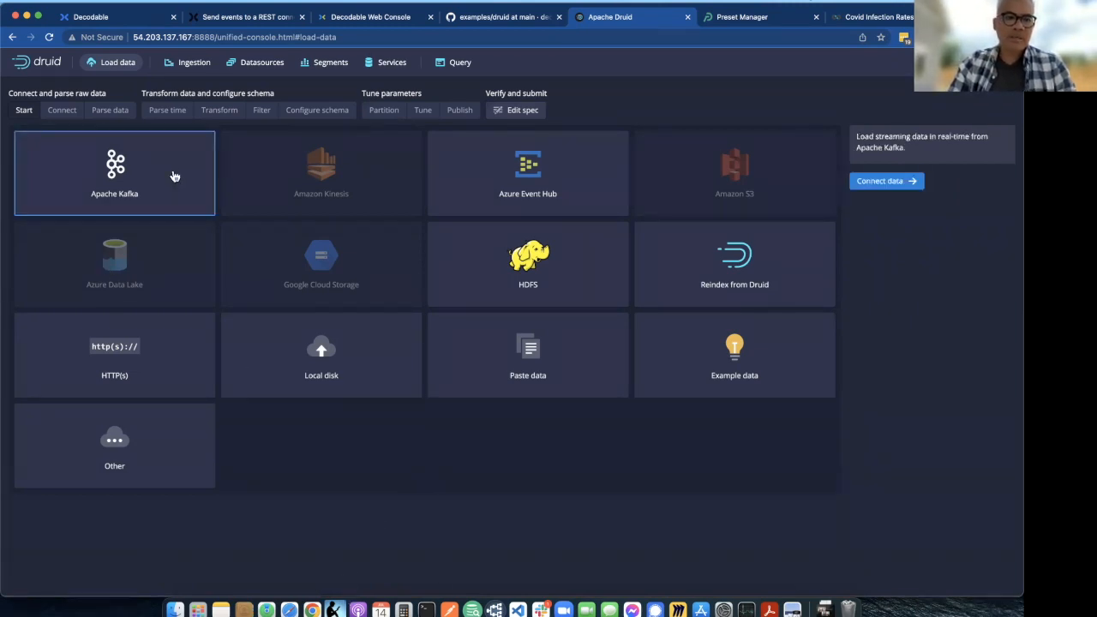
{"action": "left_click", "coordinate": [909, 183]}
{"action": "left_click", "coordinate": [887, 250]}
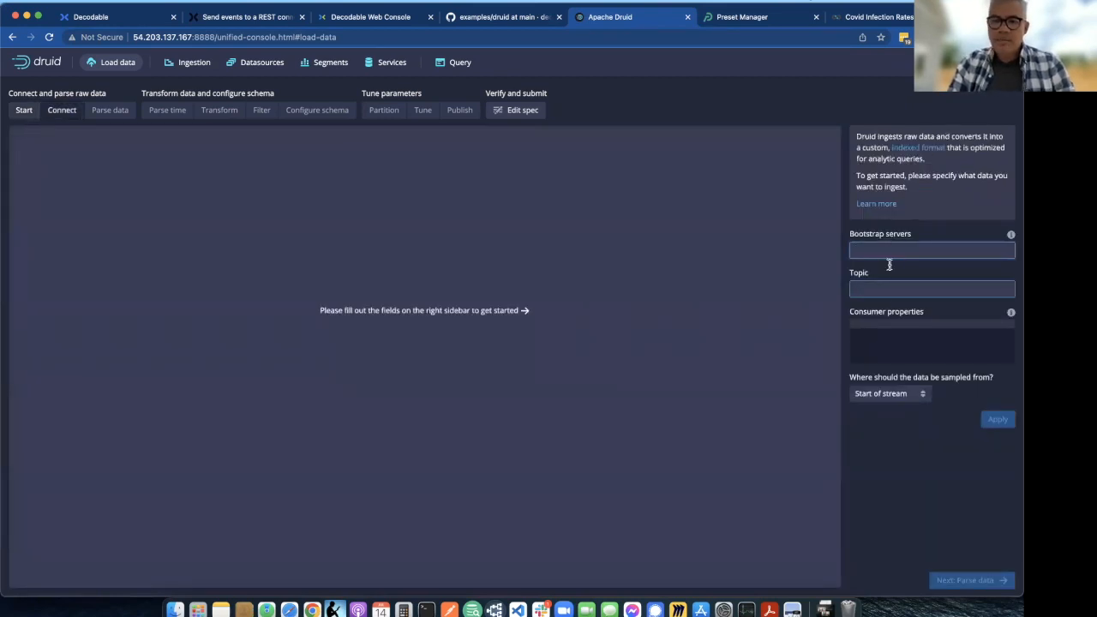
- Open kafka.json.template from the templates folder of the GitHub druid example and examine its bootstrap.servers placeholder
{"action": "left_click", "coordinate": [503, 17]}
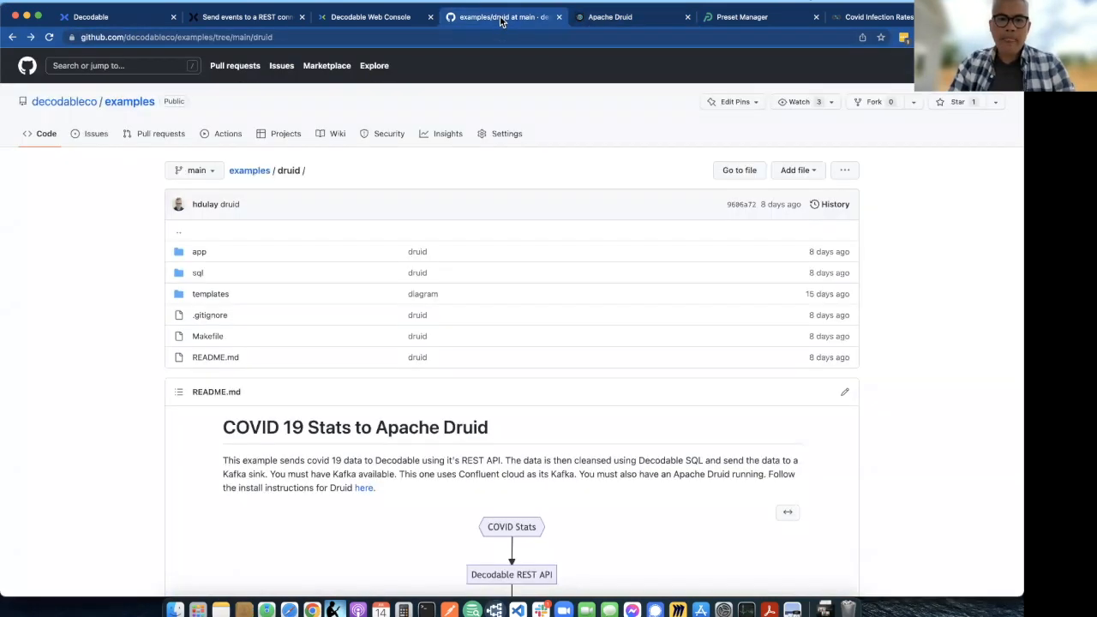
{"action": "left_click", "coordinate": [216, 297]}
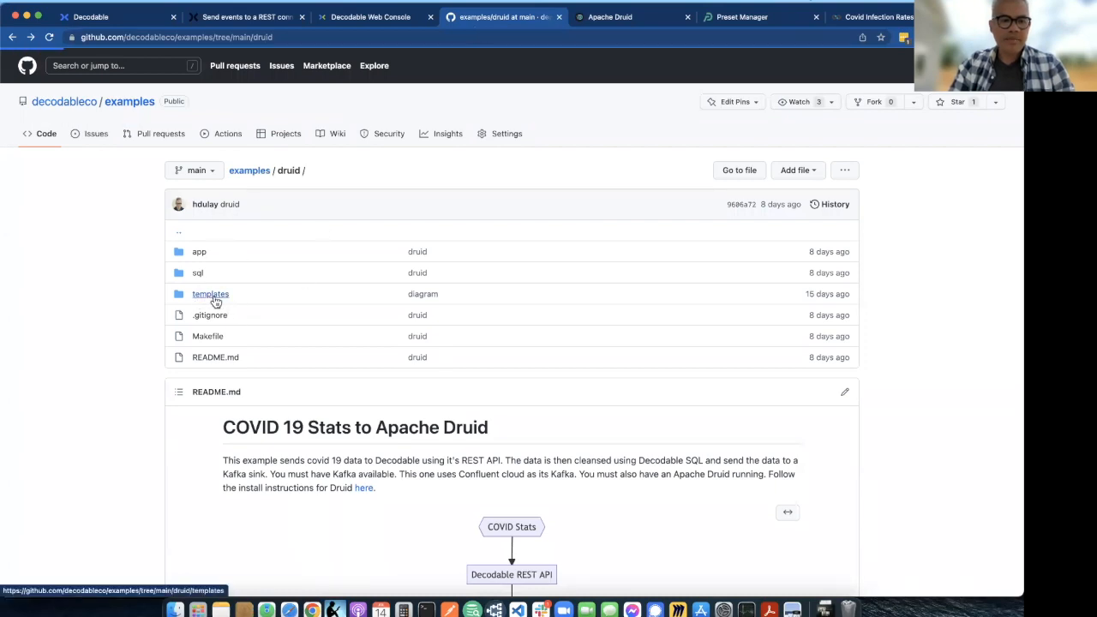
{"action": "left_click", "coordinate": [221, 257]}
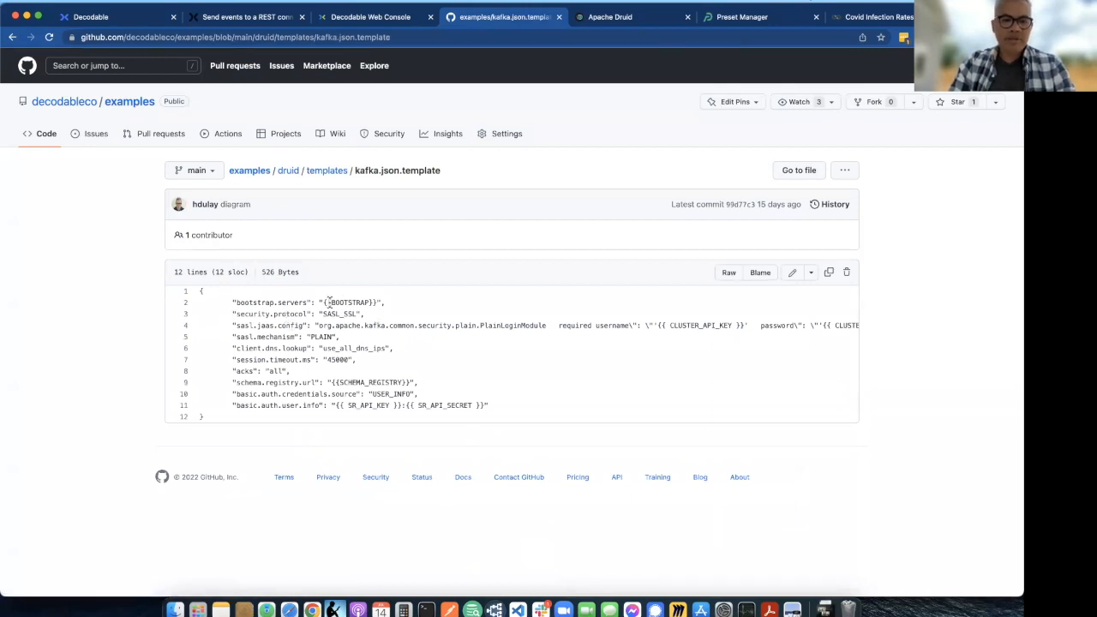
{"action": "left_click_drag", "start_coordinate": [324, 301], "coordinate": [375, 300]}
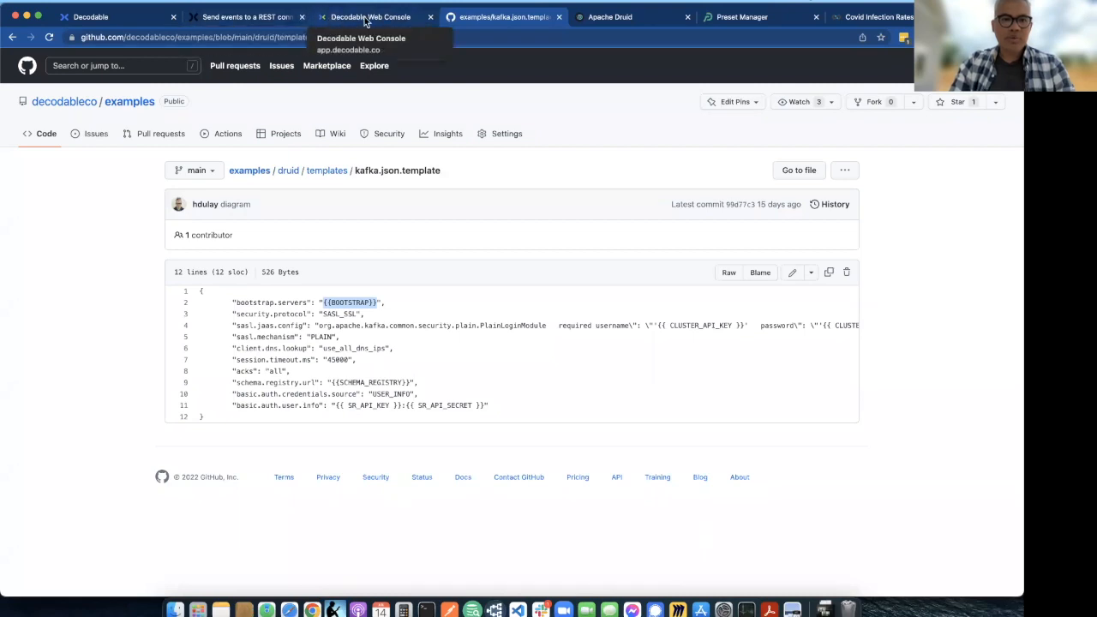
{"action": "left_click", "coordinate": [608, 18]}
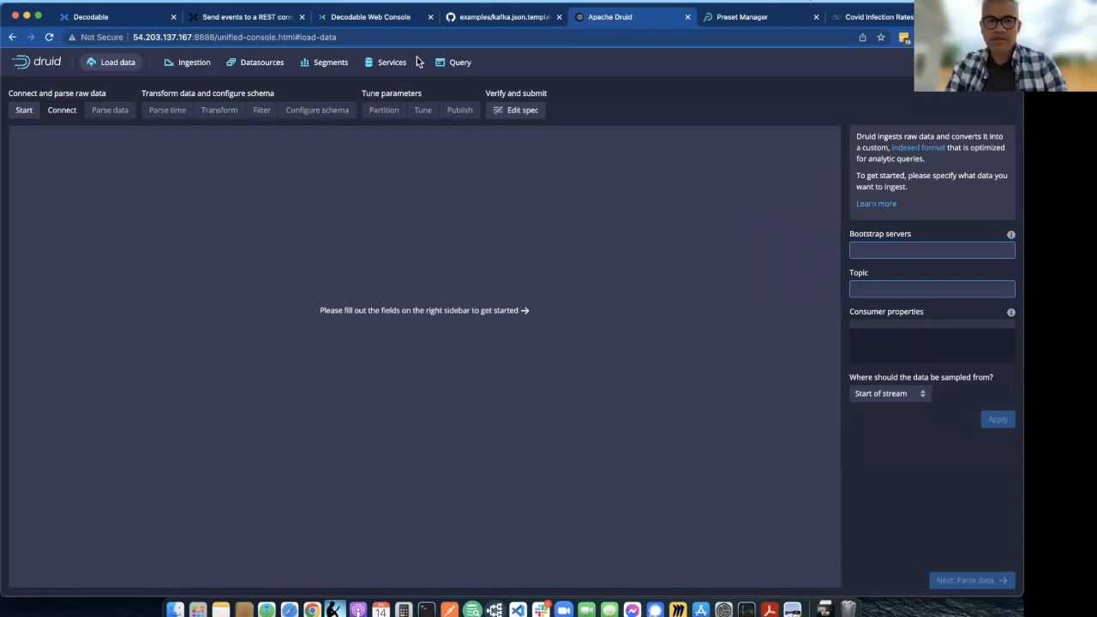
{"action": "left_click", "coordinate": [375, 20]}
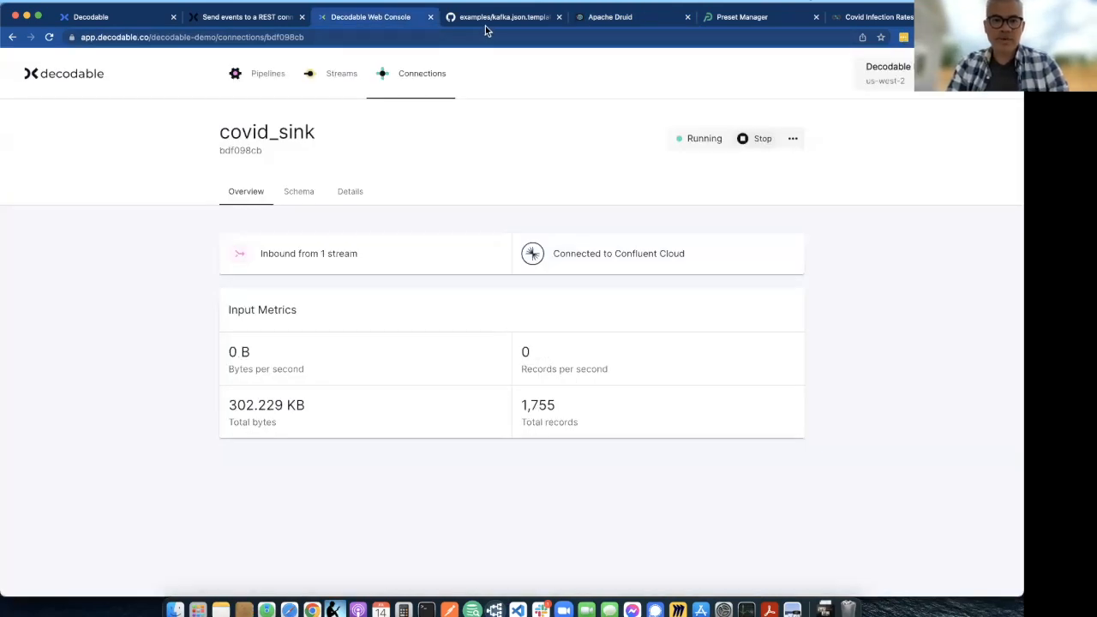
{"action": "left_click", "coordinate": [496, 18]}
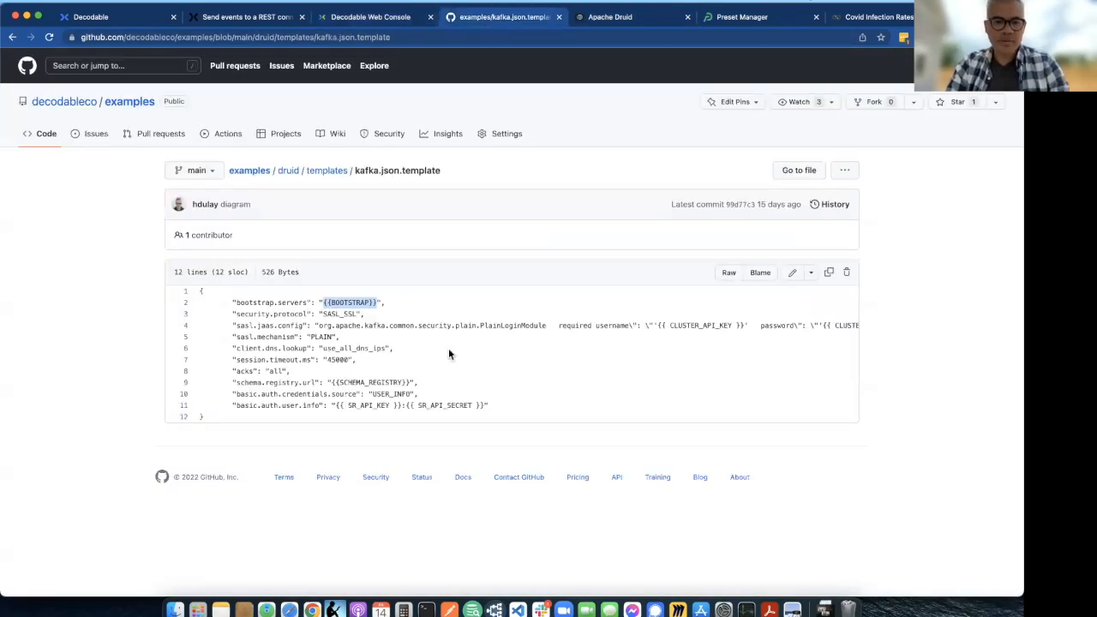
- Copy the raw contents of kafka.json.template into the consumer properties of Druid's Kafka connection
{"action": "left_click", "coordinate": [728, 273]}
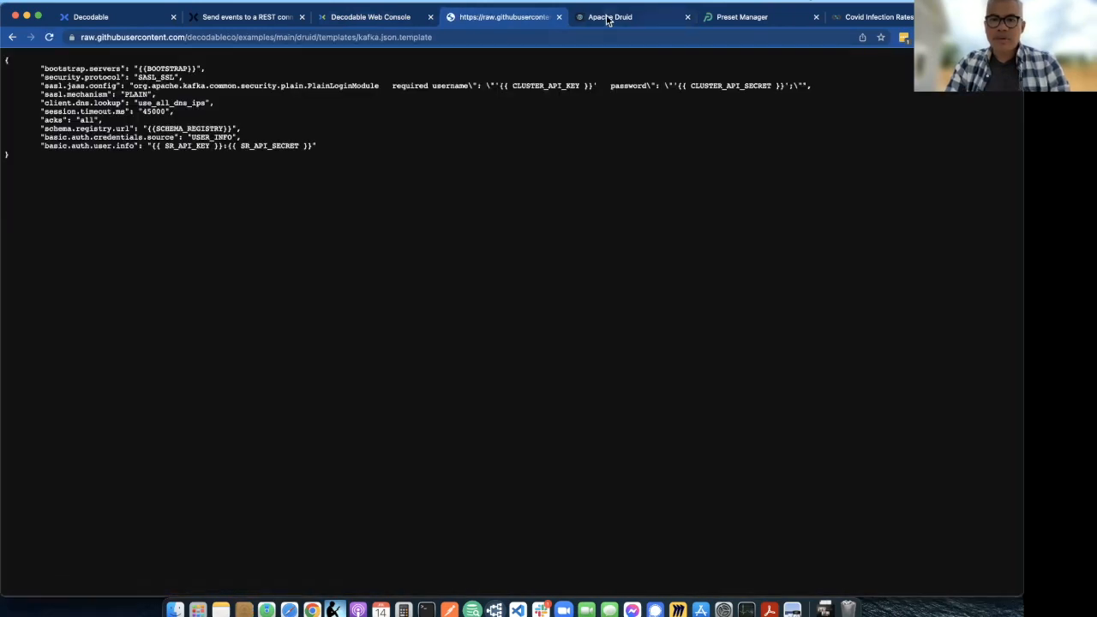
{"action": "key", "text": "super+a"}
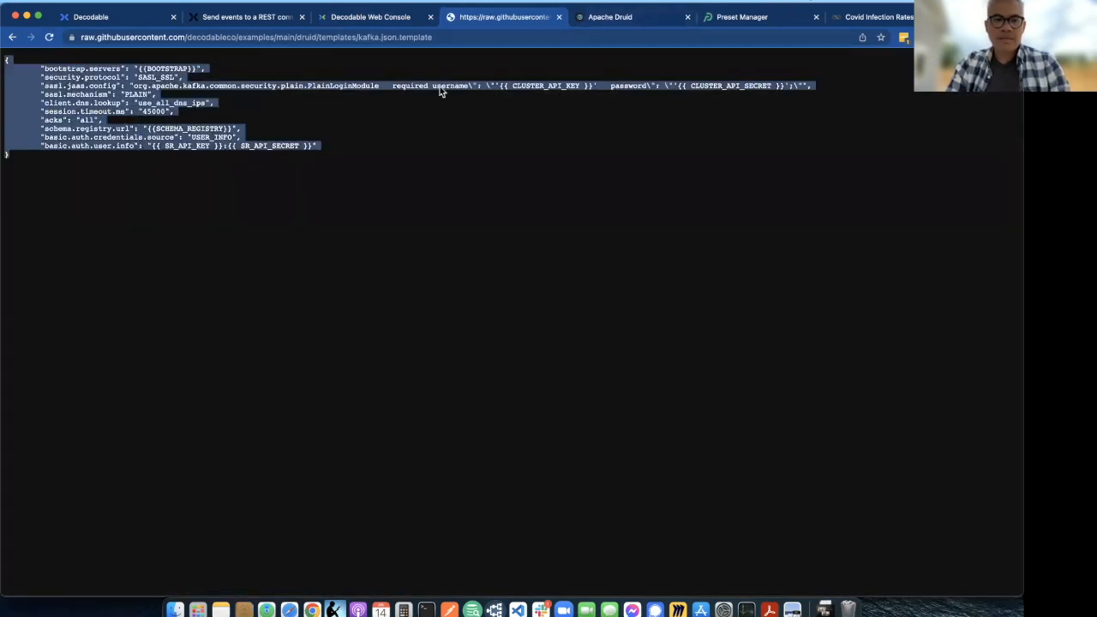
{"action": "left_click", "coordinate": [601, 26]}
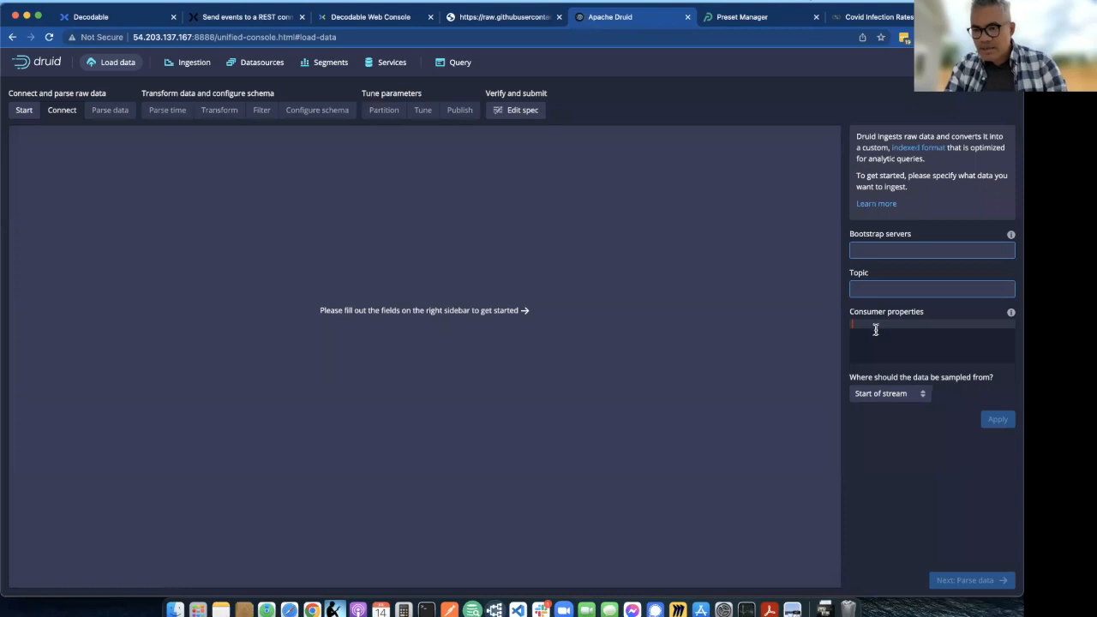
{"action": "left_click", "coordinate": [875, 330]}
{"action": "key", "text": "super+v"}
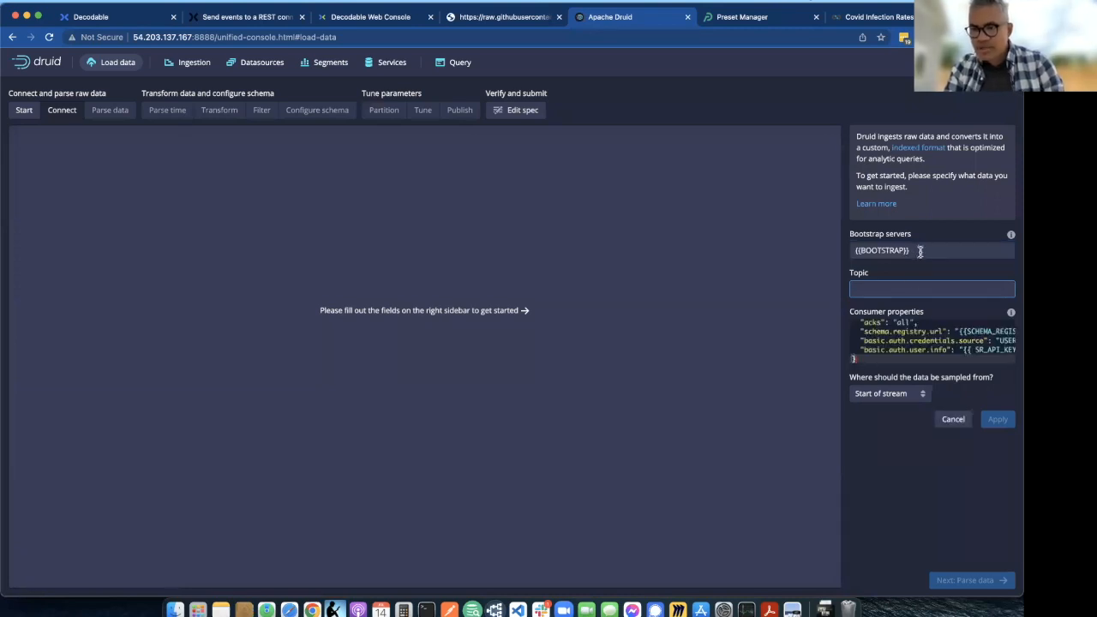
- Compare the Bootstrap servers value with the bootstrap.servers entry in the consumer properties
{"action": "left_click_drag", "start_coordinate": [936, 249], "coordinate": [841, 253]}
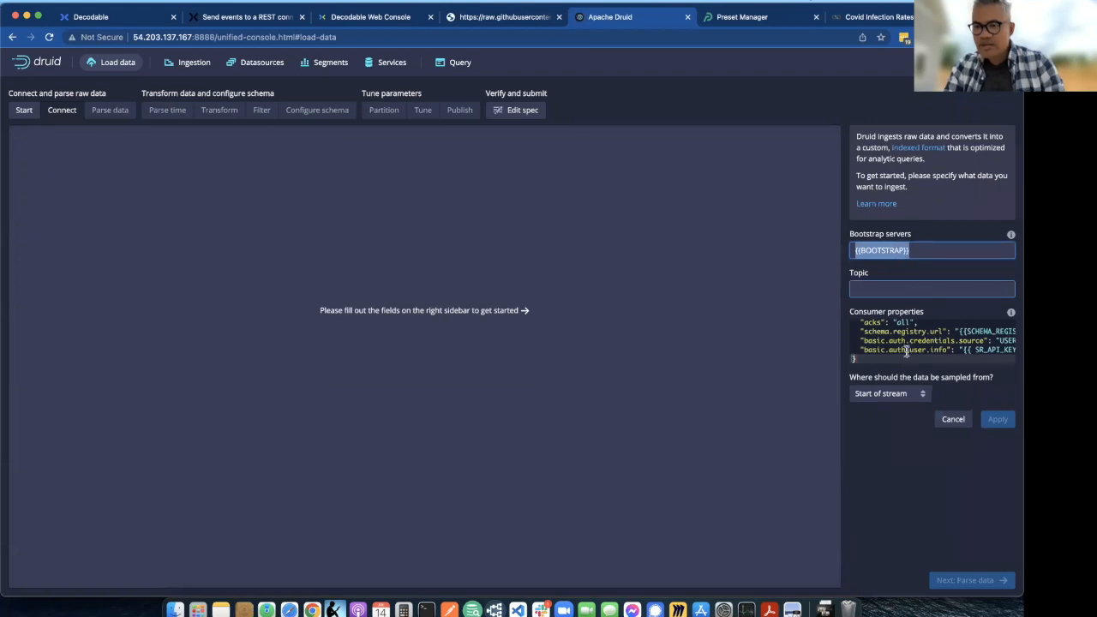
{"action": "scroll", "coordinate": [907, 352], "scroll_direction": "up", "scroll_amount": 3}
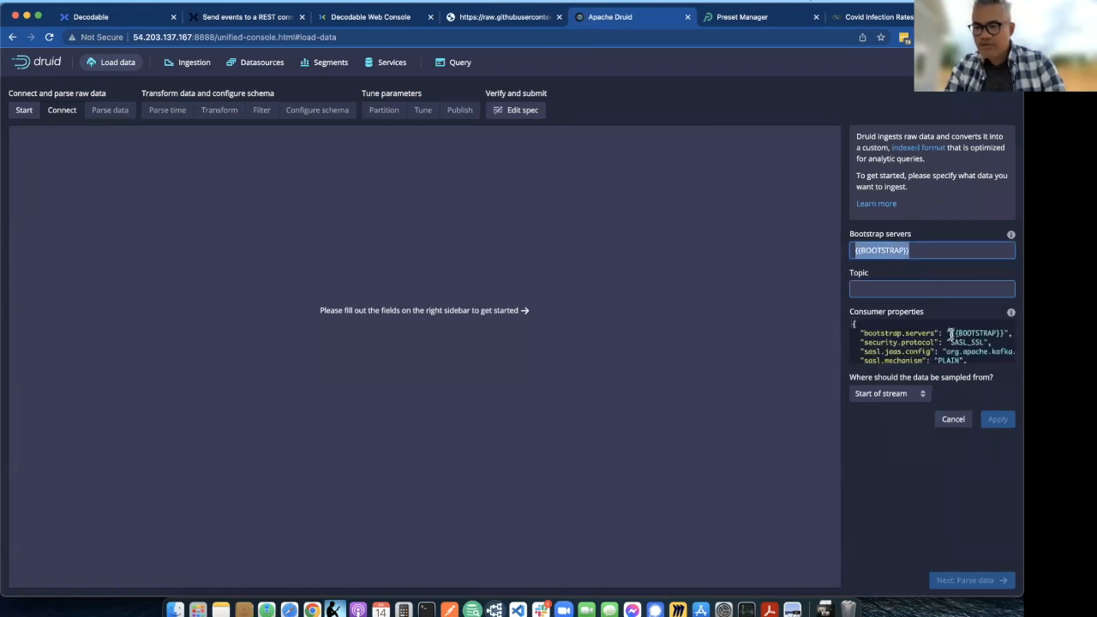
{"action": "left_click", "coordinate": [951, 334]}
{"action": "key", "text": "shift+super+Right"}
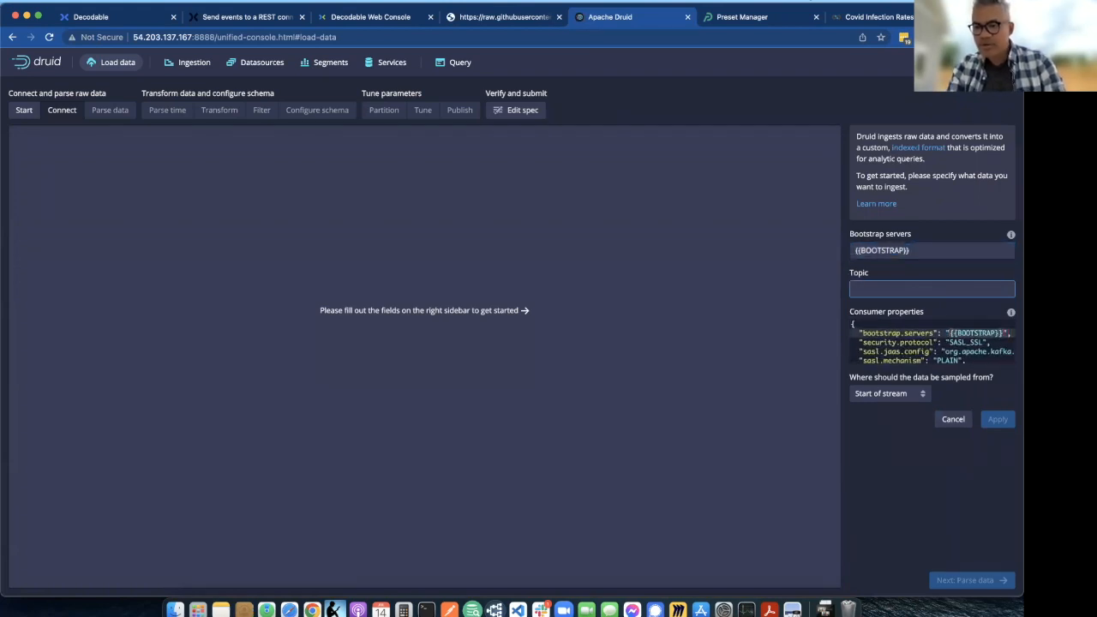
- Replace the bootstrap.servers placeholder in the consumer properties with mykafka:9092 and review the schema registry entries at the end
{"action": "type", "text": "my"}
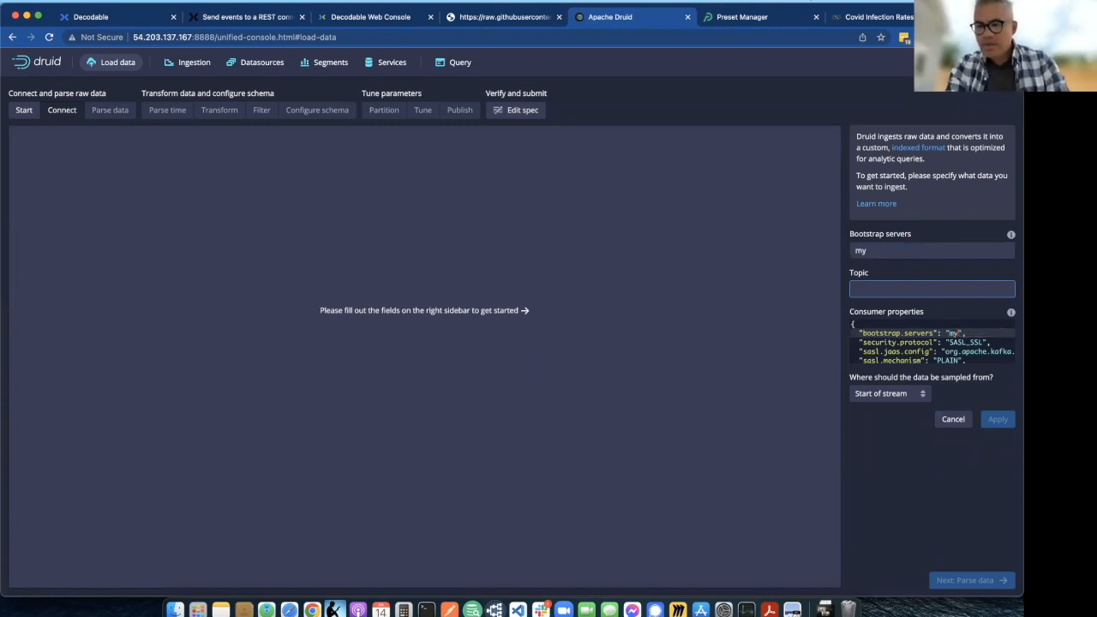
{"action": "type", "text": "kafka:9092"}
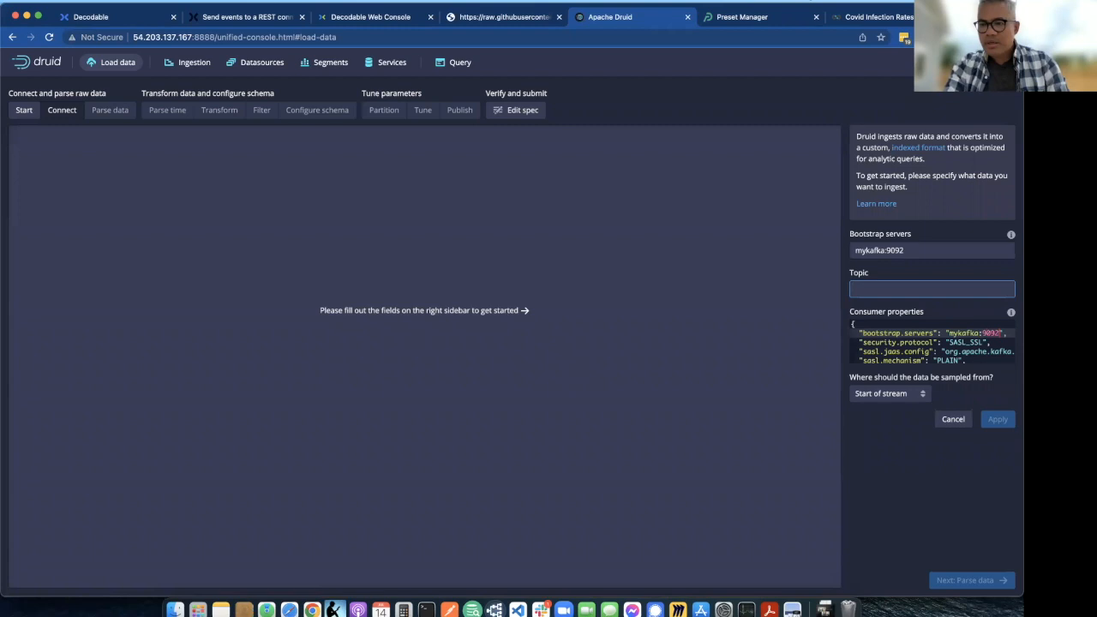
{"action": "scroll", "coordinate": [925, 338], "scroll_direction": "down", "scroll_amount": 5}
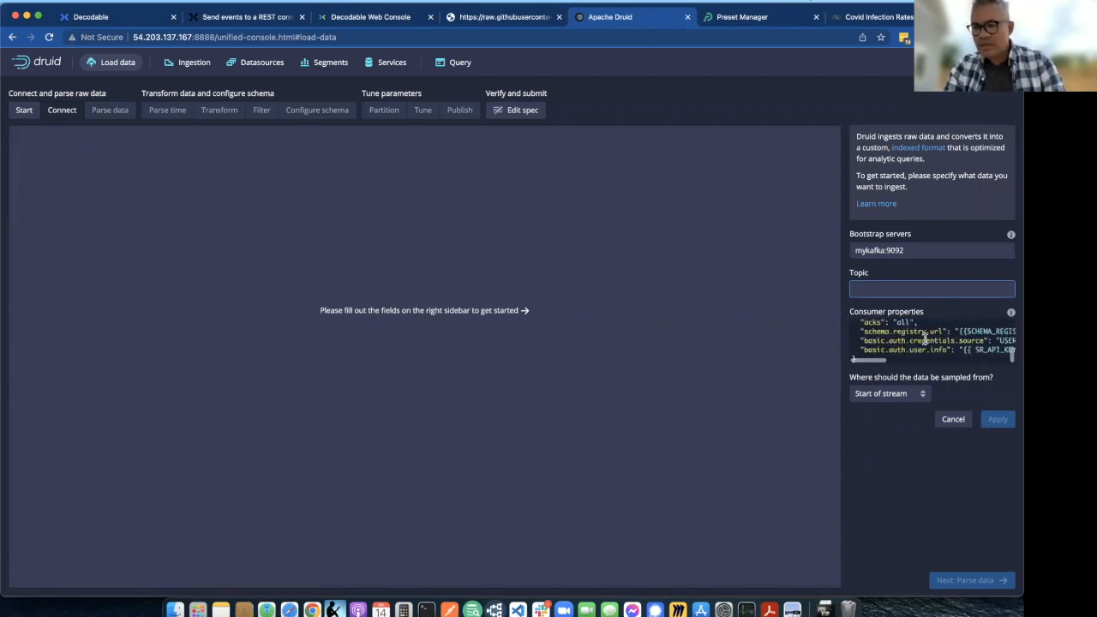
{"action": "scroll", "coordinate": [925, 338], "scroll_direction": "down", "scroll_amount": 3}
- Set the Kafka topic to covid and point out the sasl.jaas.config line in the consumer properties
{"action": "left_click", "coordinate": [890, 290]}
{"action": "type", "text": "covid"}
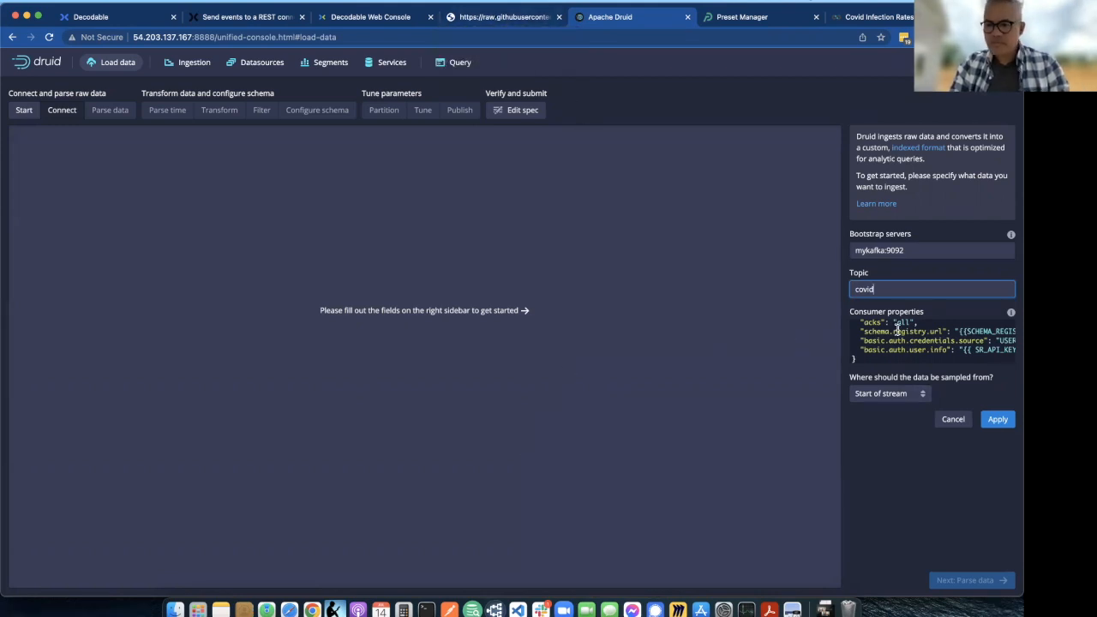
{"action": "scroll", "coordinate": [946, 352], "scroll_direction": "up", "scroll_amount": 3}
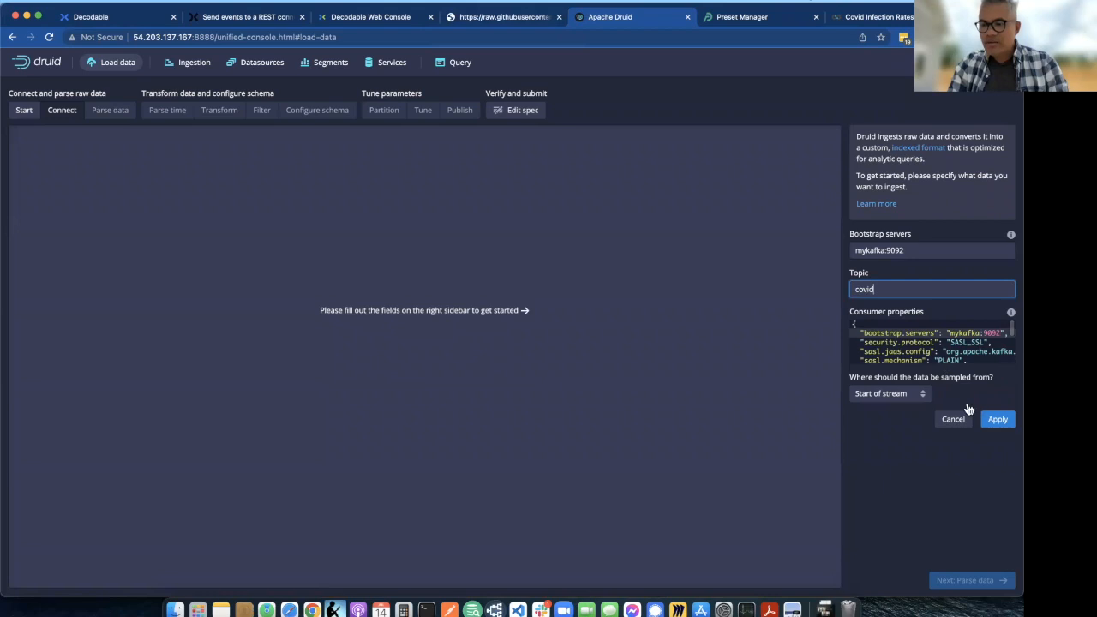
{"action": "left_click", "coordinate": [963, 352]}
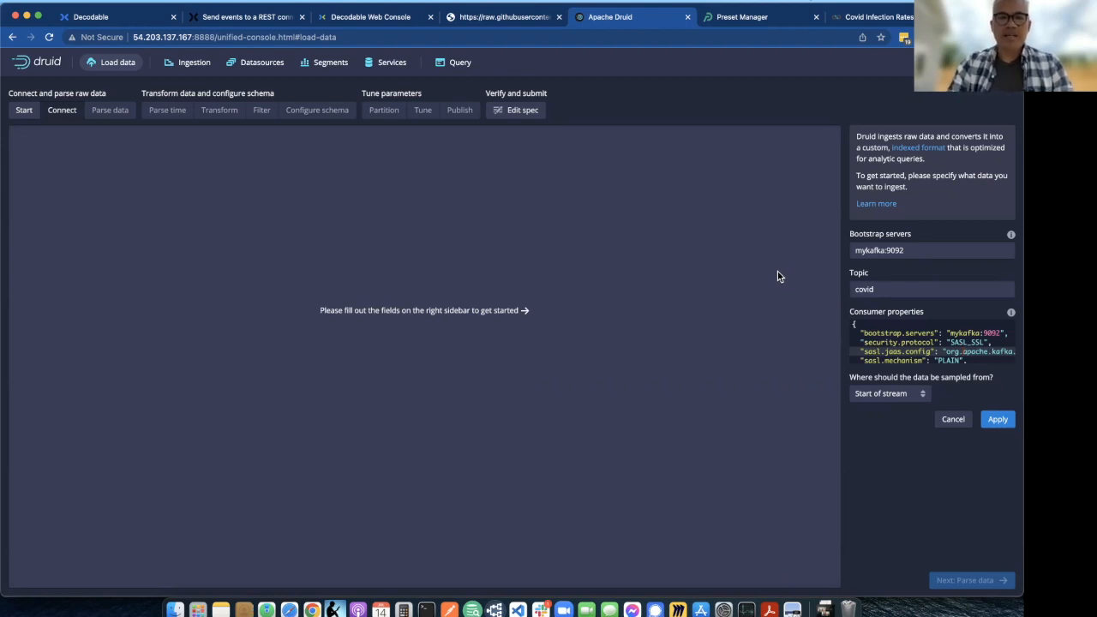
- Switch to the Decodable Web Console and examine the schema fields and data types of the covid_sink connection
{"action": "left_click", "coordinate": [362, 21]}
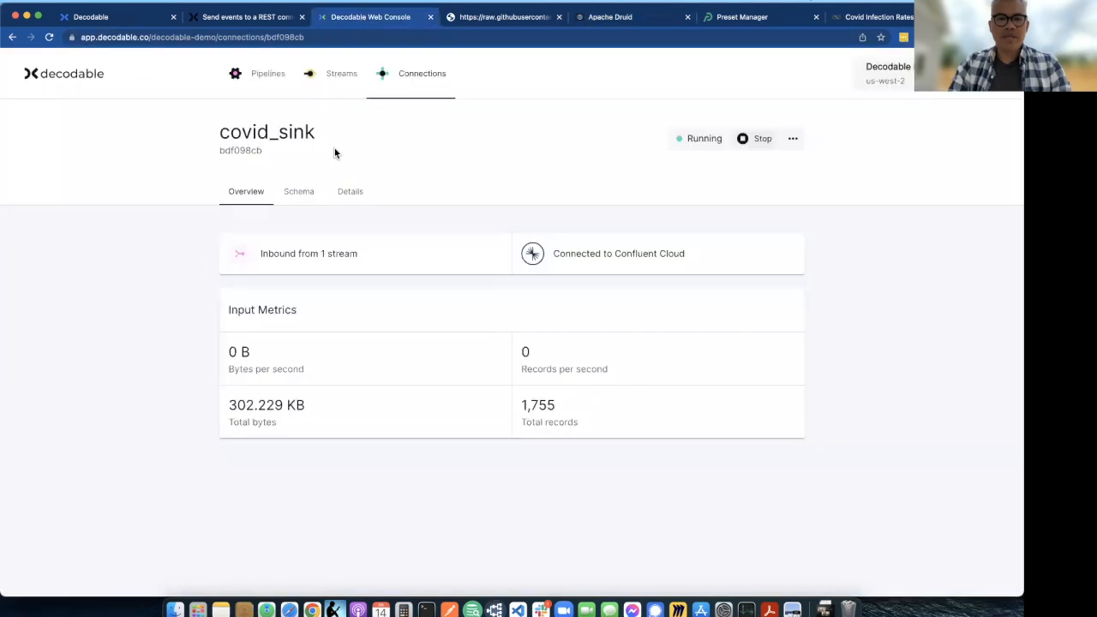
{"action": "left_click", "coordinate": [299, 195]}
{"action": "scroll", "coordinate": [349, 441], "scroll_direction": "down", "scroll_amount": 4}
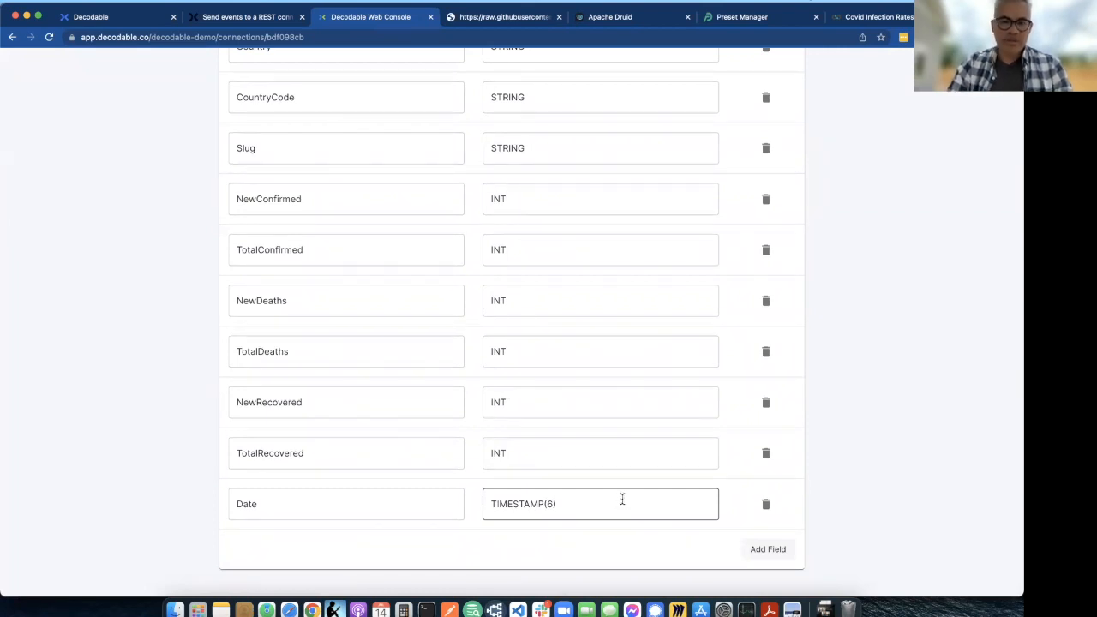
- Return to Apache Druid and reopen the data loader's connection settings with Apache Kafka as the source
{"action": "left_click", "coordinate": [605, 19]}
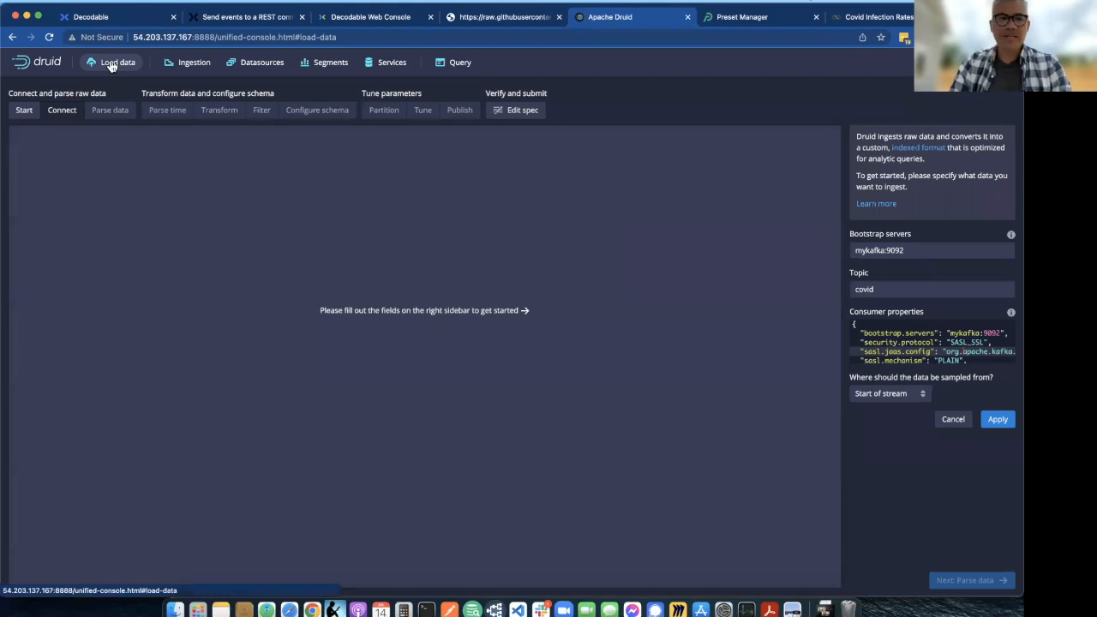
{"action": "left_click", "coordinate": [166, 65]}
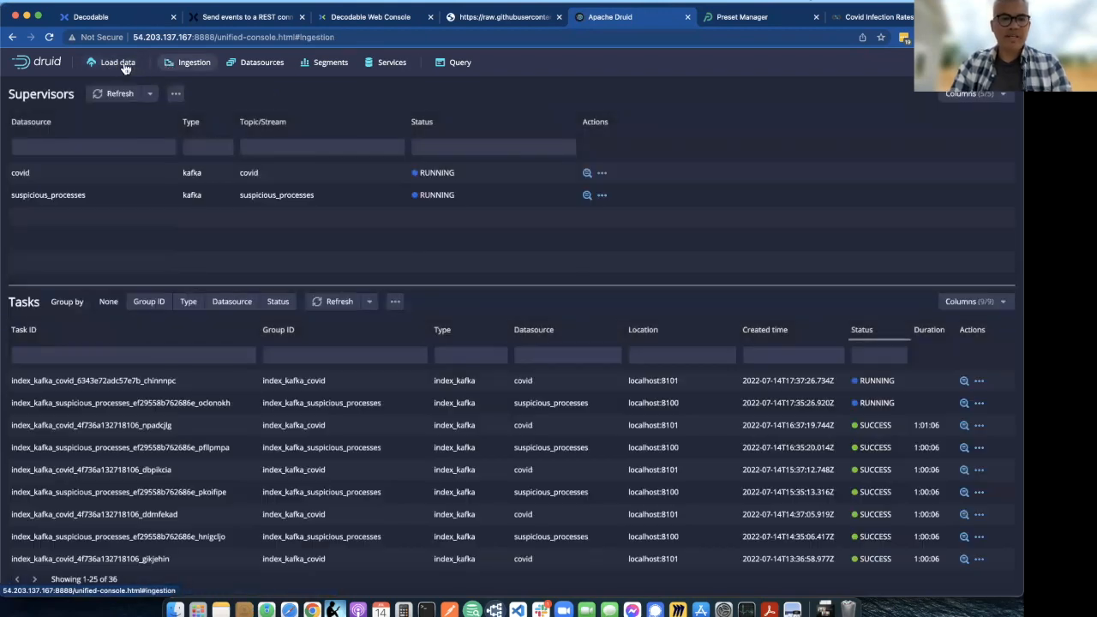
{"action": "left_click", "coordinate": [124, 67]}
{"action": "left_click", "coordinate": [616, 126]}
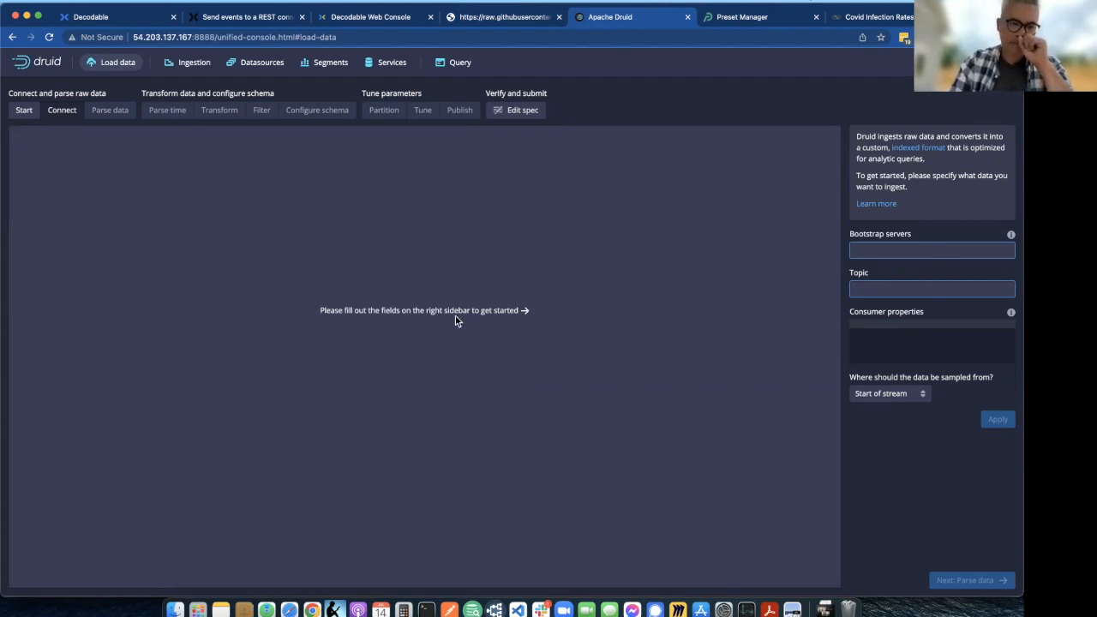
{"action": "left_click", "coordinate": [23, 110]}
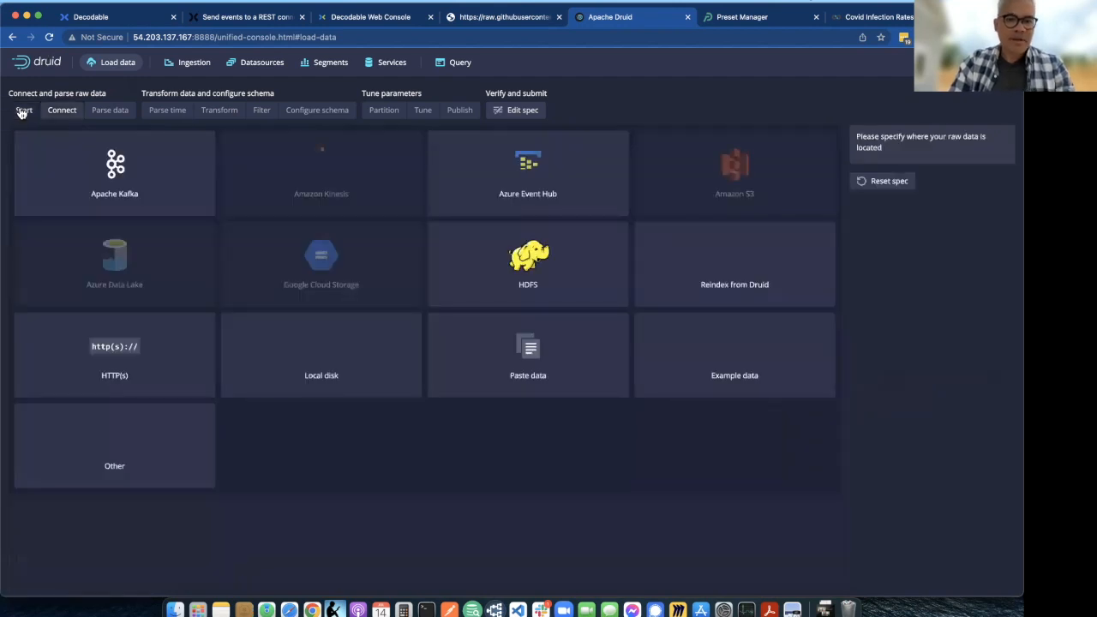
{"action": "left_click", "coordinate": [121, 168]}
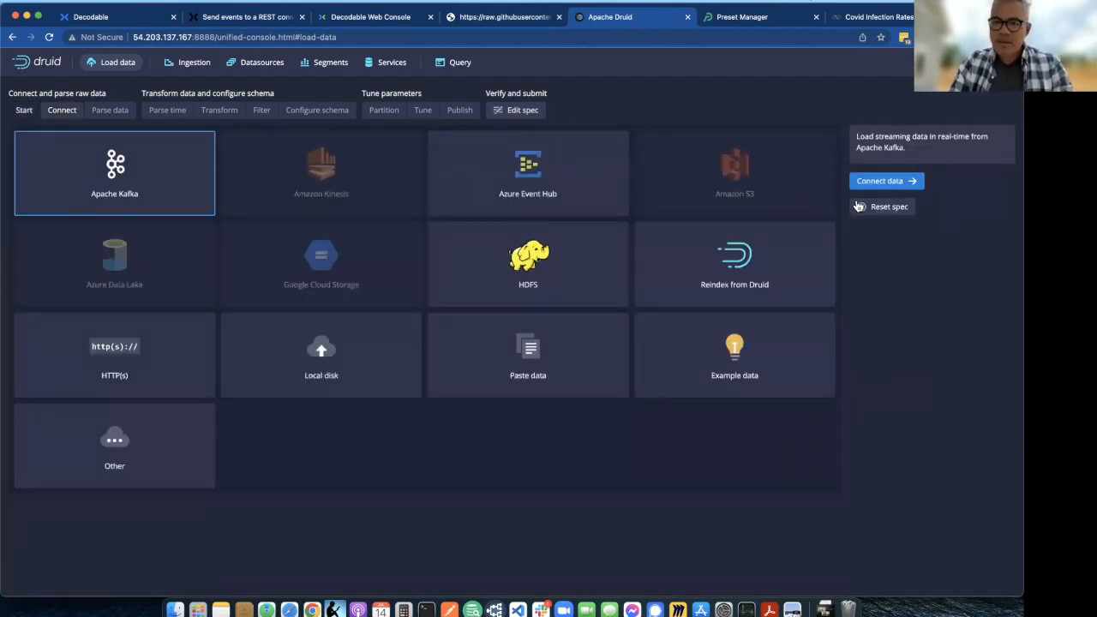
{"action": "left_click", "coordinate": [896, 183]}
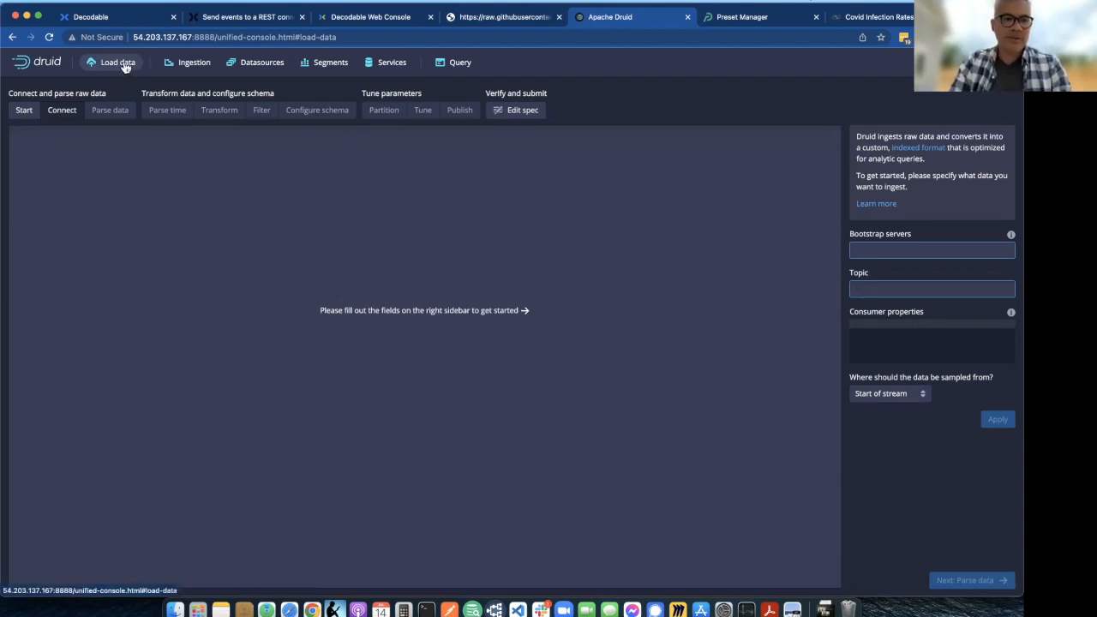
- Examine the status report of the covid ingestion supervisor, including its offsets and recent errors, and close it
{"action": "left_click", "coordinate": [193, 64]}
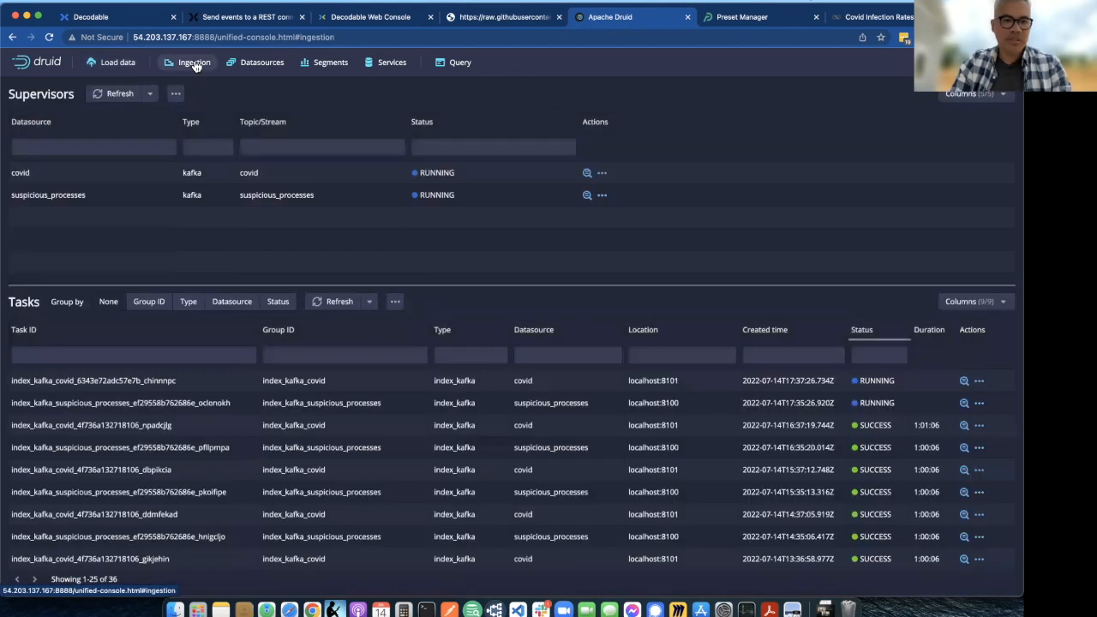
{"action": "left_click", "coordinate": [45, 182]}
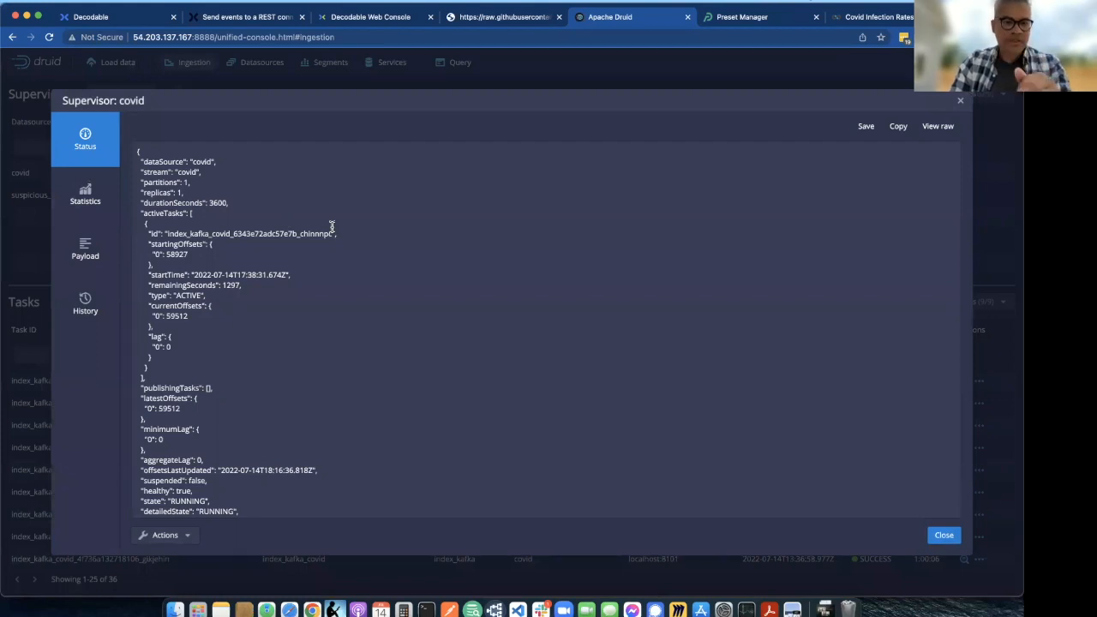
{"action": "scroll", "coordinate": [322, 234], "scroll_direction": "down", "scroll_amount": 10}
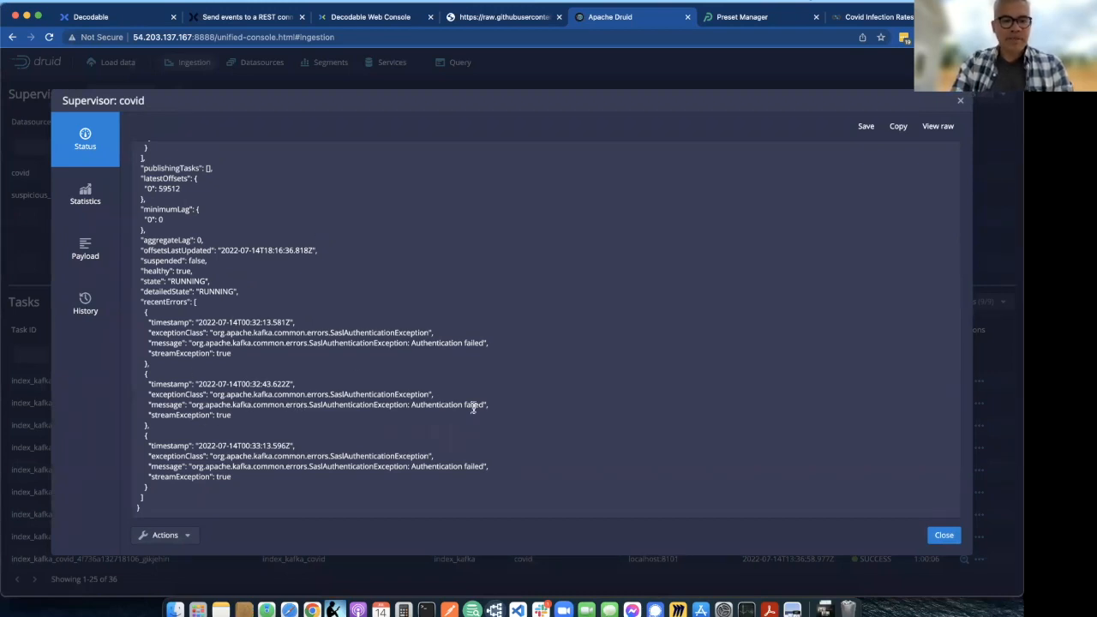
{"action": "scroll", "coordinate": [353, 403], "scroll_direction": "up", "scroll_amount": 5}
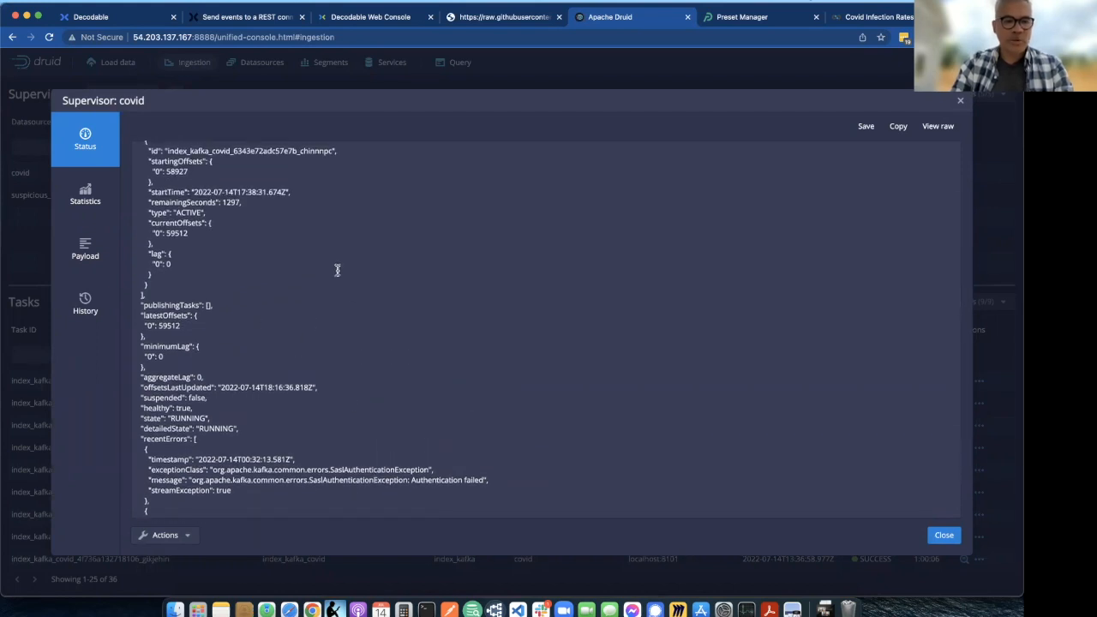
{"action": "scroll", "coordinate": [331, 280], "scroll_direction": "up", "scroll_amount": 3}
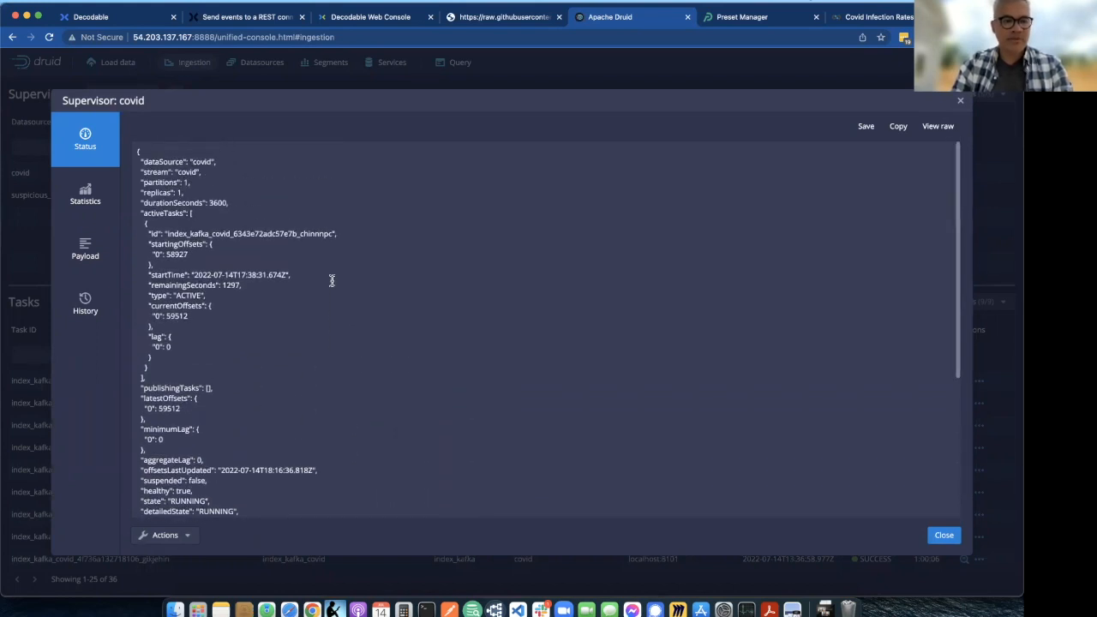
{"action": "left_click", "coordinate": [960, 102]}
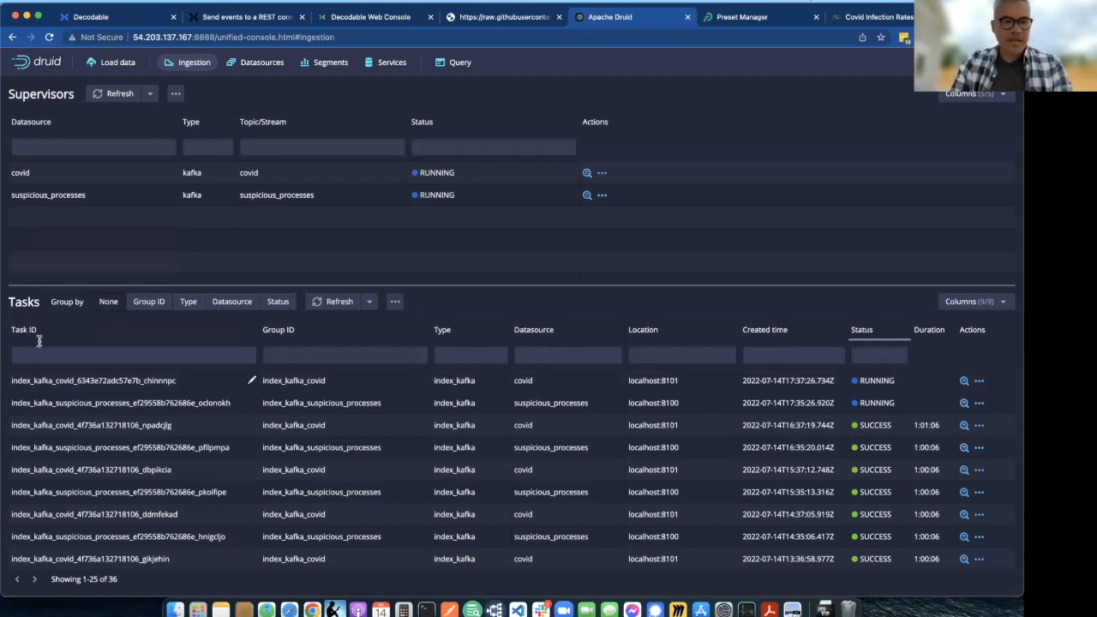
- Examine the column names and data types of the covid datasource and close its details
{"action": "left_click", "coordinate": [254, 68]}
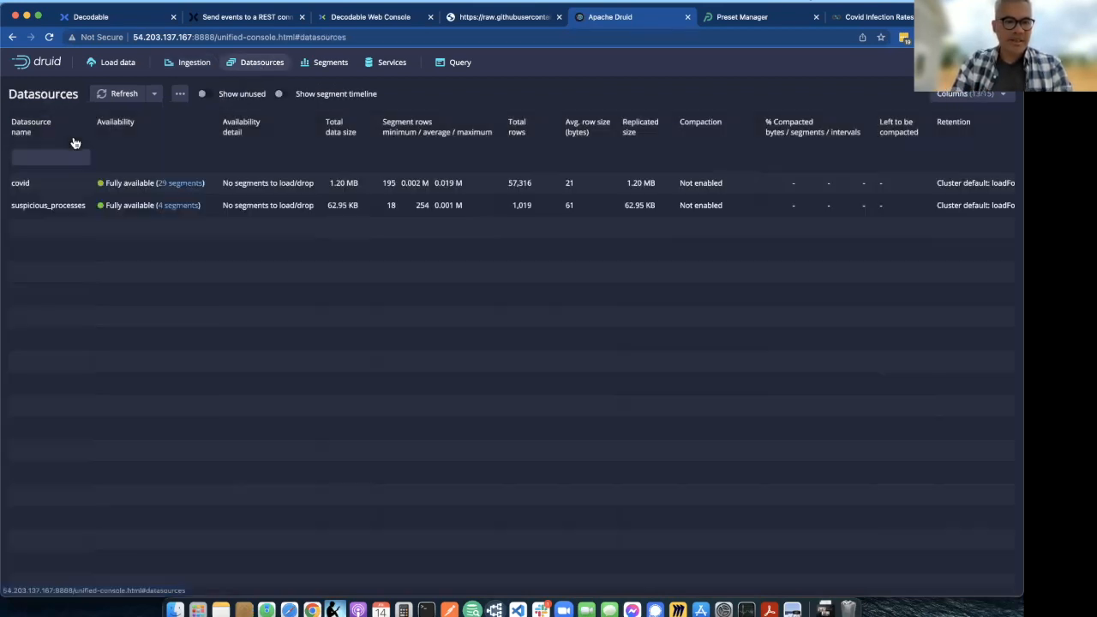
{"action": "left_click", "coordinate": [20, 184]}
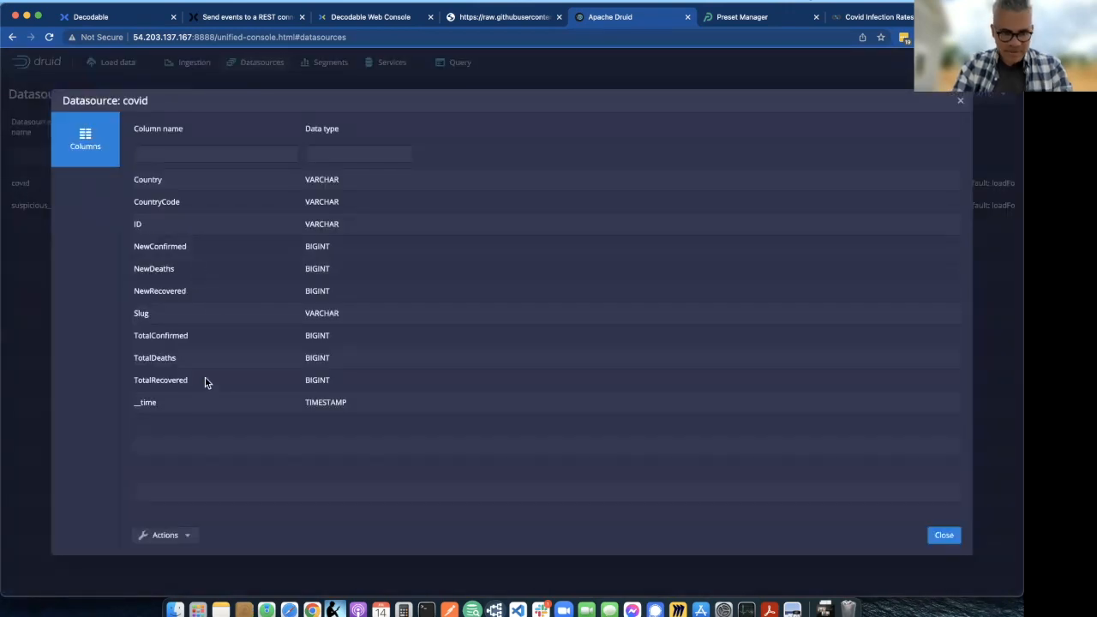
{"action": "left_click", "coordinate": [29, 335]}
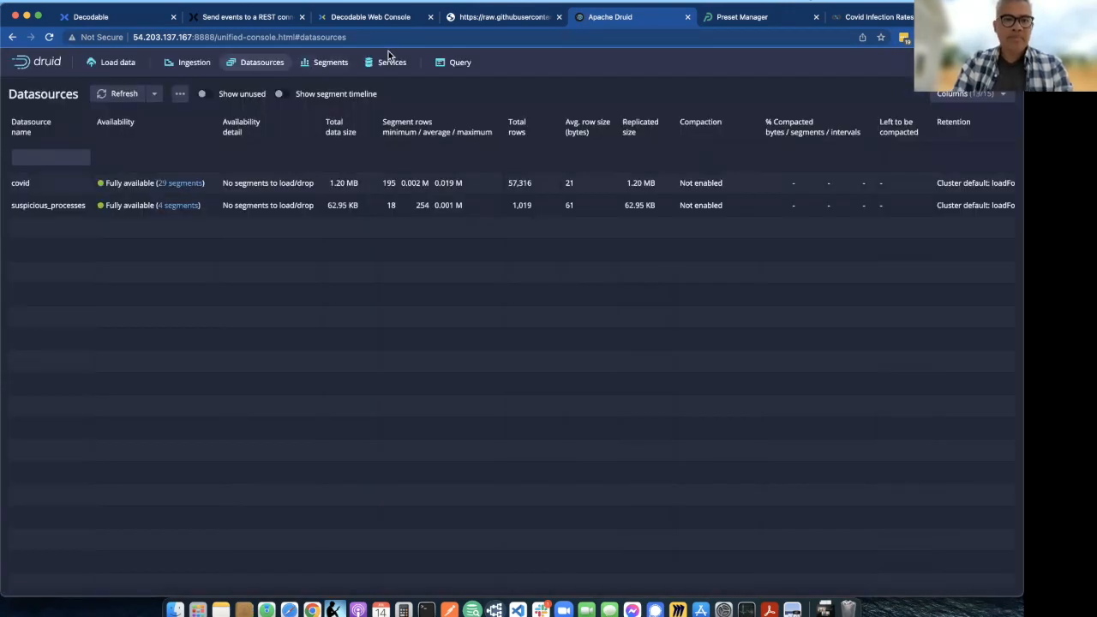
- Run the existing SQL query on the covid datasource and widen the Country column so full country names fit
{"action": "left_click", "coordinate": [455, 66]}
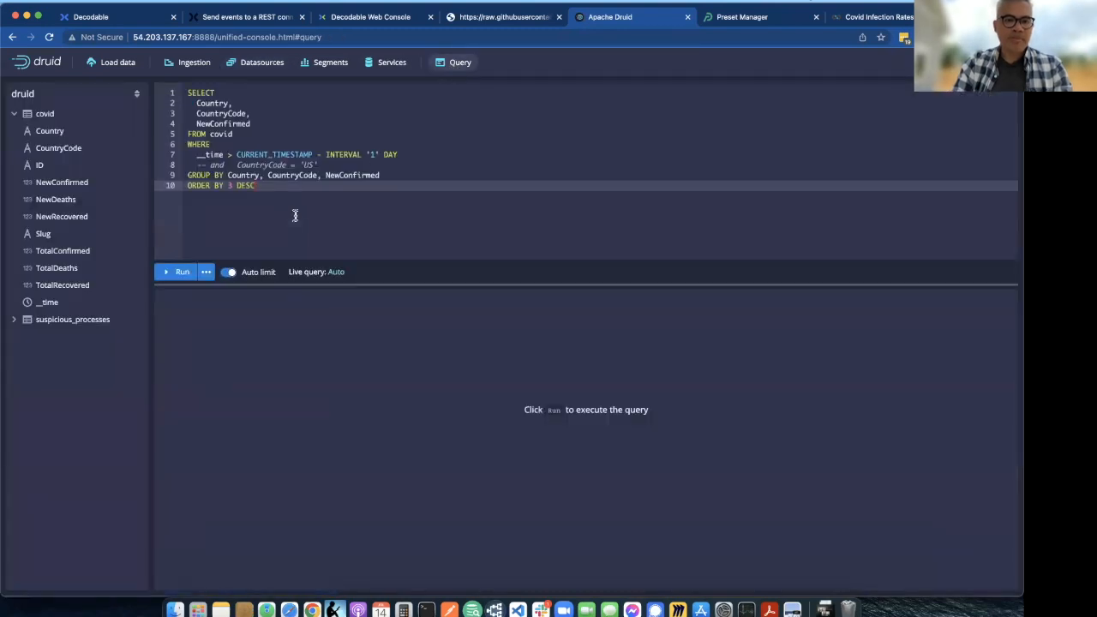
{"action": "left_click", "coordinate": [178, 274]}
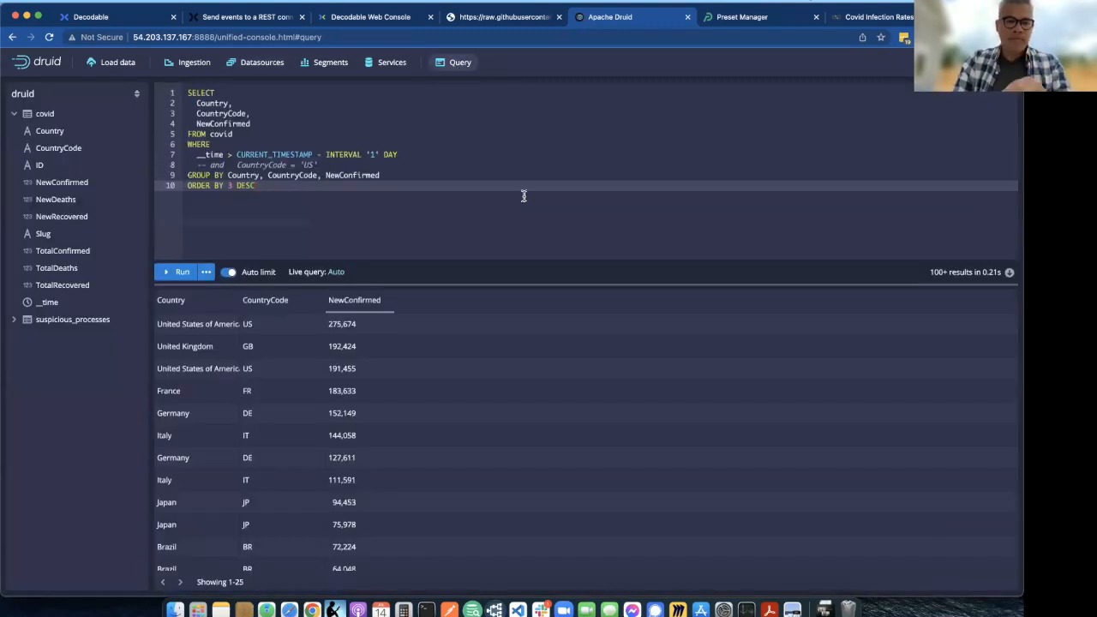
{"action": "left_click_drag", "start_coordinate": [243, 301], "coordinate": [304, 291]}
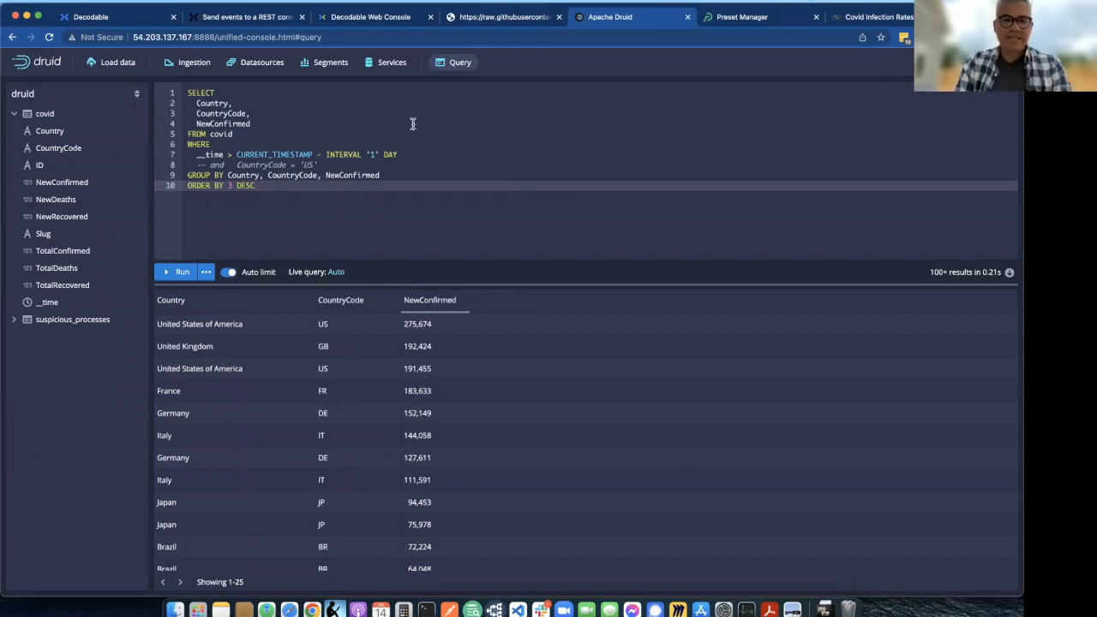
- Set the interval in the query's __time filter to '2' DAY and rerun the query
{"action": "left_click", "coordinate": [371, 155]}
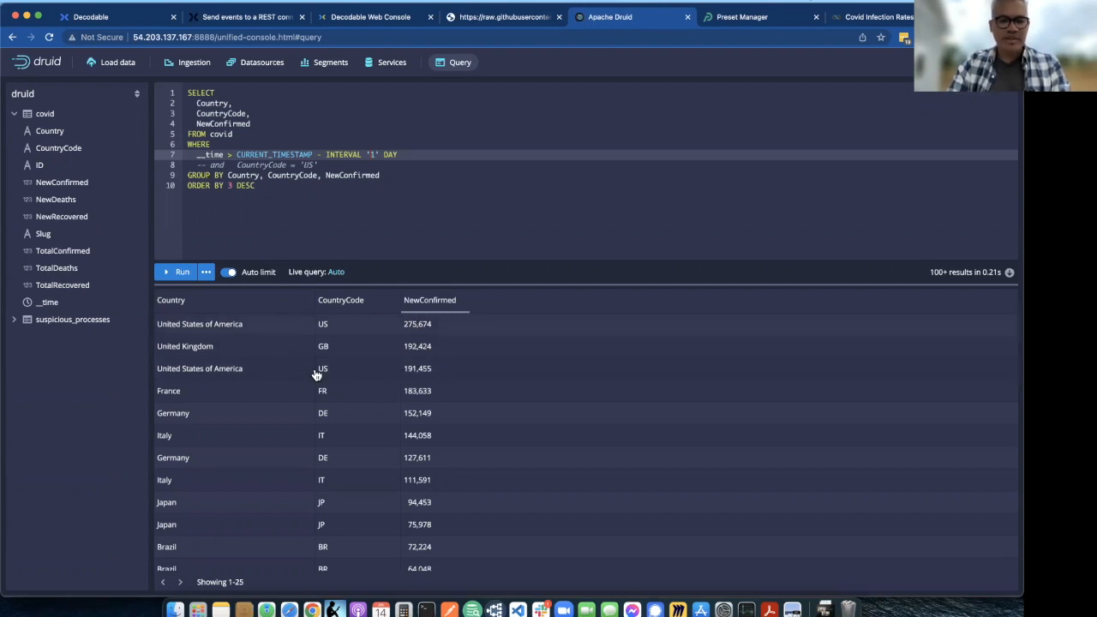
{"action": "left_click", "coordinate": [255, 211]}
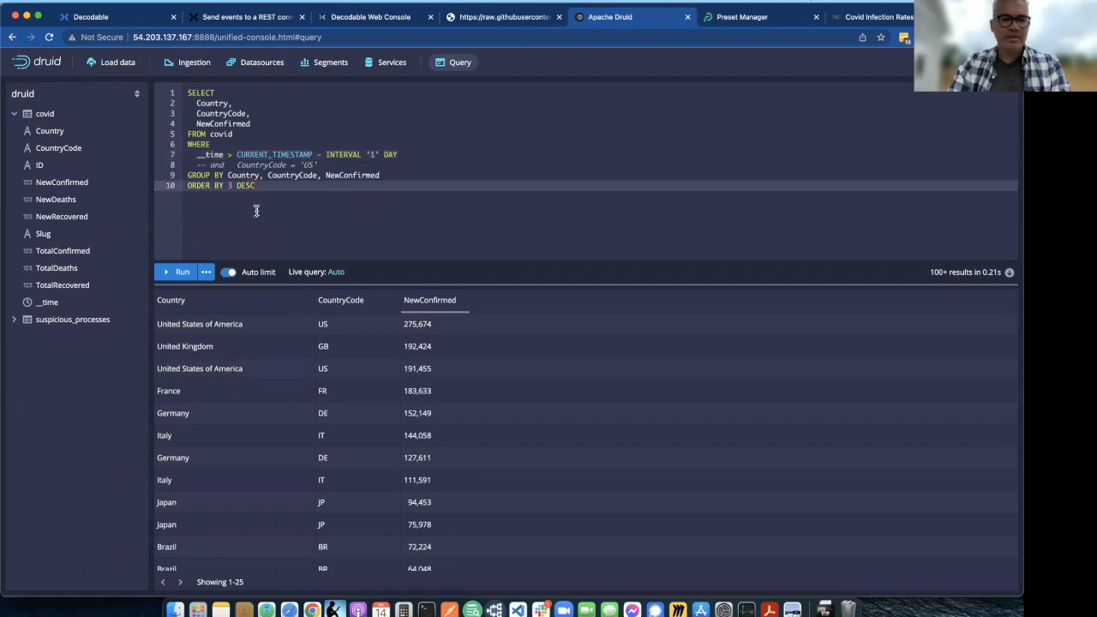
{"action": "left_click", "coordinate": [339, 167]}
{"action": "left_click", "coordinate": [374, 154]}
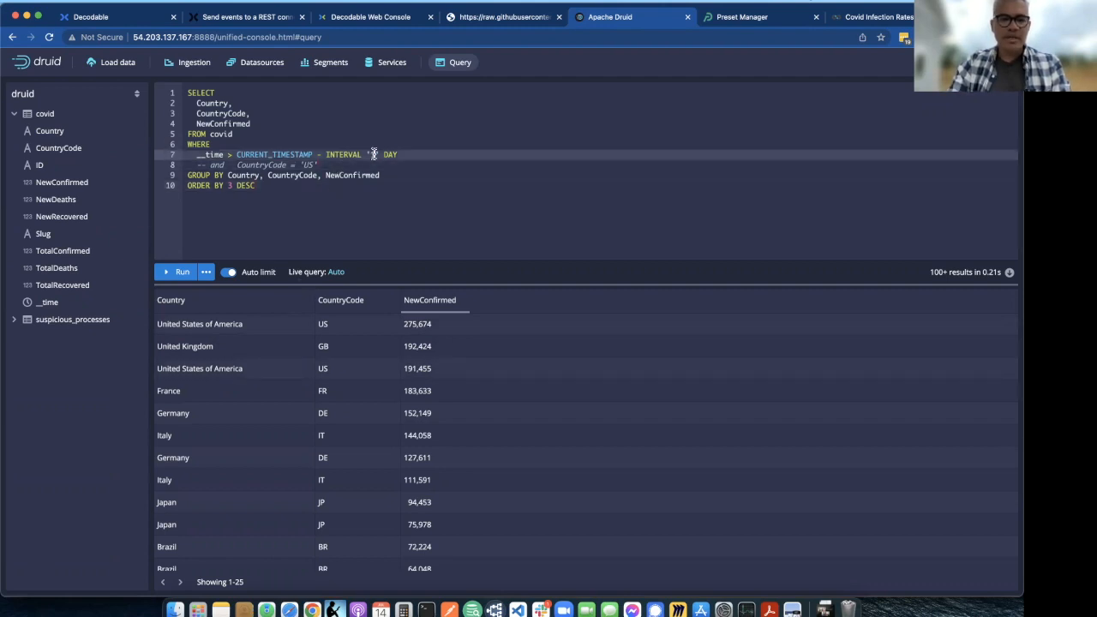
{"action": "key", "text": "BackSpace"}
{"action": "type", "text": "2"}
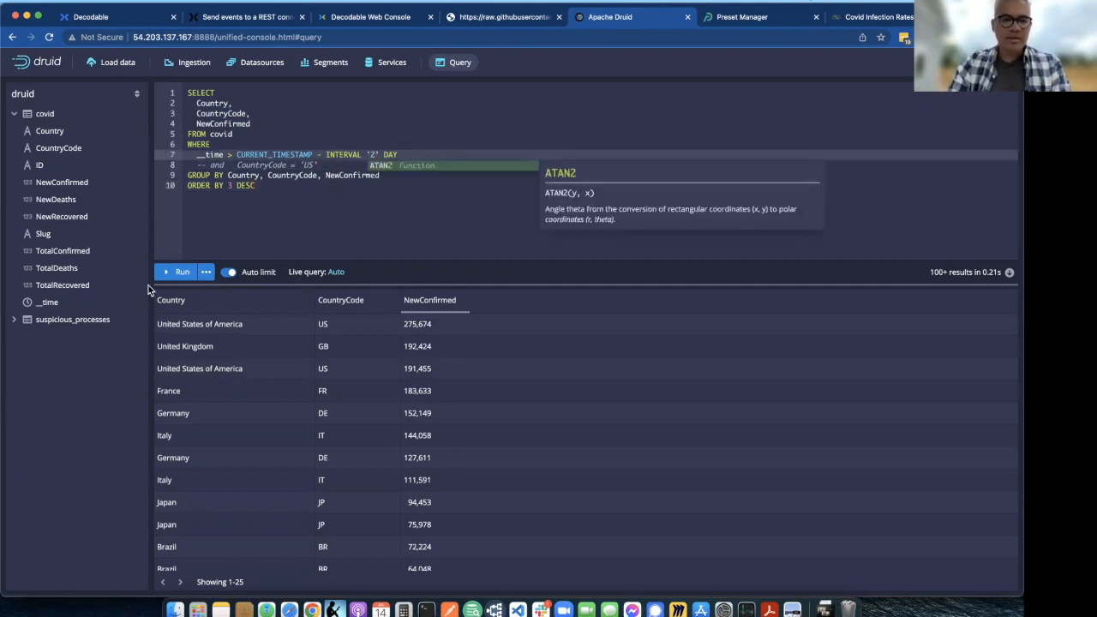
{"action": "left_click", "coordinate": [176, 272]}
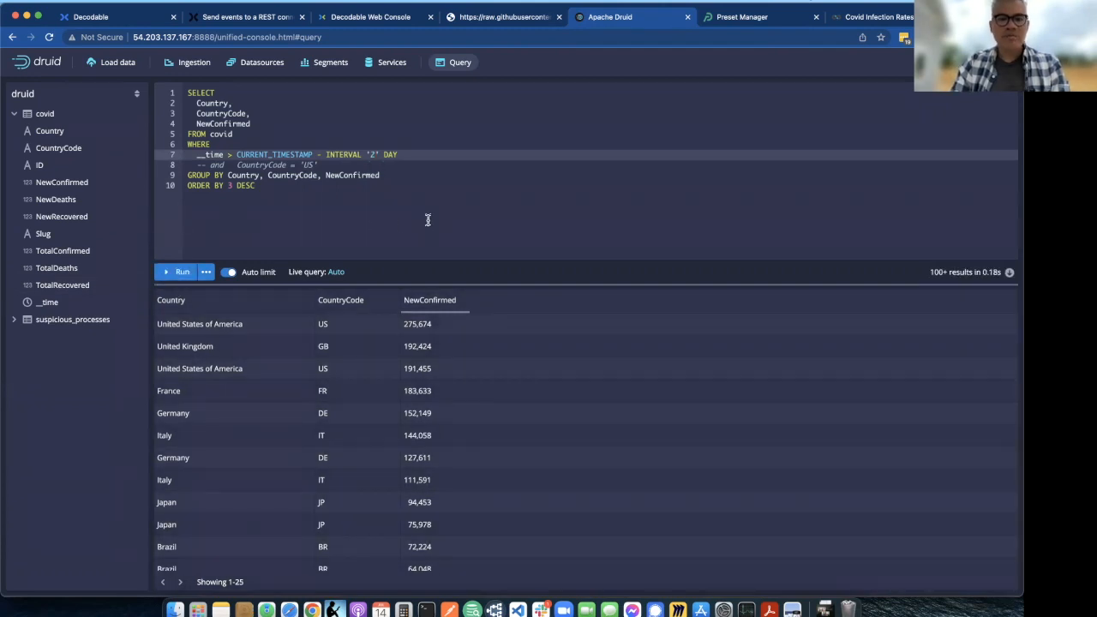
- Set the interval in the query's __time filter to '1' DAY and run the query again
{"action": "left_click_drag", "start_coordinate": [196, 156], "coordinate": [400, 154]}
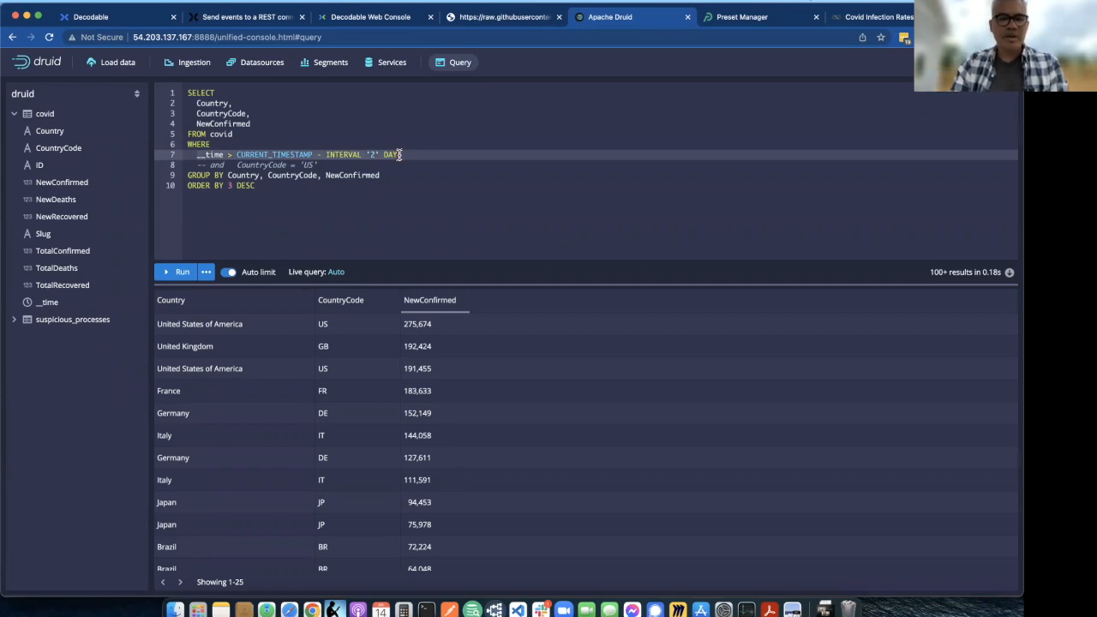
{"action": "double_click", "coordinate": [374, 155]}
{"action": "type", "text": "1"}
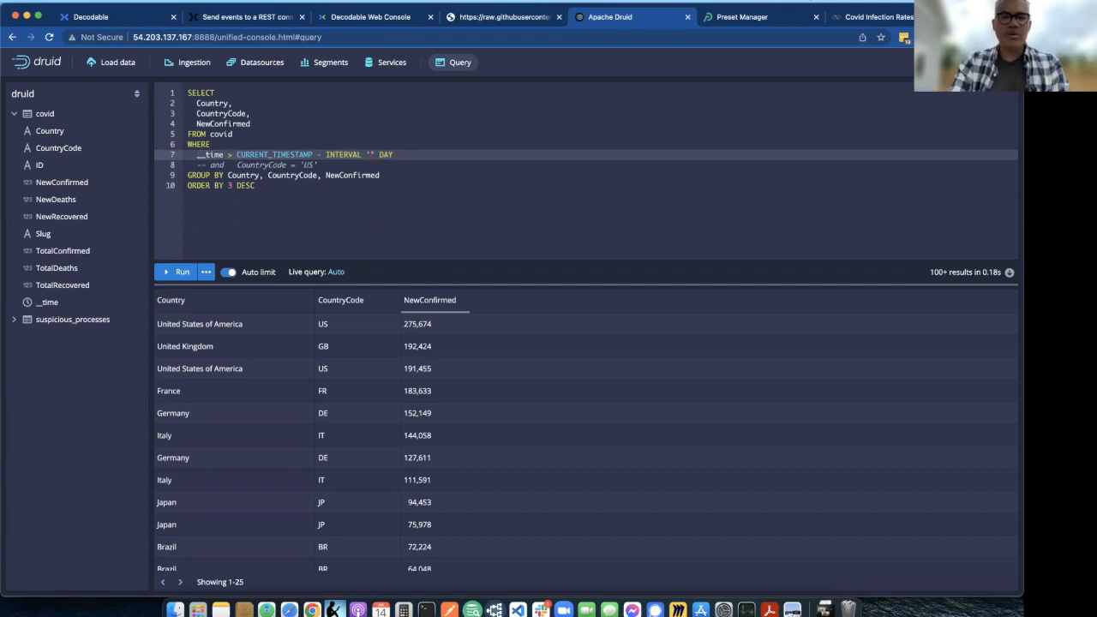
{"action": "left_click", "coordinate": [185, 276]}
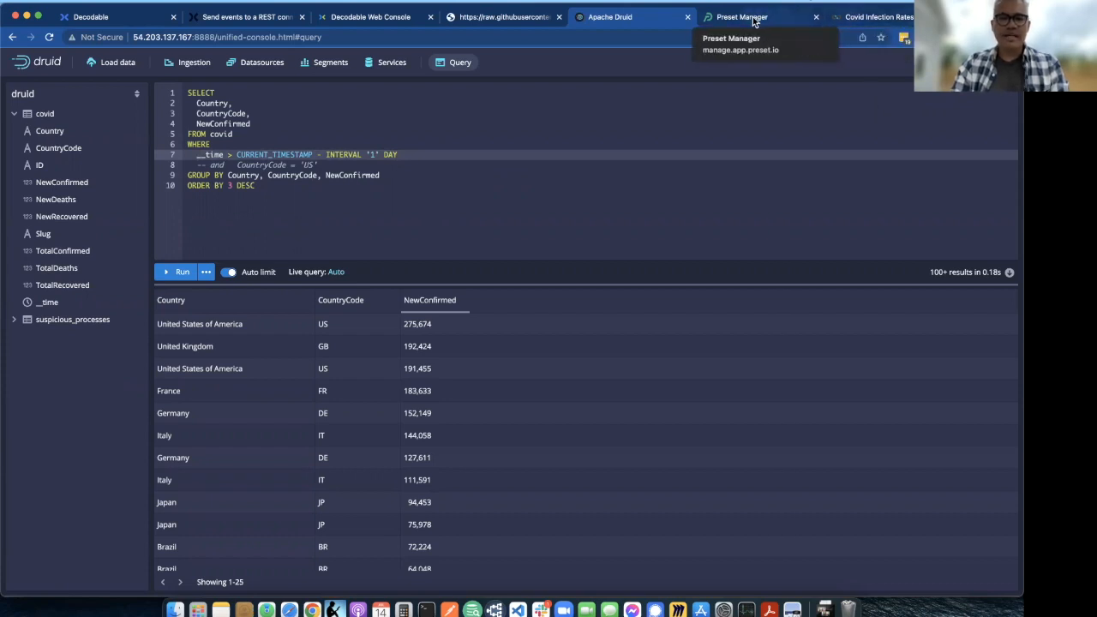
- Switch to Preset and view the Covid Infection Rates dashboard
{"action": "left_click", "coordinate": [872, 17]}
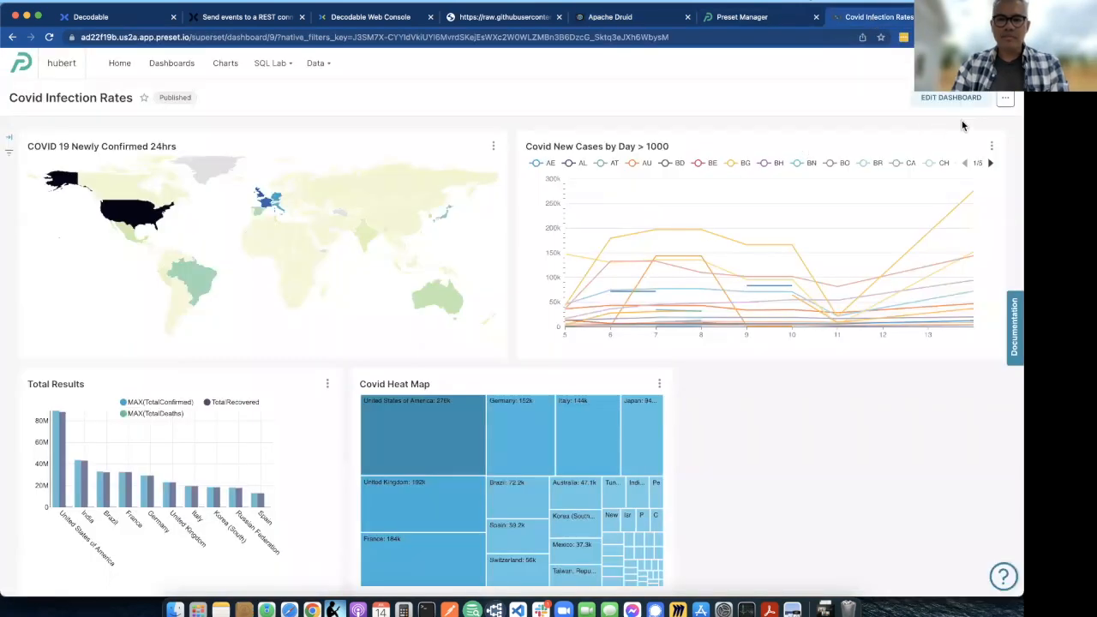
- Refresh the dashboard's charts and inspect the data points in the daily new cases, world map, Total Results and heat map charts
{"action": "left_click", "coordinate": [1005, 99]}
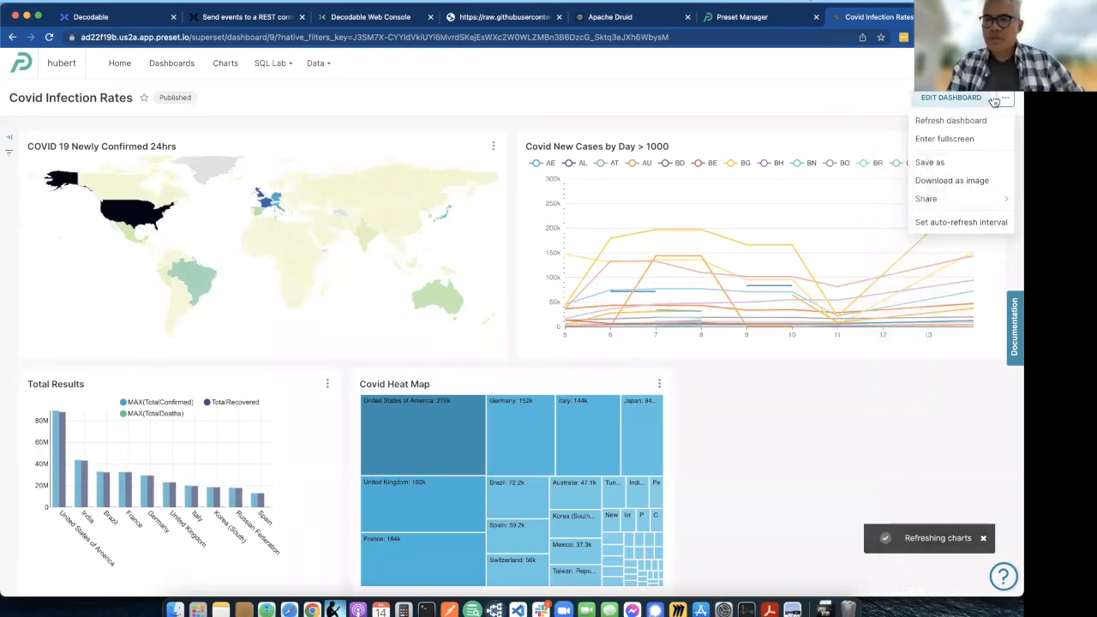
{"action": "left_click", "coordinate": [873, 95]}
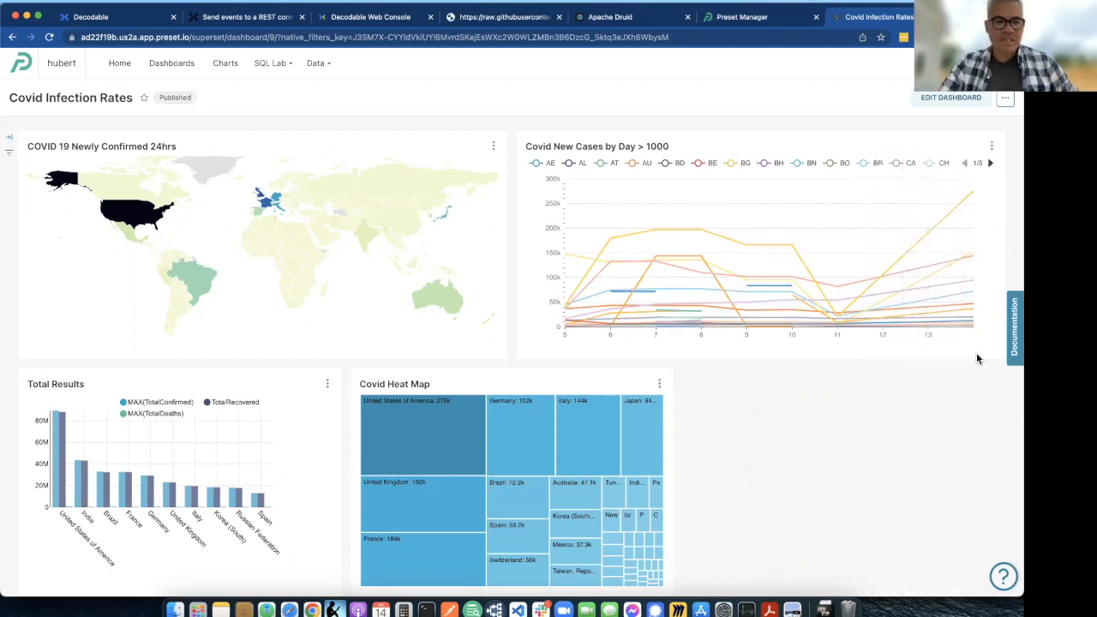
{"action": "mouse_move", "coordinate": [974, 329]}
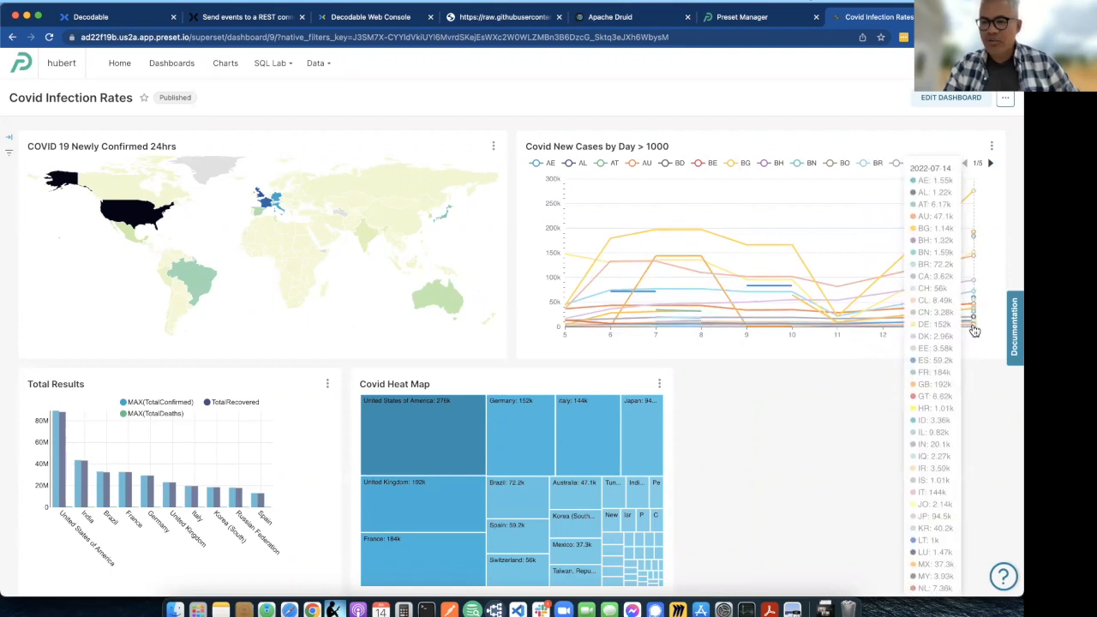
{"action": "mouse_move", "coordinate": [837, 330]}
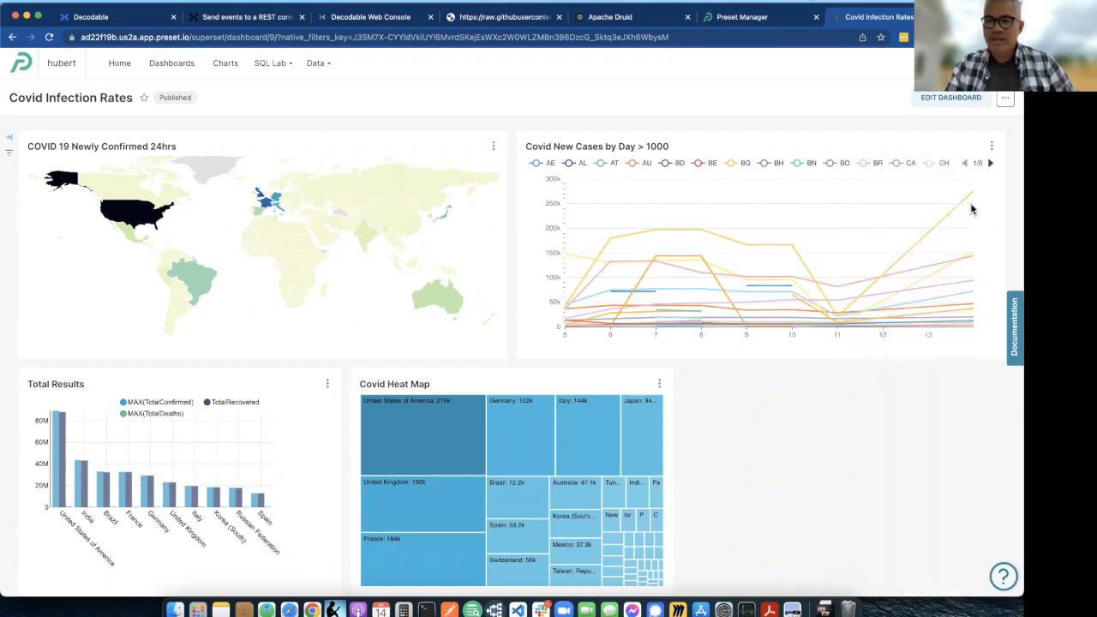
{"action": "mouse_move", "coordinate": [974, 198]}
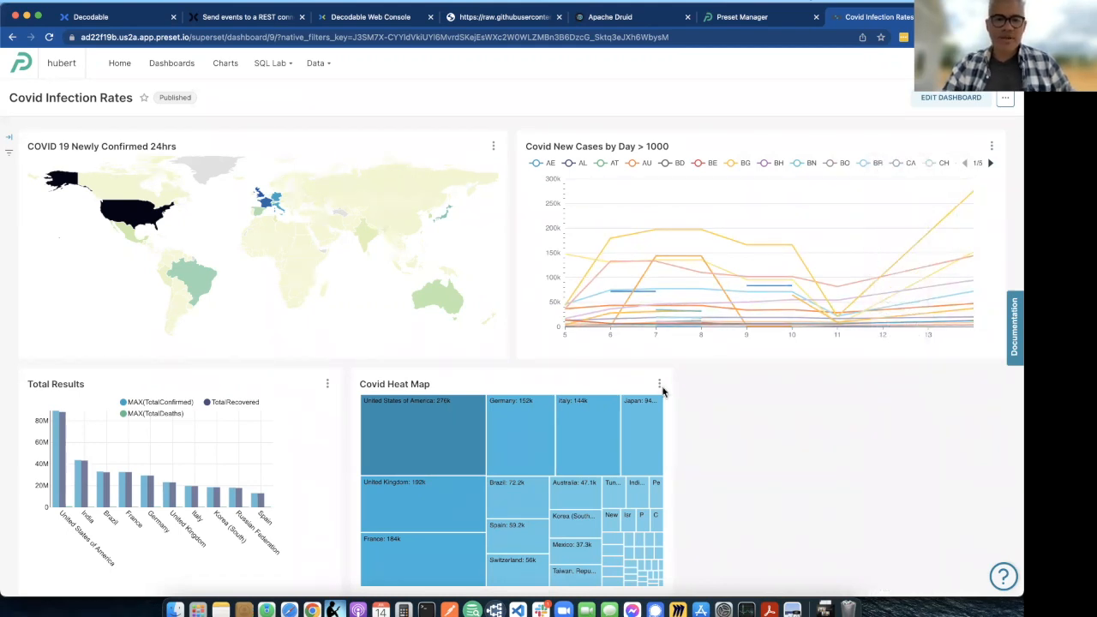
{"action": "mouse_move", "coordinate": [136, 219]}
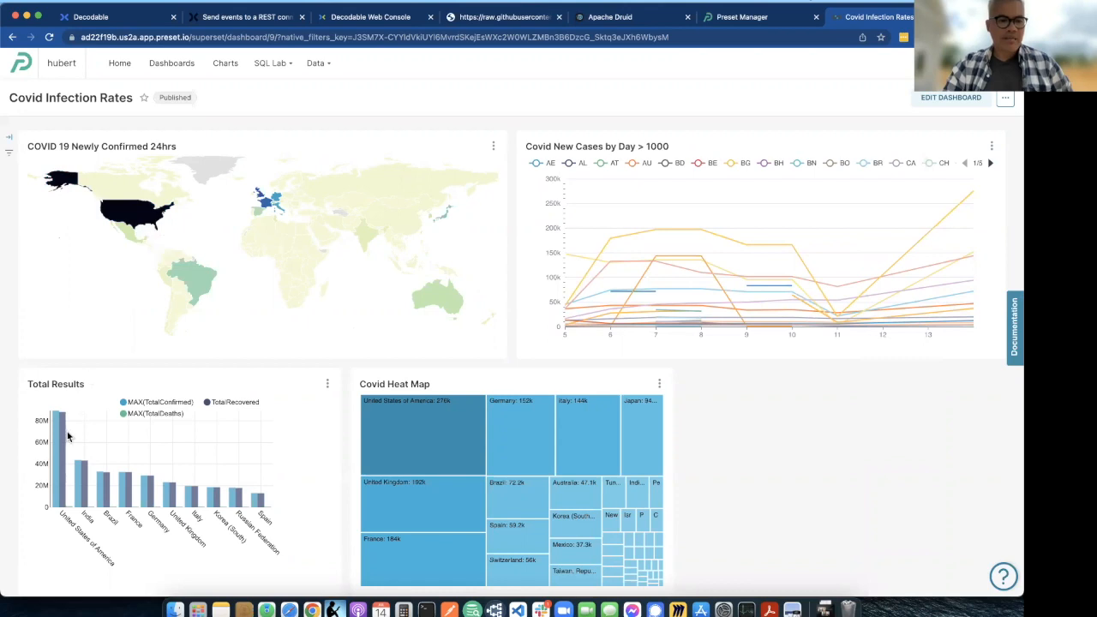
{"action": "mouse_move", "coordinate": [157, 489]}
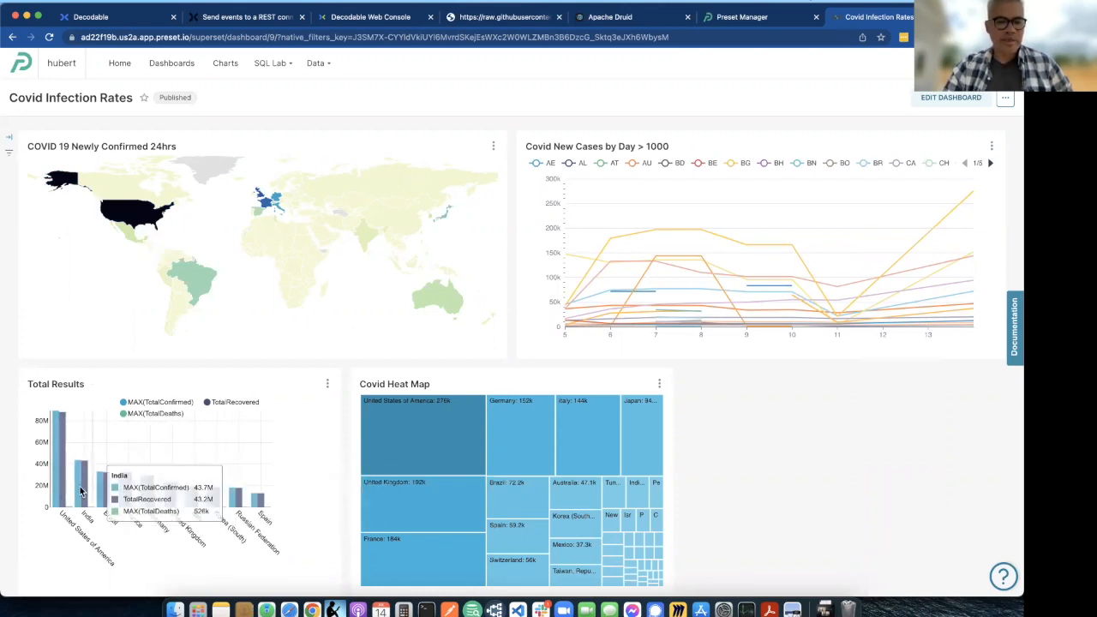
{"action": "mouse_move", "coordinate": [411, 422]}
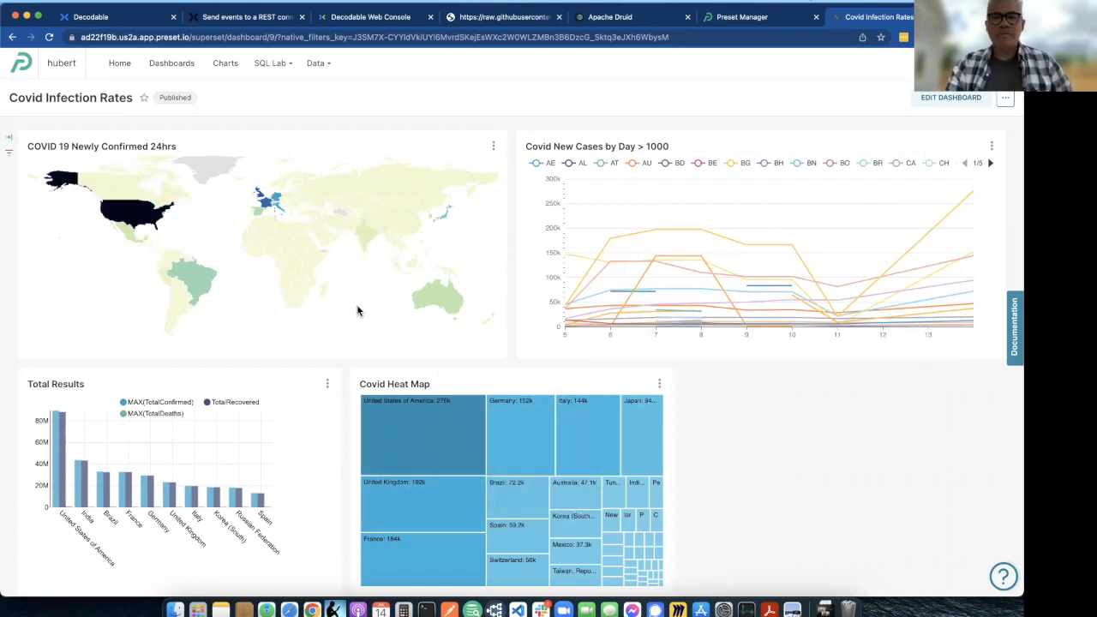
- From the databases list, start a new Apache Druid connection as far as the SQLAlchemy URI, and close the form without connecting
{"action": "mouse_move", "coordinate": [319, 66]}
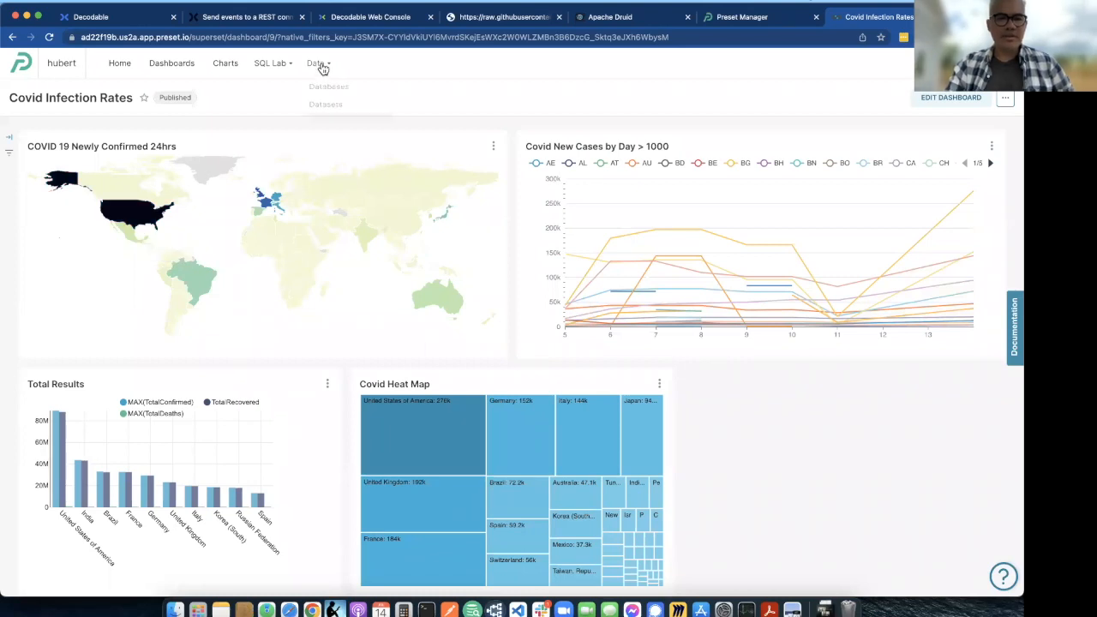
{"action": "left_click", "coordinate": [321, 86]}
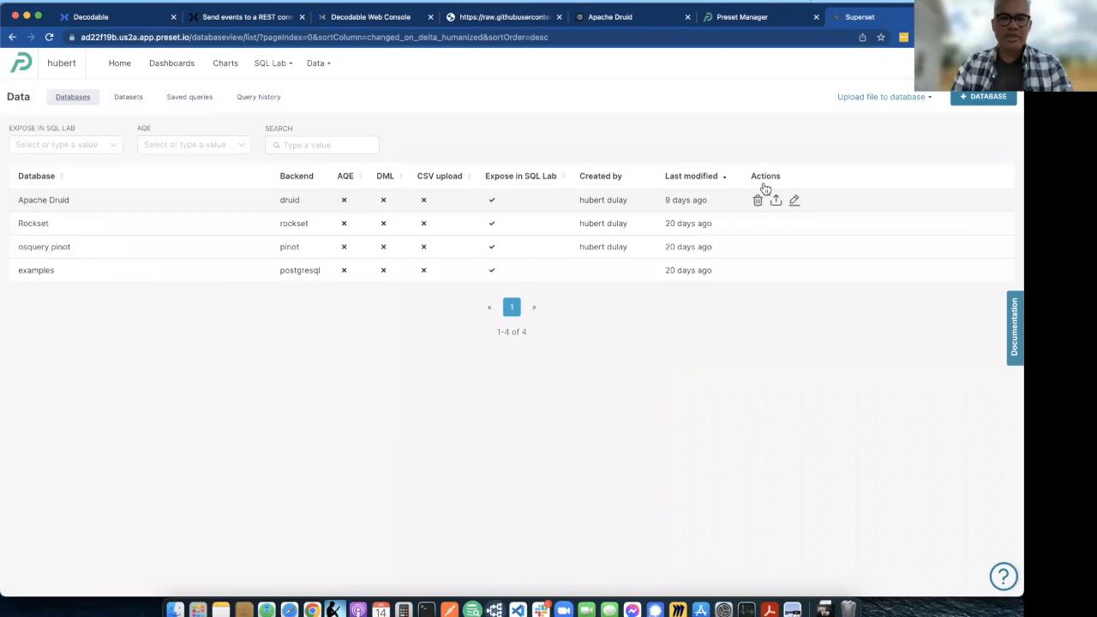
{"action": "left_click", "coordinate": [987, 96]}
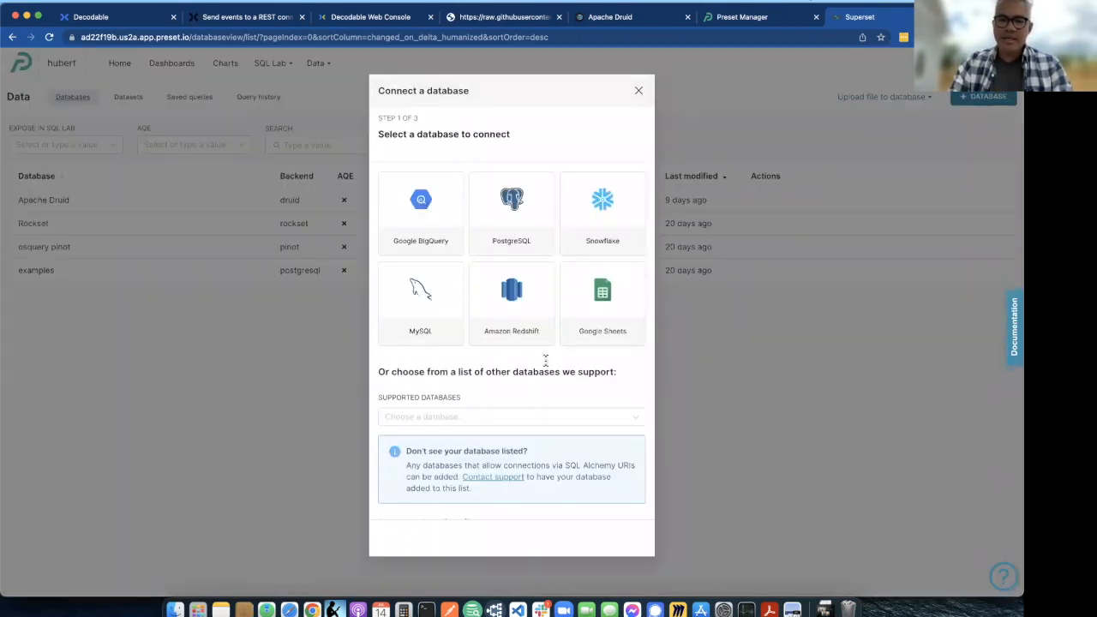
{"action": "left_click", "coordinate": [529, 419]}
{"action": "type", "text": "d"}
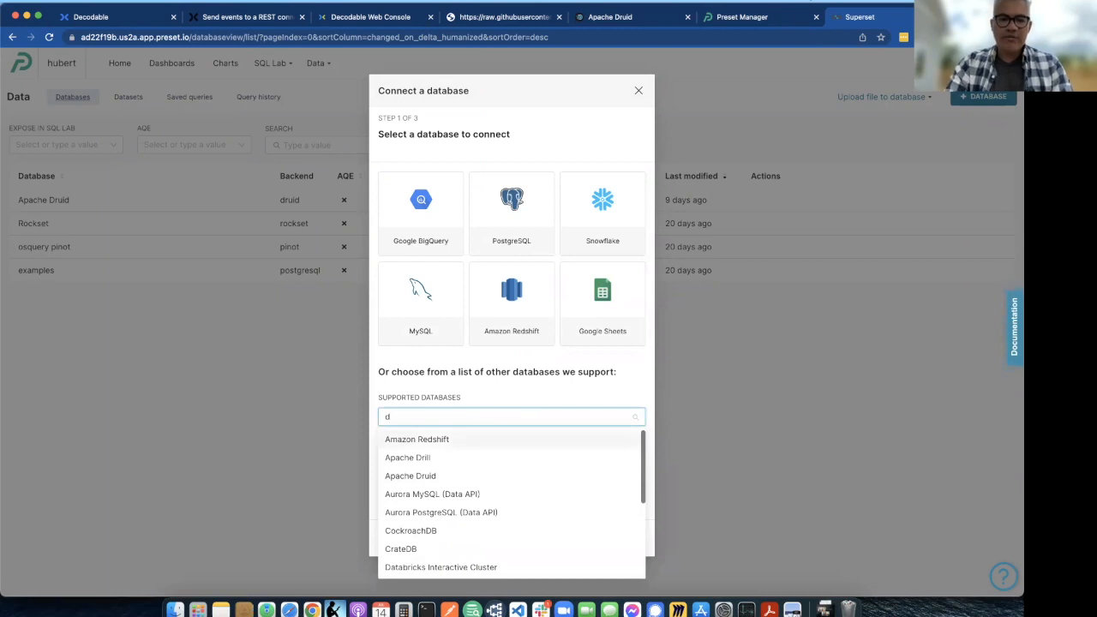
{"action": "left_click", "coordinate": [460, 475]}
{"action": "left_click", "coordinate": [592, 297]}
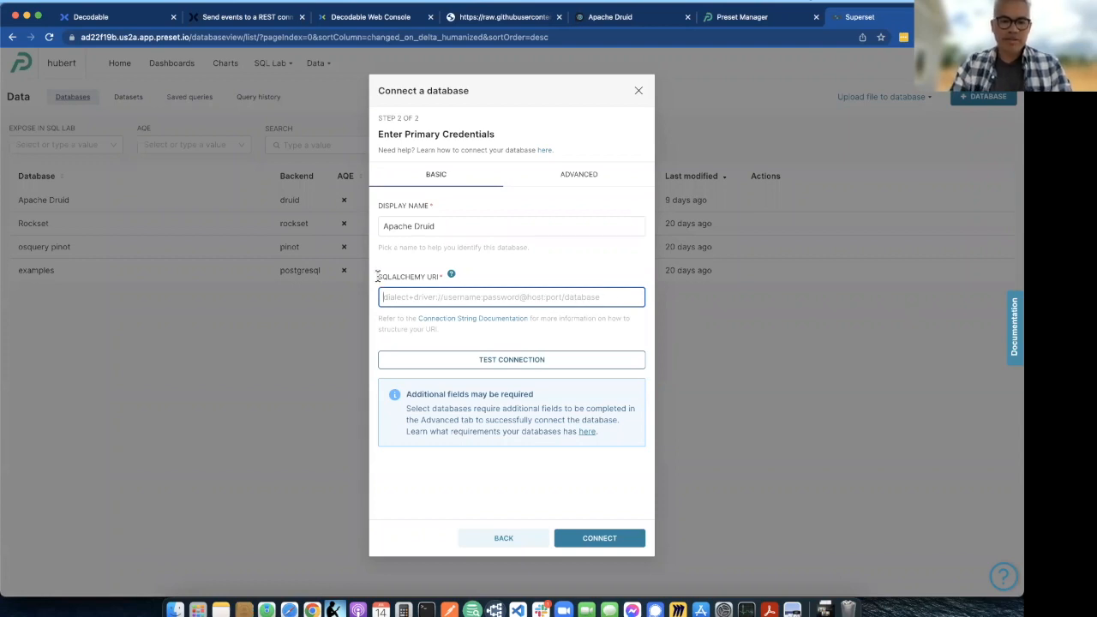
{"action": "double_click", "coordinate": [379, 277]}
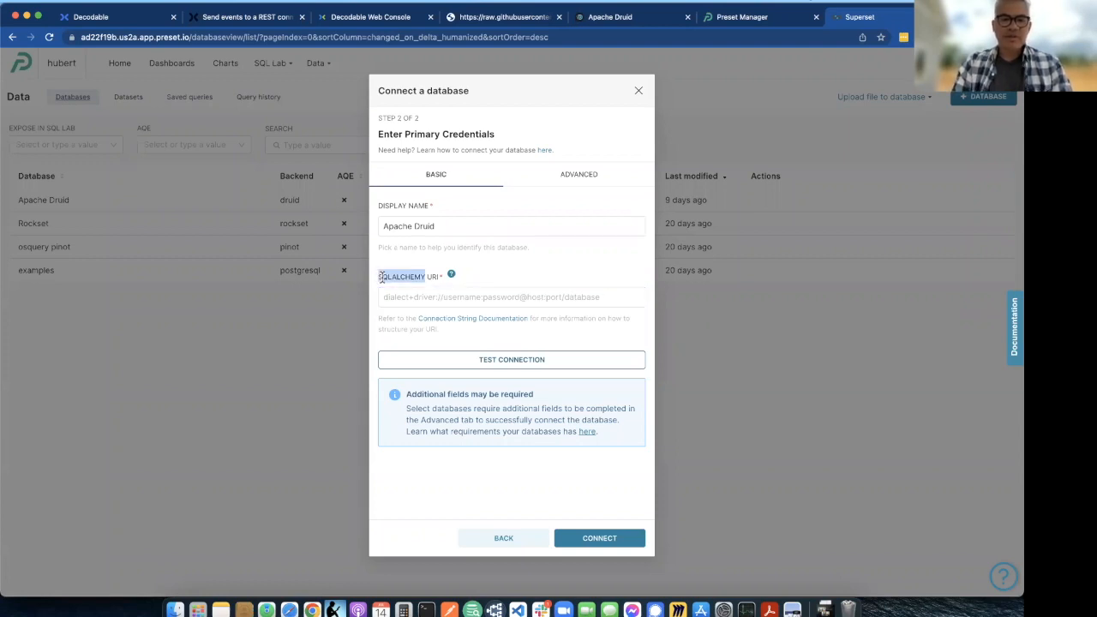
{"action": "left_click", "coordinate": [203, 359]}
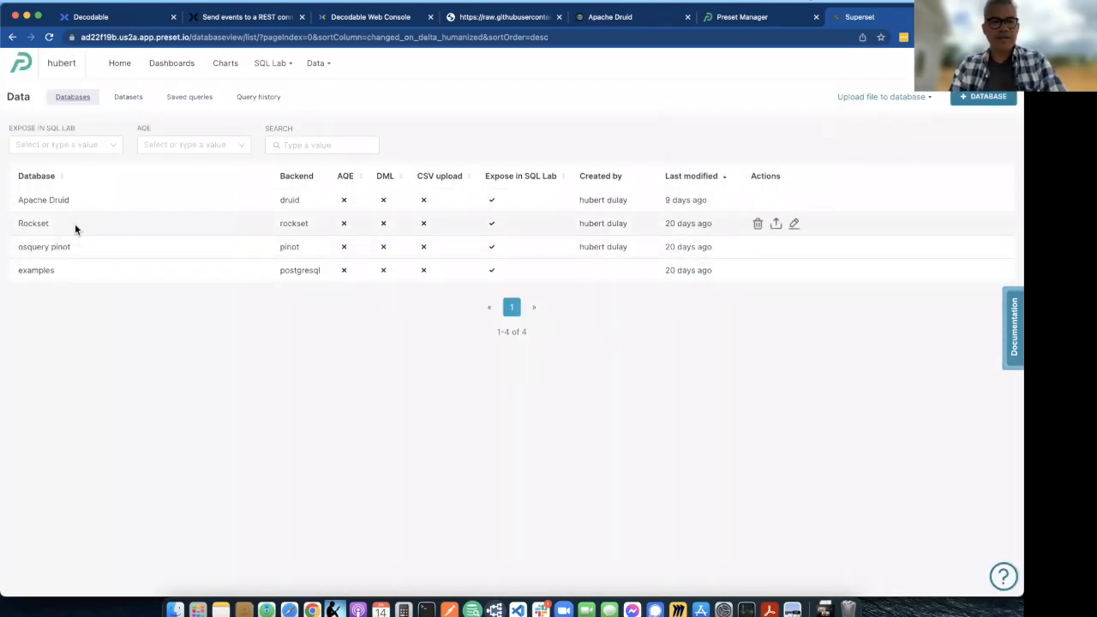
- Review the connection settings of the existing Apache Druid database and close them without changes
{"action": "left_click", "coordinate": [792, 200]}
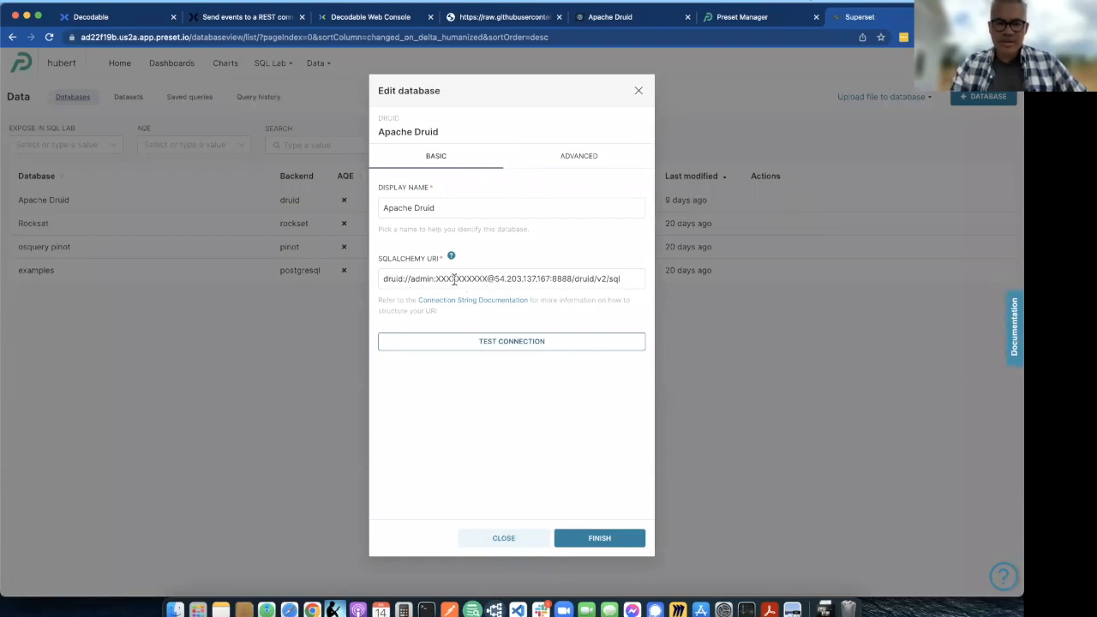
{"action": "left_click", "coordinate": [734, 299]}
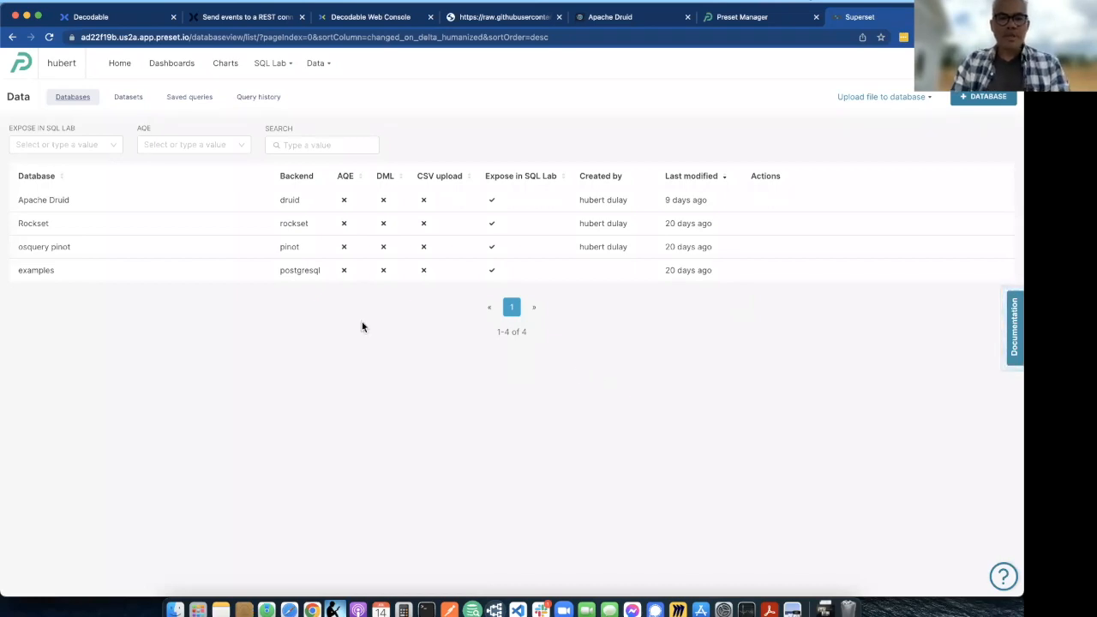
- In the datasets list, fill in a new dataset with database Apache Druid, schema druid and table covid, and cancel without adding it
{"action": "mouse_move", "coordinate": [315, 64]}
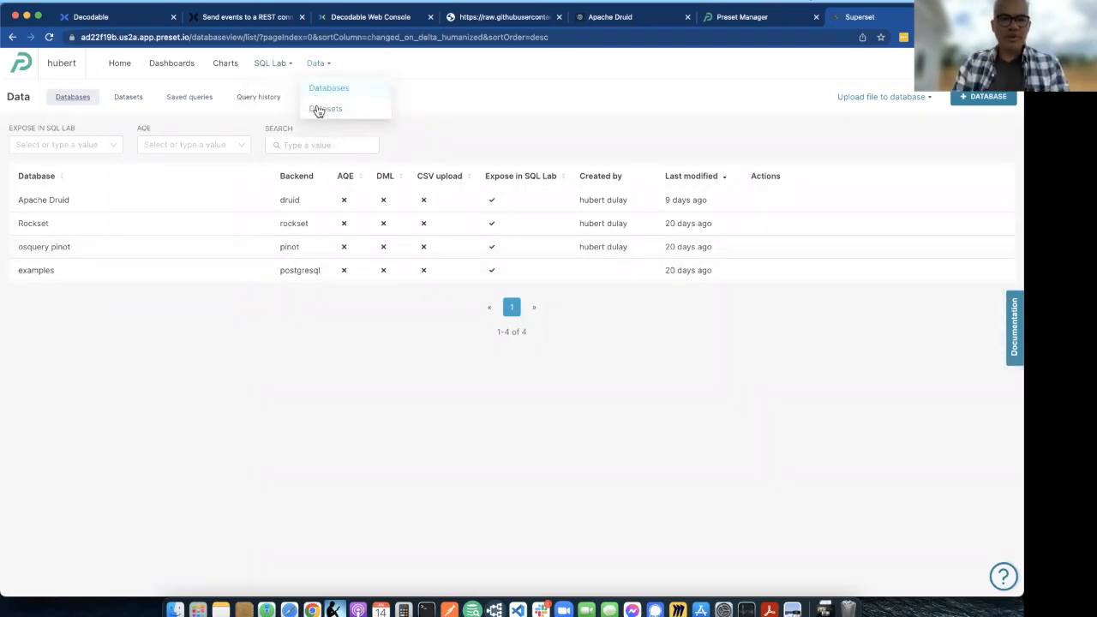
{"action": "left_click", "coordinate": [318, 109]}
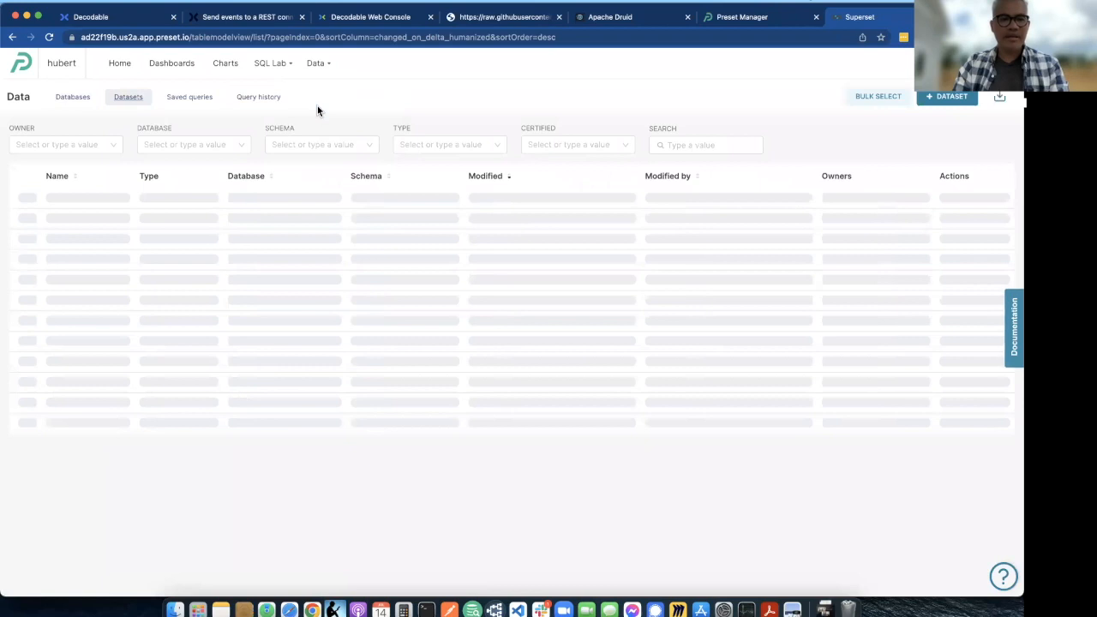
{"action": "left_click", "coordinate": [952, 103]}
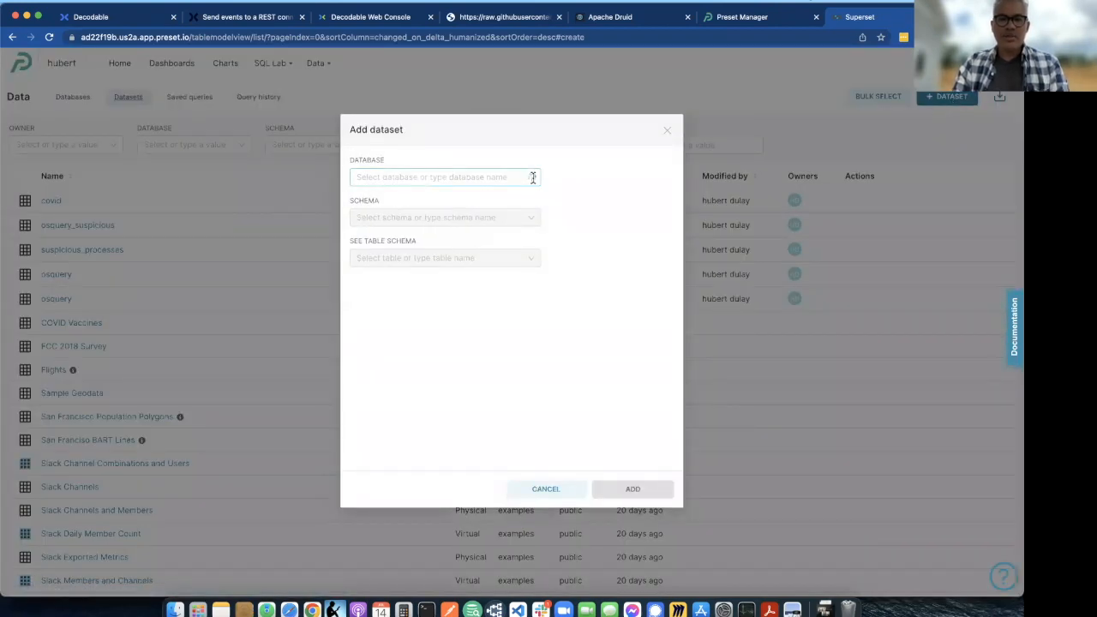
{"action": "left_click", "coordinate": [532, 178]}
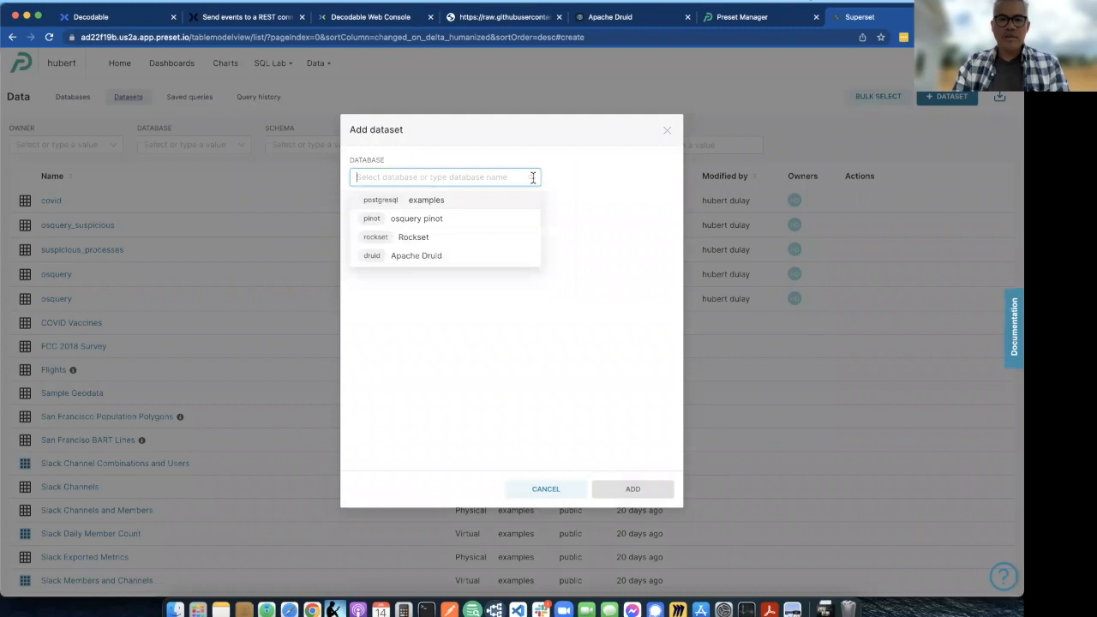
{"action": "left_click", "coordinate": [441, 256]}
{"action": "left_click", "coordinate": [532, 216]}
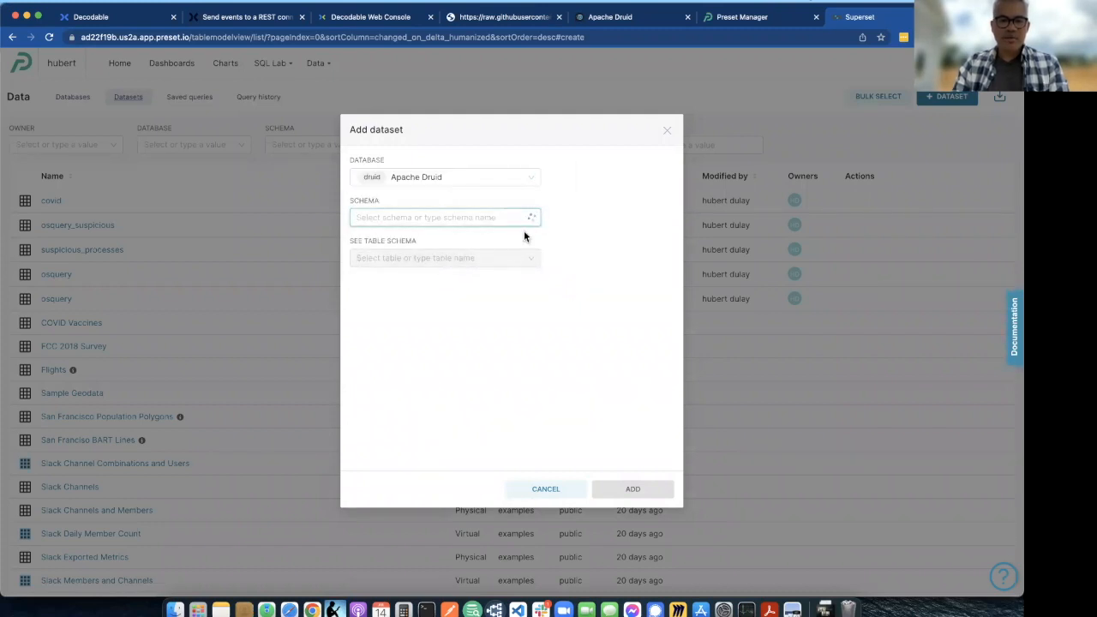
{"action": "left_click", "coordinate": [532, 218]}
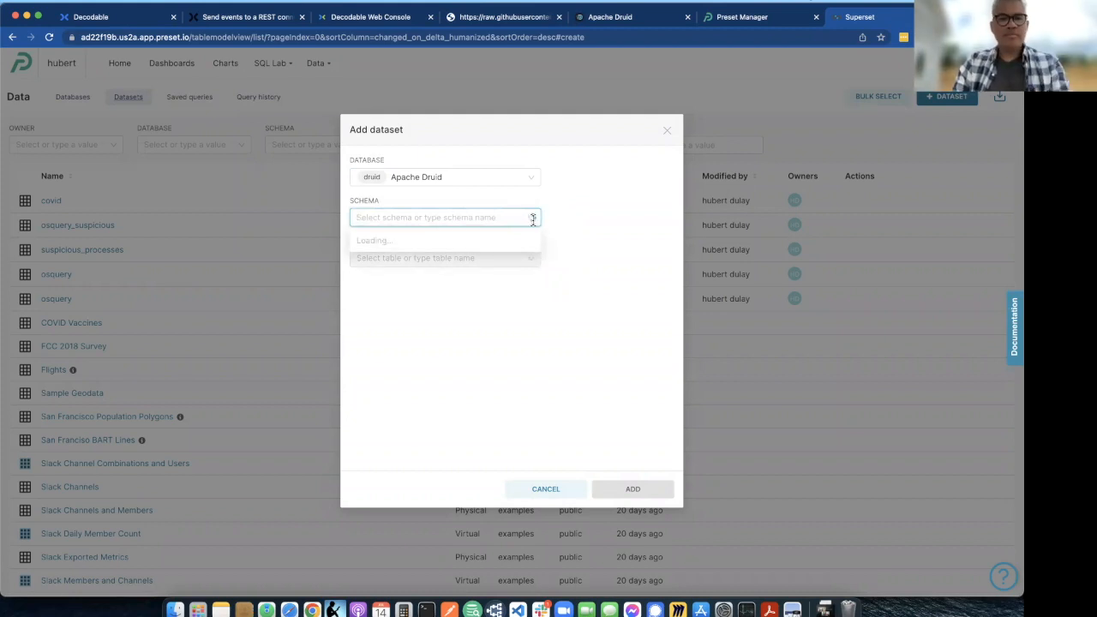
{"action": "left_click", "coordinate": [534, 215]}
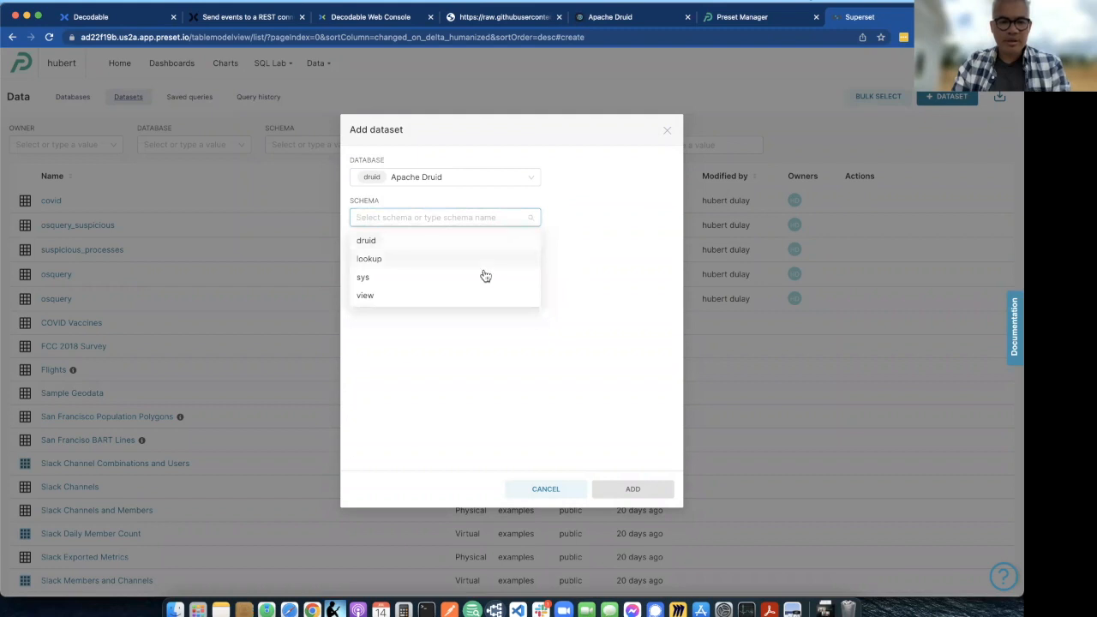
{"action": "left_click", "coordinate": [482, 245]}
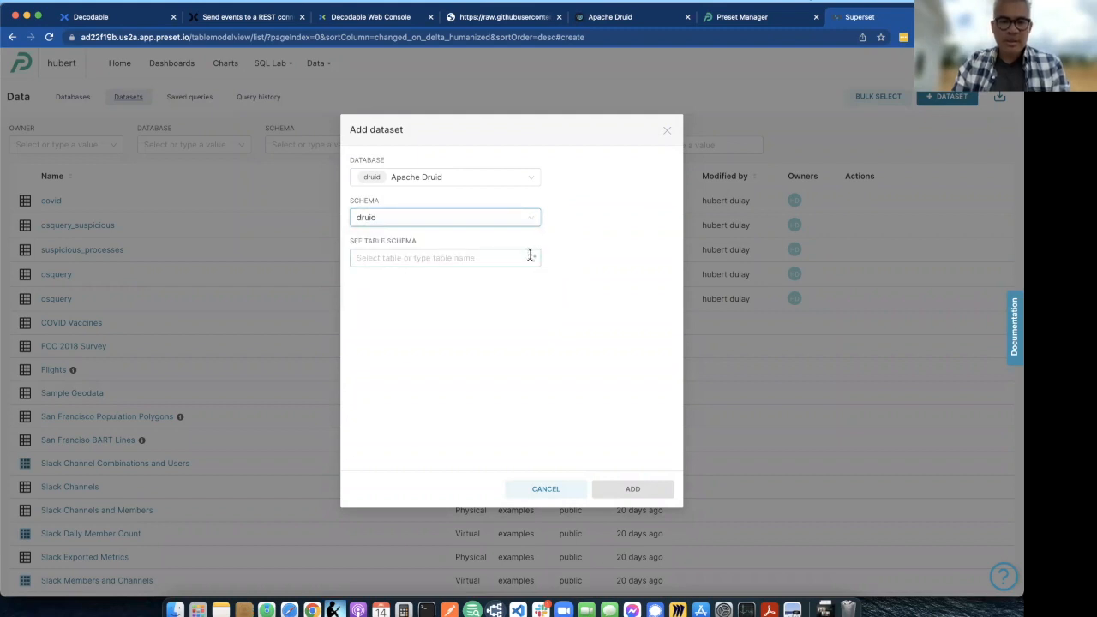
{"action": "left_click", "coordinate": [531, 257]}
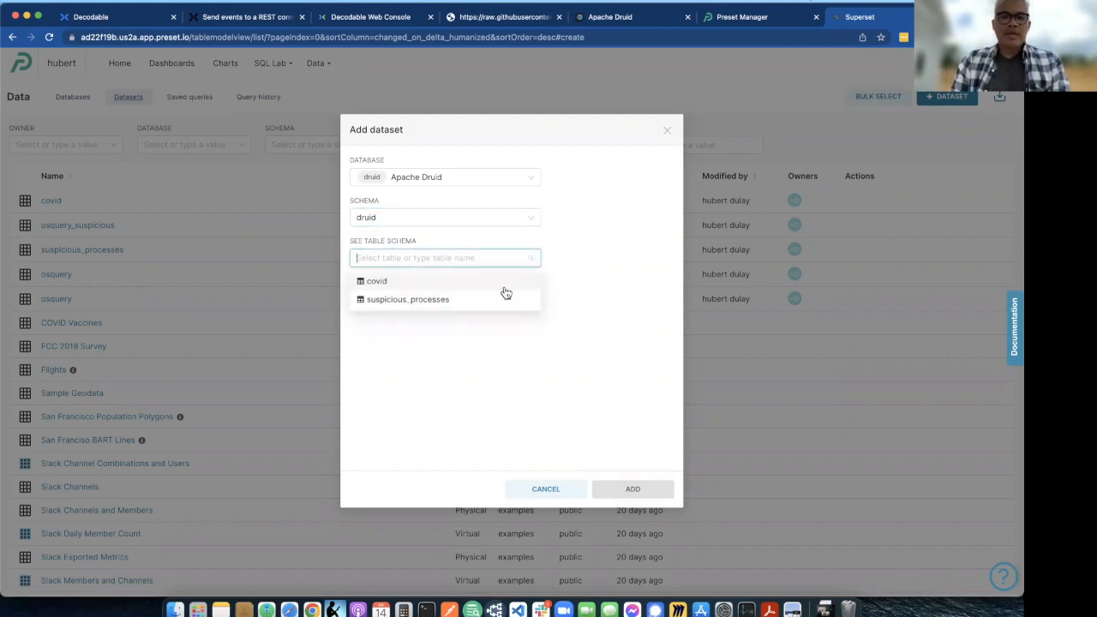
{"action": "left_click", "coordinate": [505, 287]}
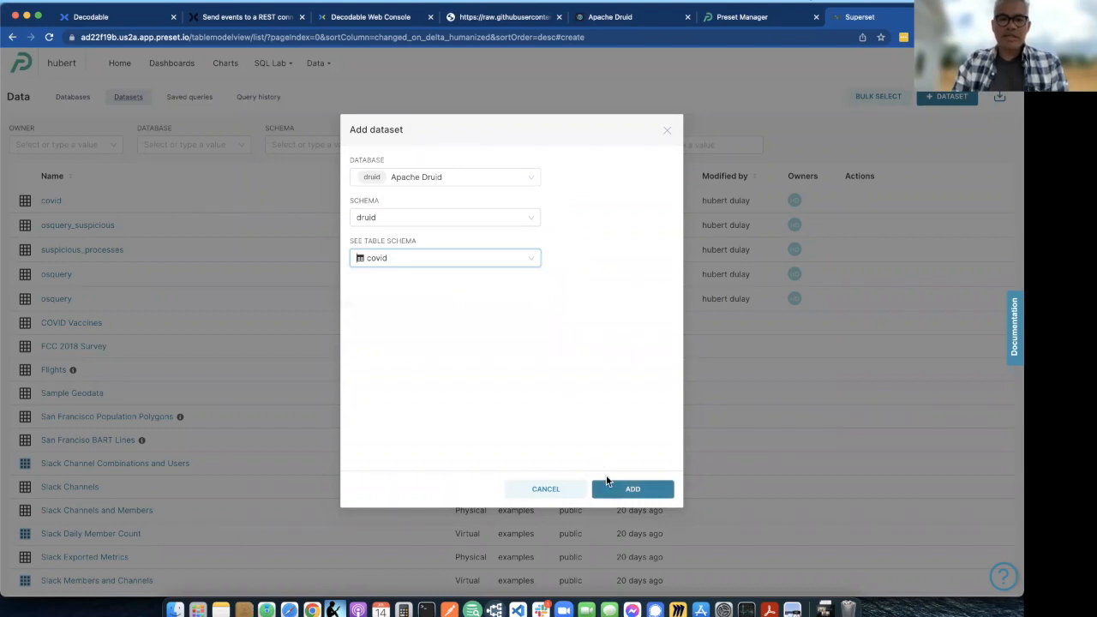
{"action": "left_click", "coordinate": [563, 494]}
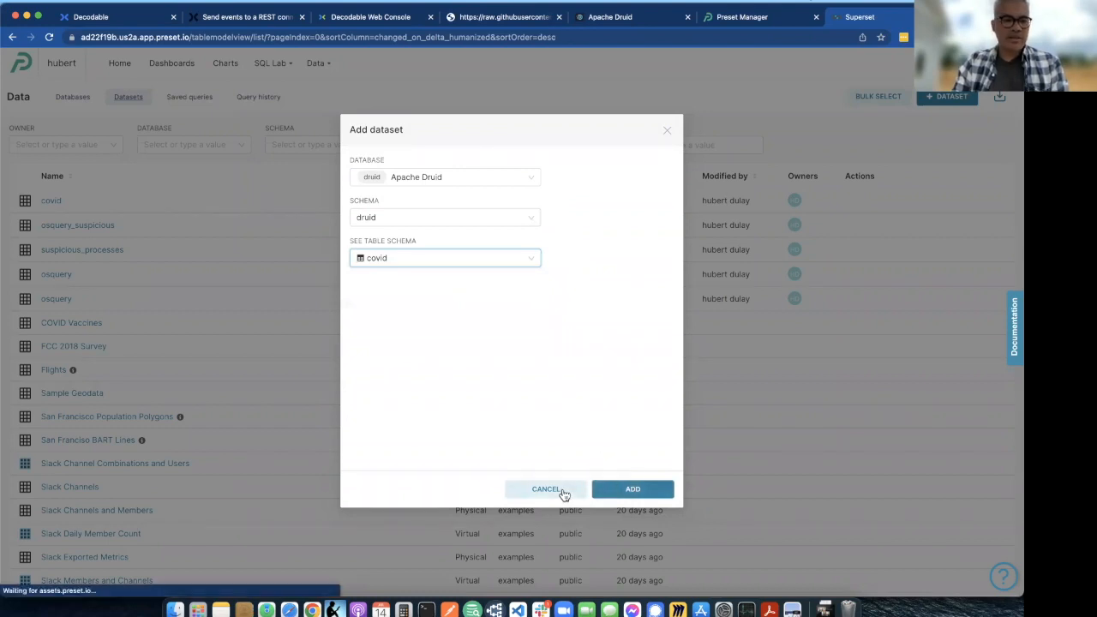
- Open the existing covid dataset's edit settings and review its metrics, columns and calculated columns
{"action": "left_click", "coordinate": [52, 203]}
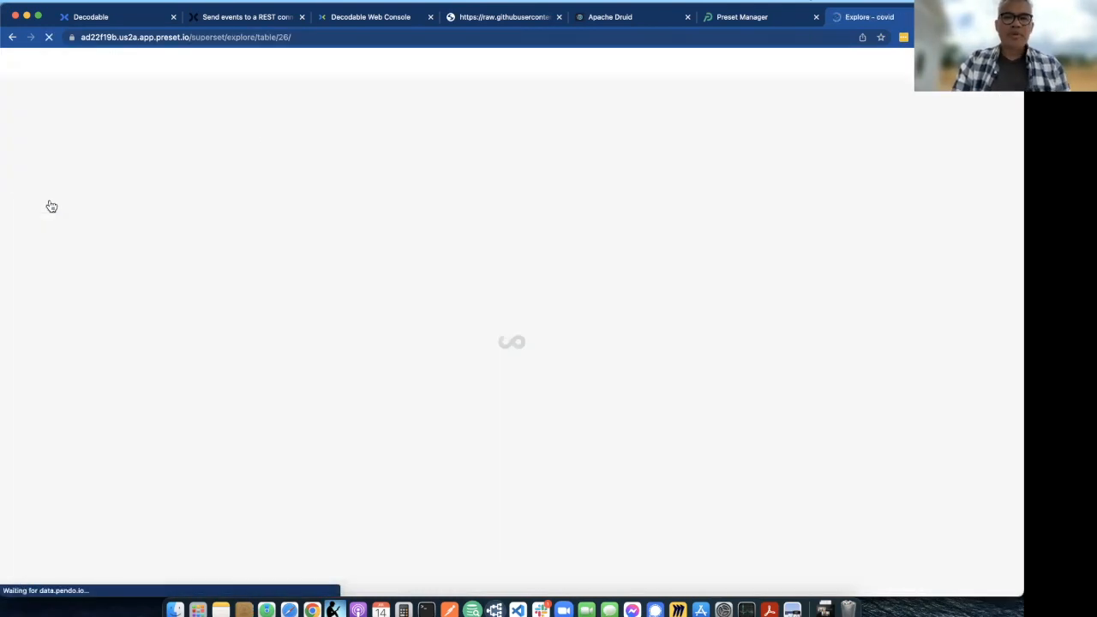
{"action": "left_click", "coordinate": [12, 38]}
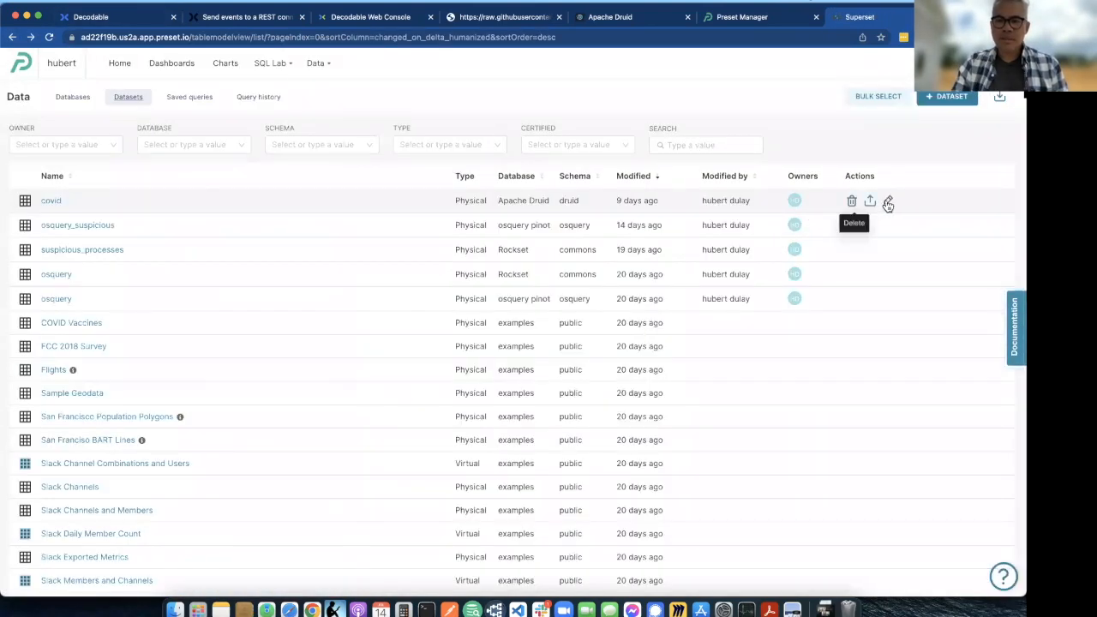
{"action": "left_click", "coordinate": [887, 201]}
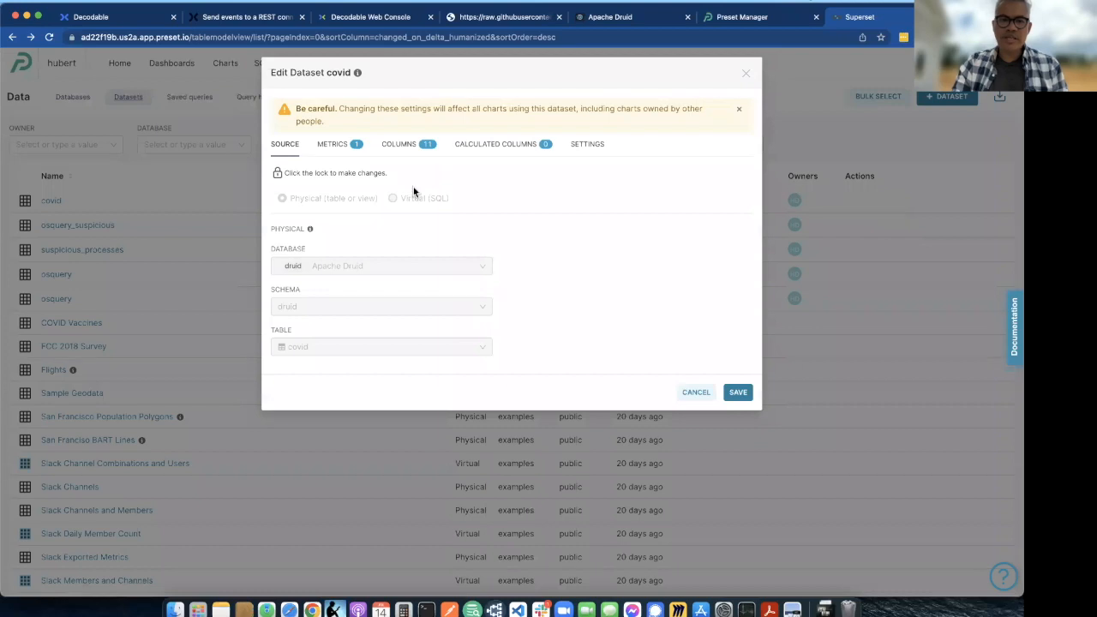
{"action": "left_click", "coordinate": [335, 146]}
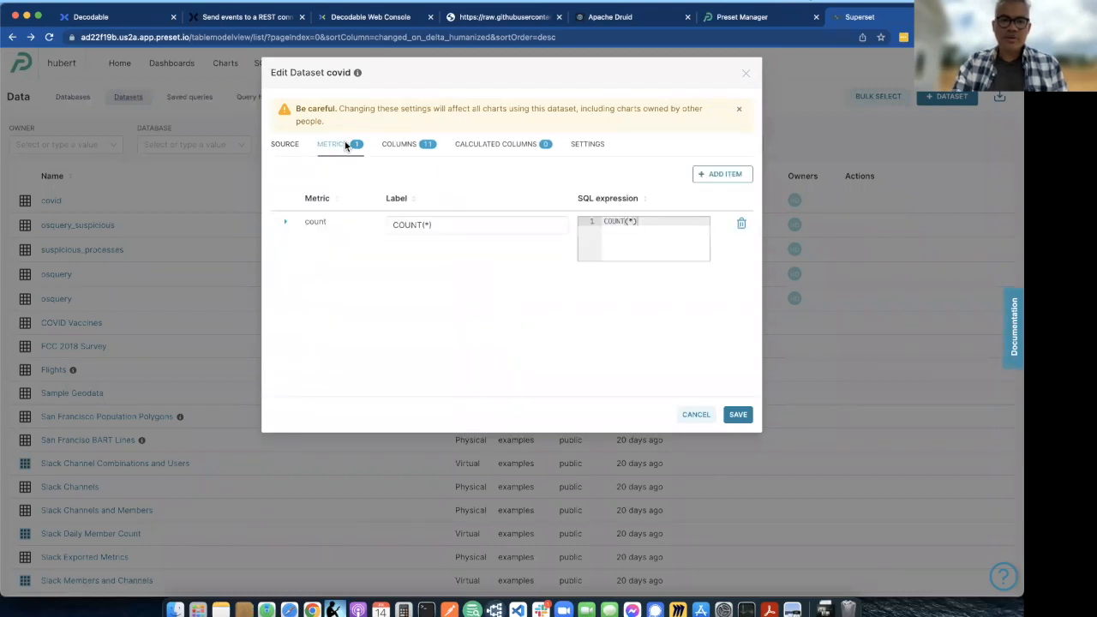
{"action": "left_click", "coordinate": [391, 145]}
{"action": "left_click", "coordinate": [504, 145]}
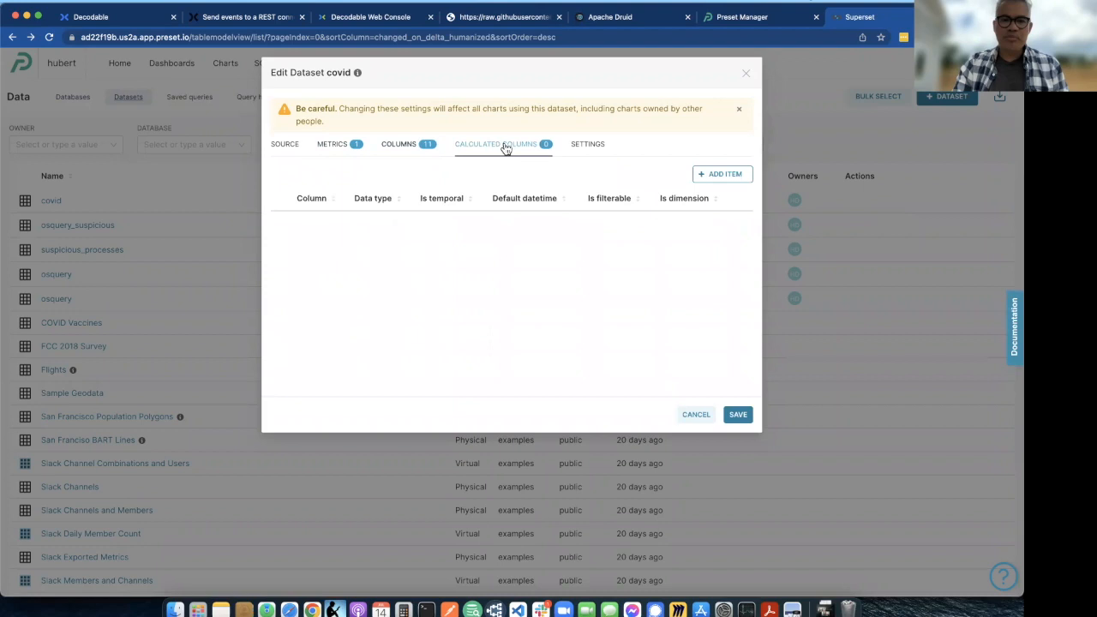
{"action": "left_click", "coordinate": [400, 146]}
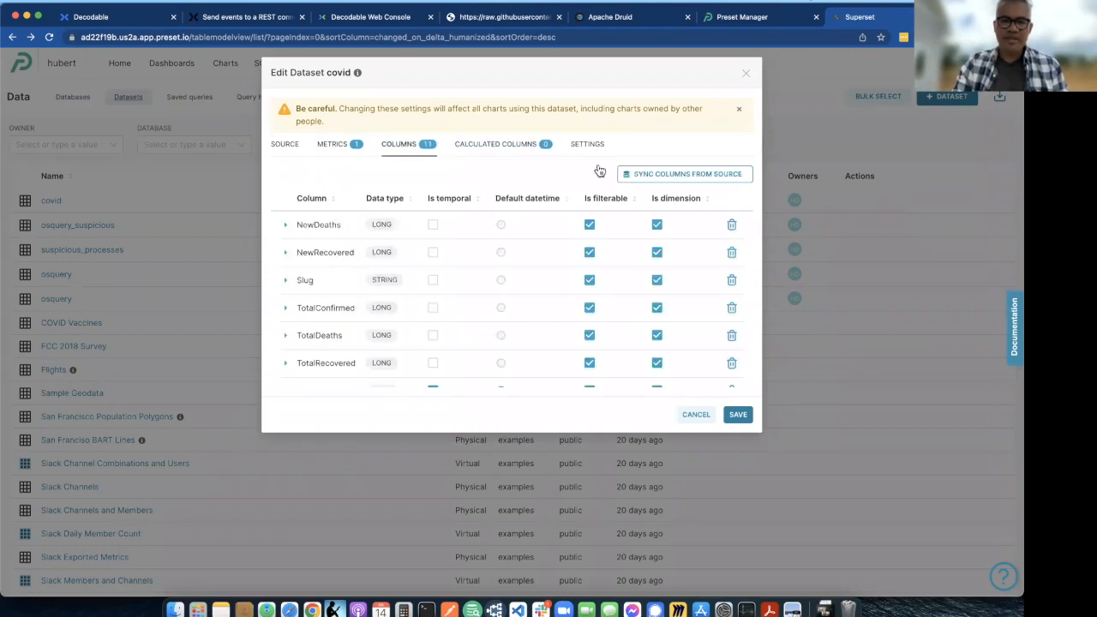
{"action": "left_click", "coordinate": [497, 145]}
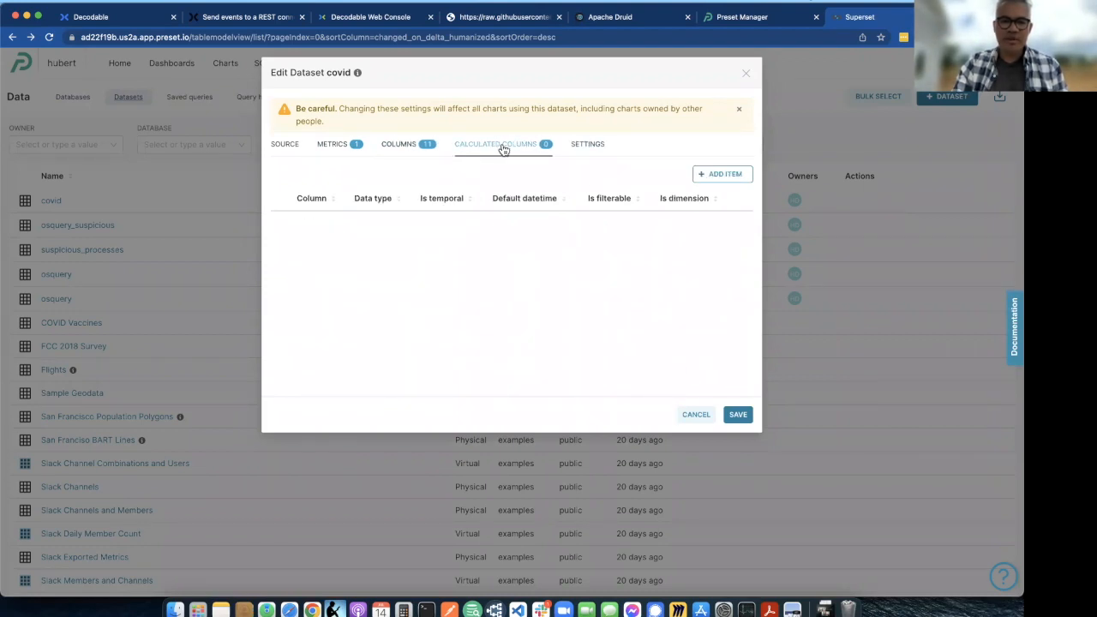
- Close the covid dataset settings without saving and open the Covid Infection Rates dashboard
{"action": "left_click", "coordinate": [696, 417]}
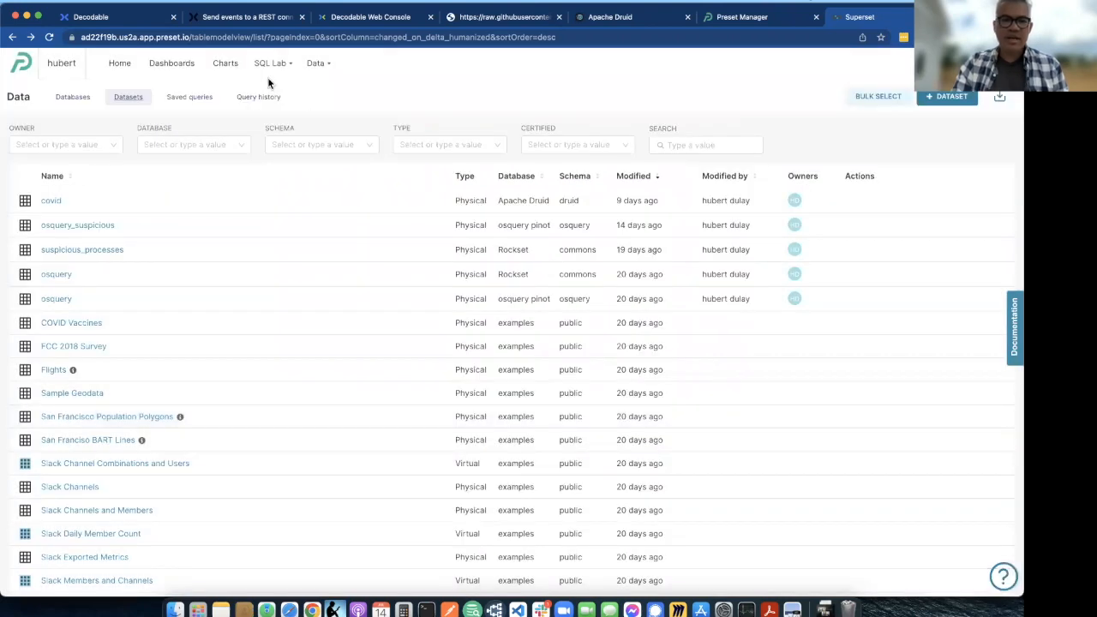
{"action": "mouse_move", "coordinate": [274, 69]}
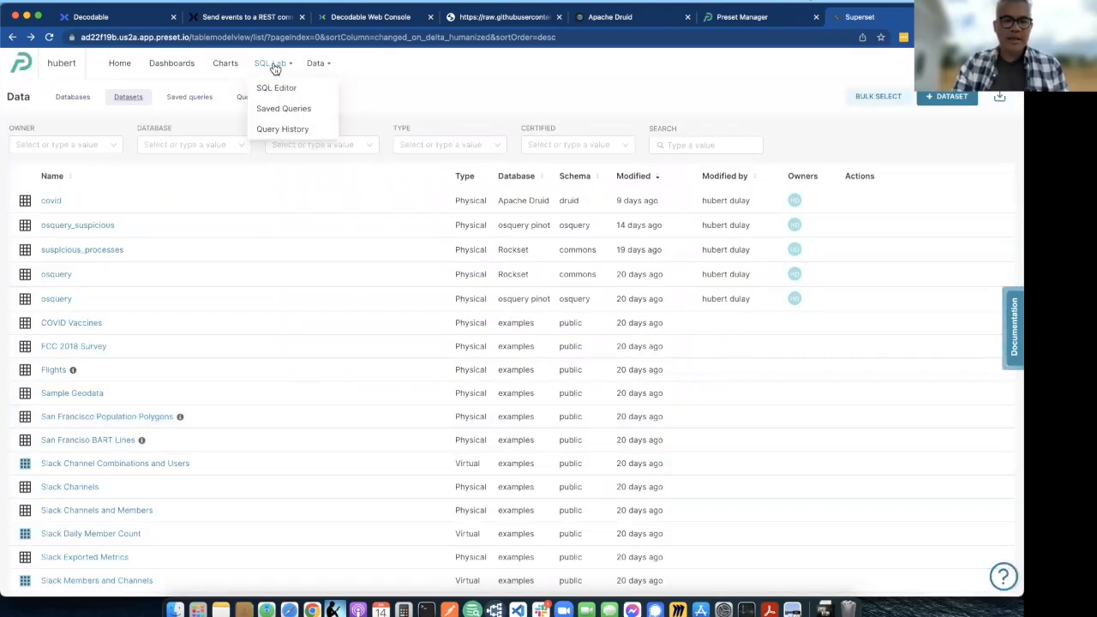
{"action": "left_click", "coordinate": [168, 65]}
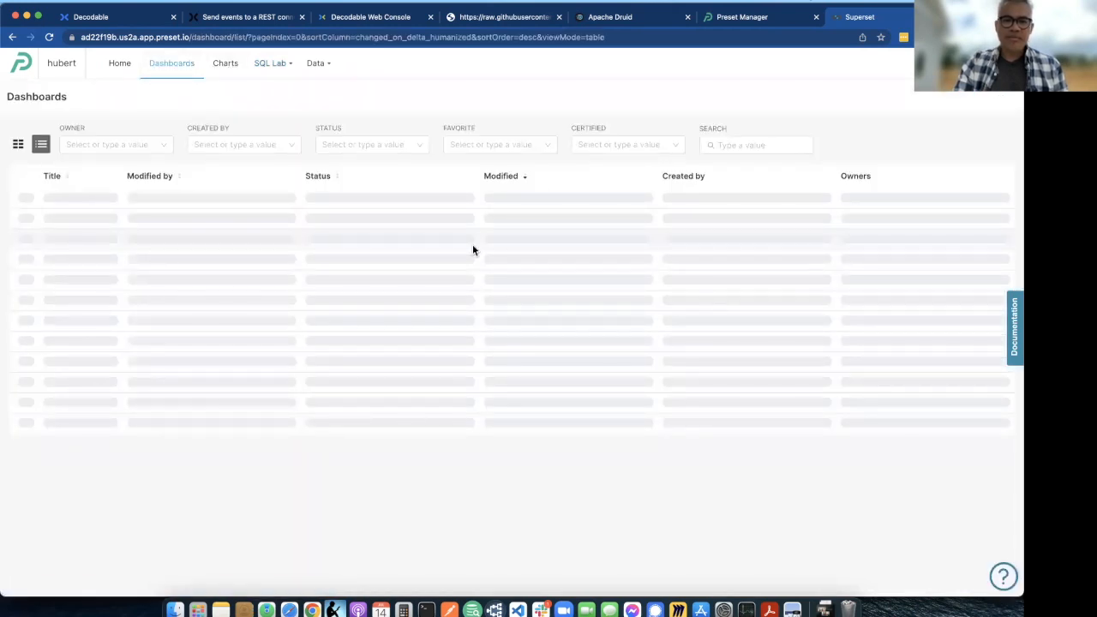
{"action": "left_click", "coordinate": [106, 201]}
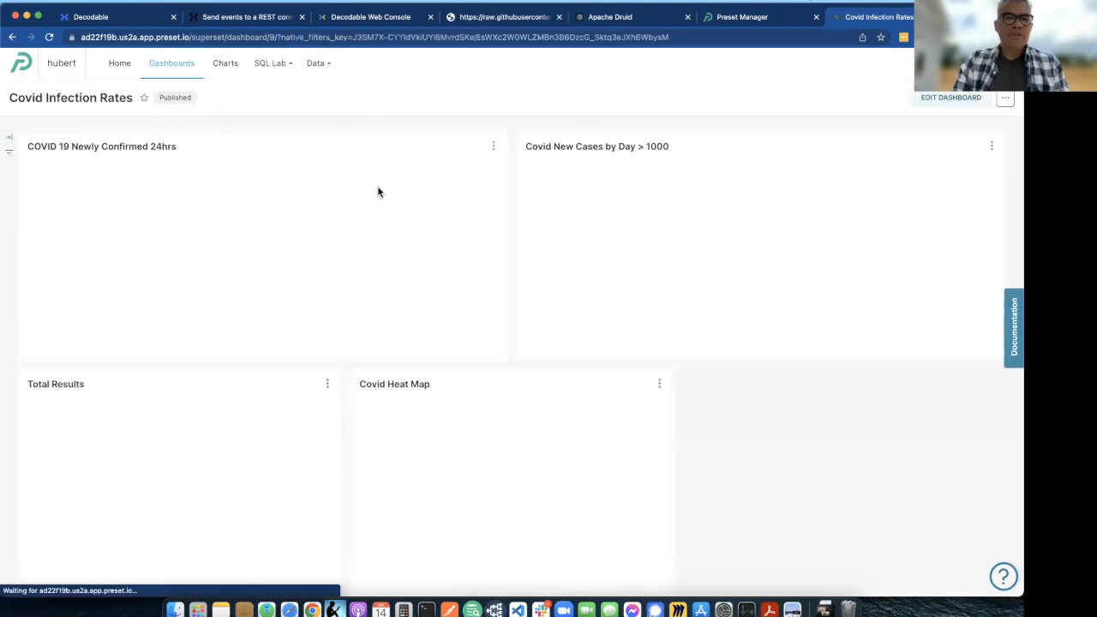
- Open the COVID 19 Newly Confirmed 24hrs chart for editing and inspect the custom SQL of its __time filter
{"action": "left_click", "coordinate": [493, 147]}
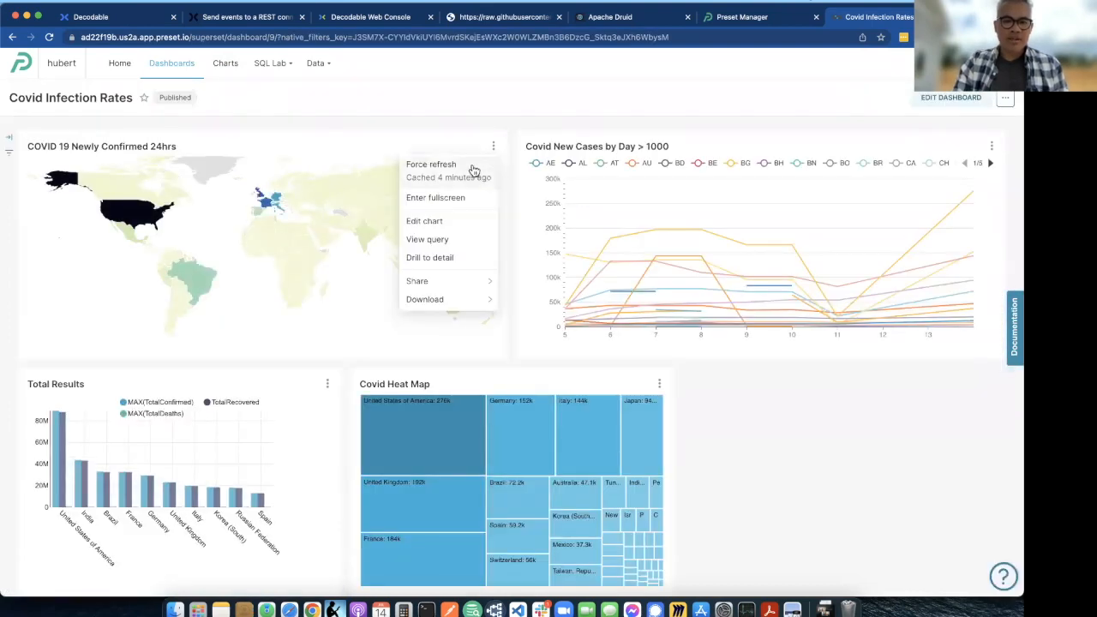
{"action": "left_click", "coordinate": [451, 220]}
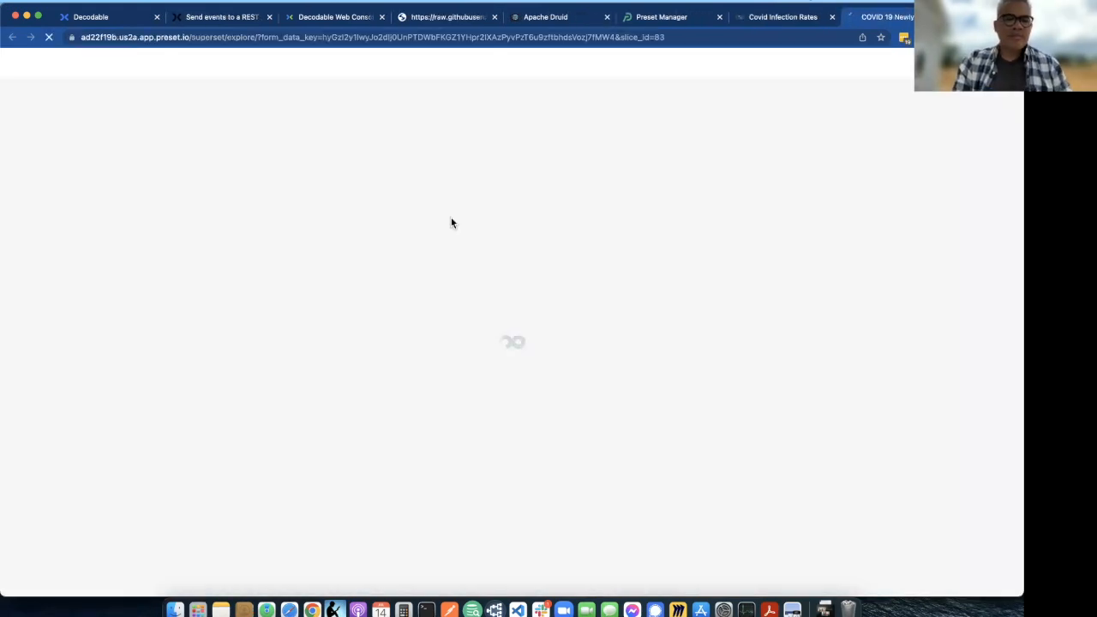
{"action": "scroll", "coordinate": [331, 323], "scroll_direction": "down", "scroll_amount": 3}
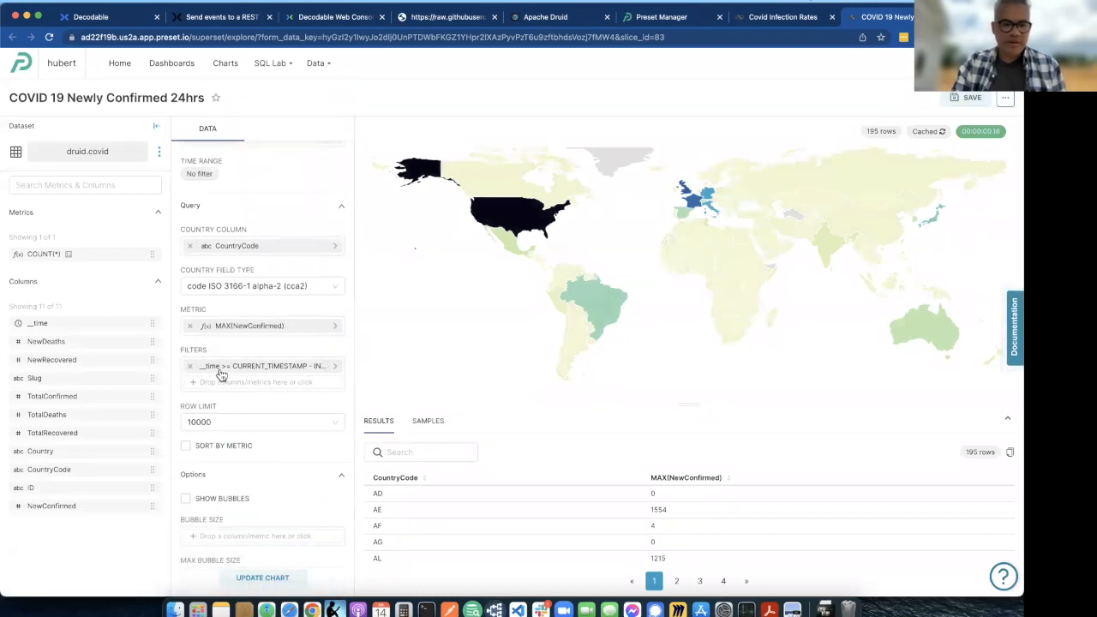
{"action": "left_click", "coordinate": [312, 374]}
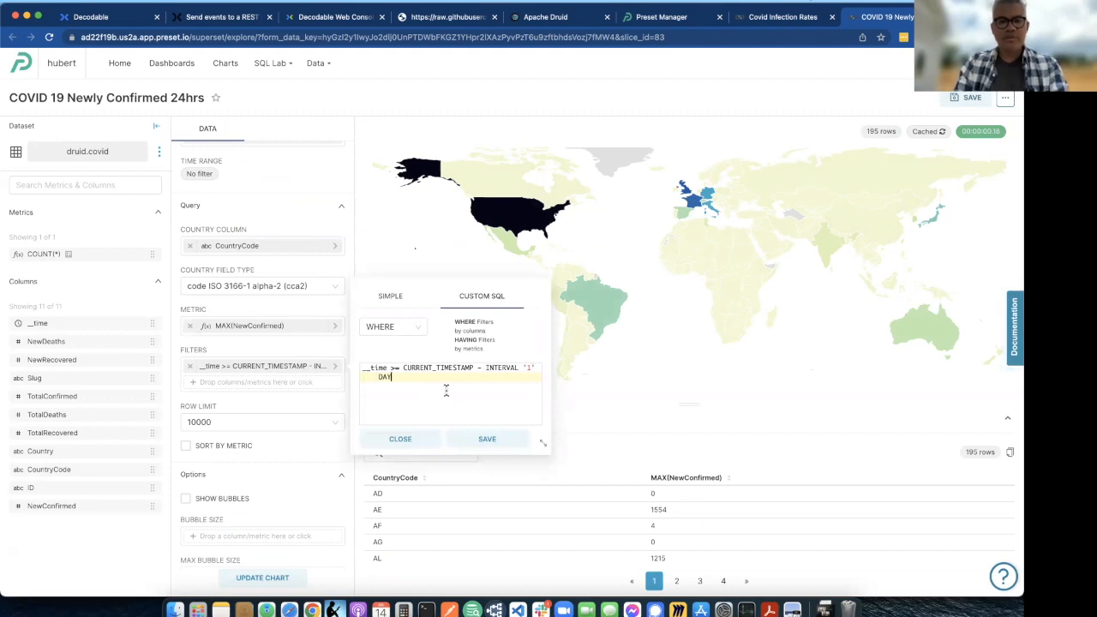
{"action": "left_click_drag", "start_coordinate": [445, 389], "coordinate": [353, 367]}
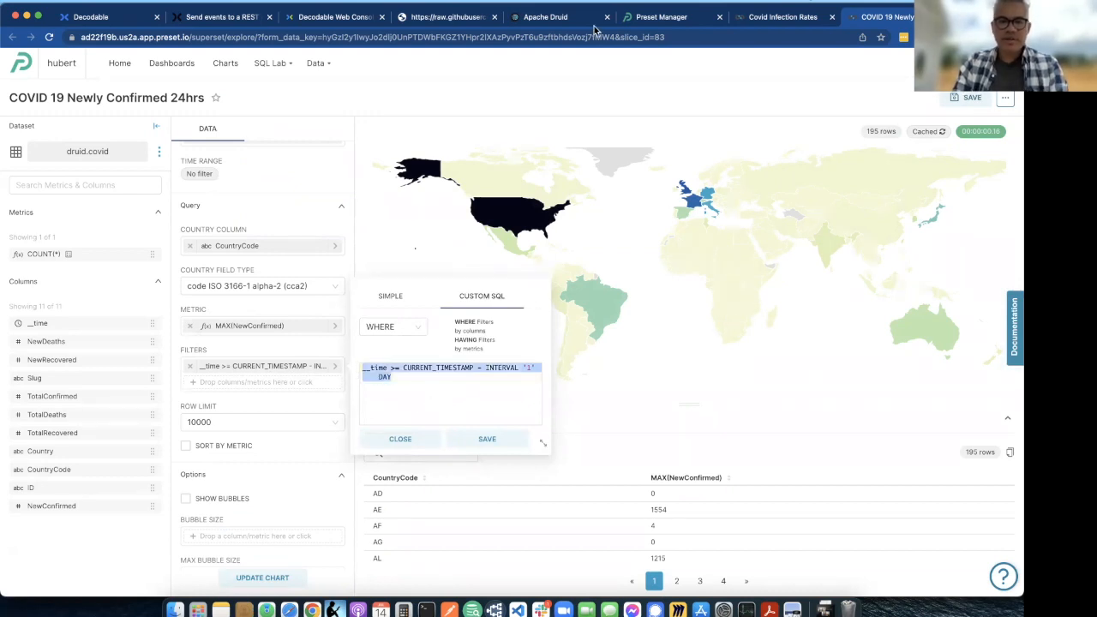
- Compare the chart's custom SQL time filter with the WHERE clause of the covid query in the Apache Druid console
{"action": "left_click", "coordinate": [543, 14]}
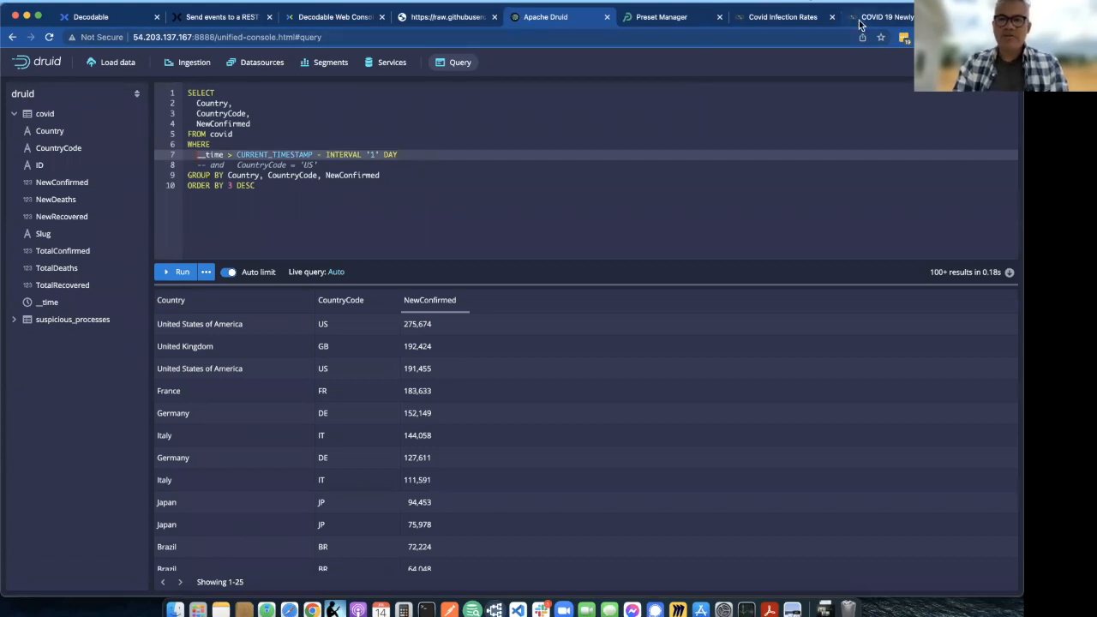
{"action": "left_click", "coordinate": [770, 20]}
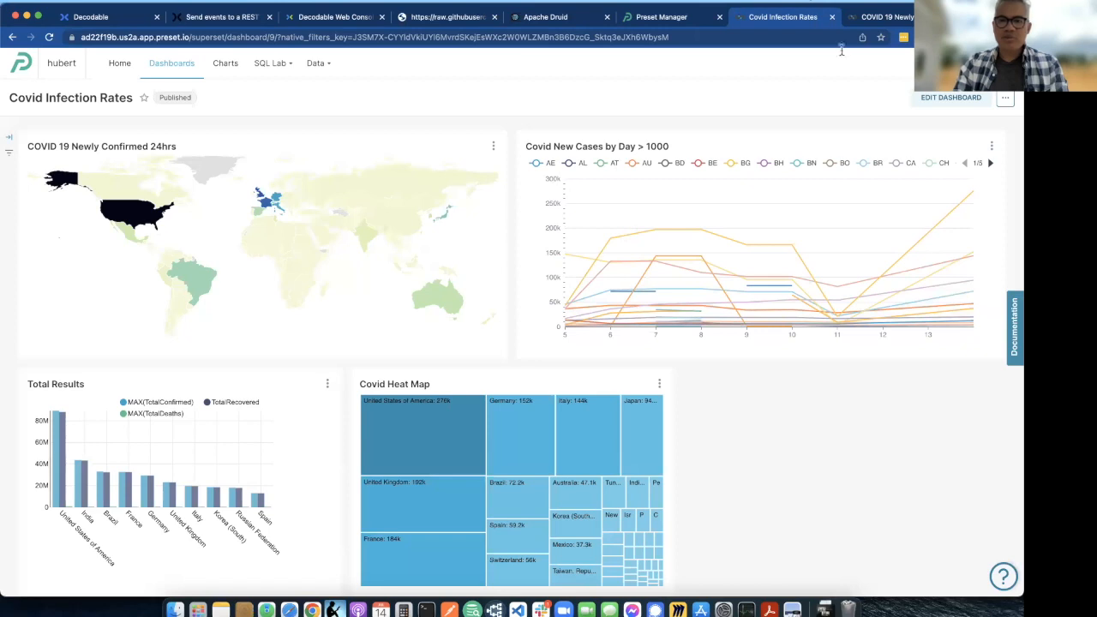
{"action": "left_click", "coordinate": [870, 18]}
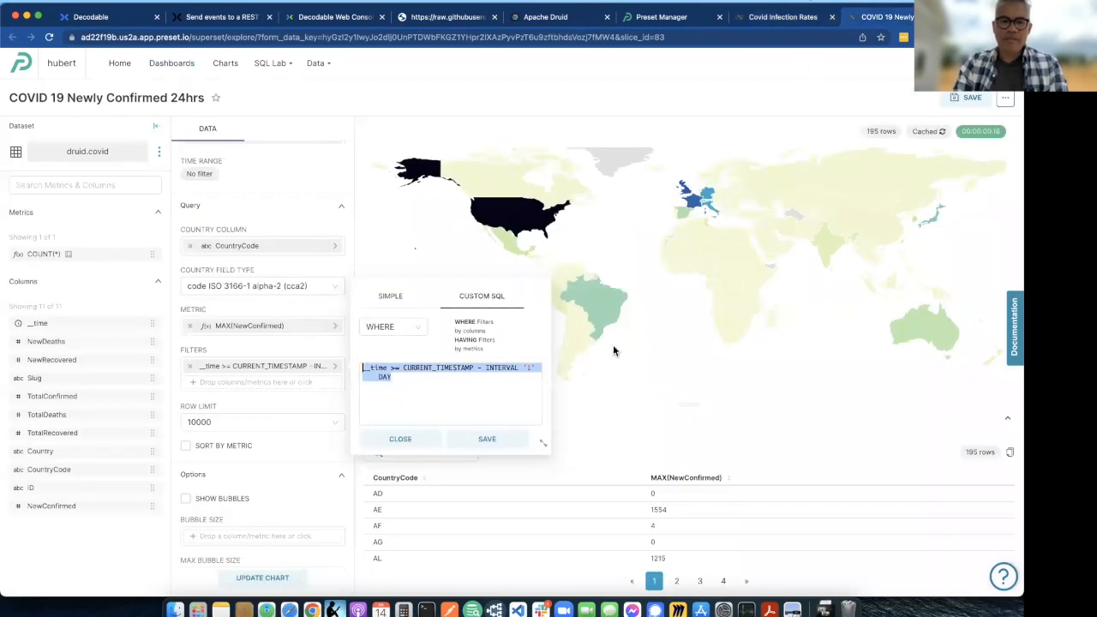
{"action": "left_click", "coordinate": [469, 389]}
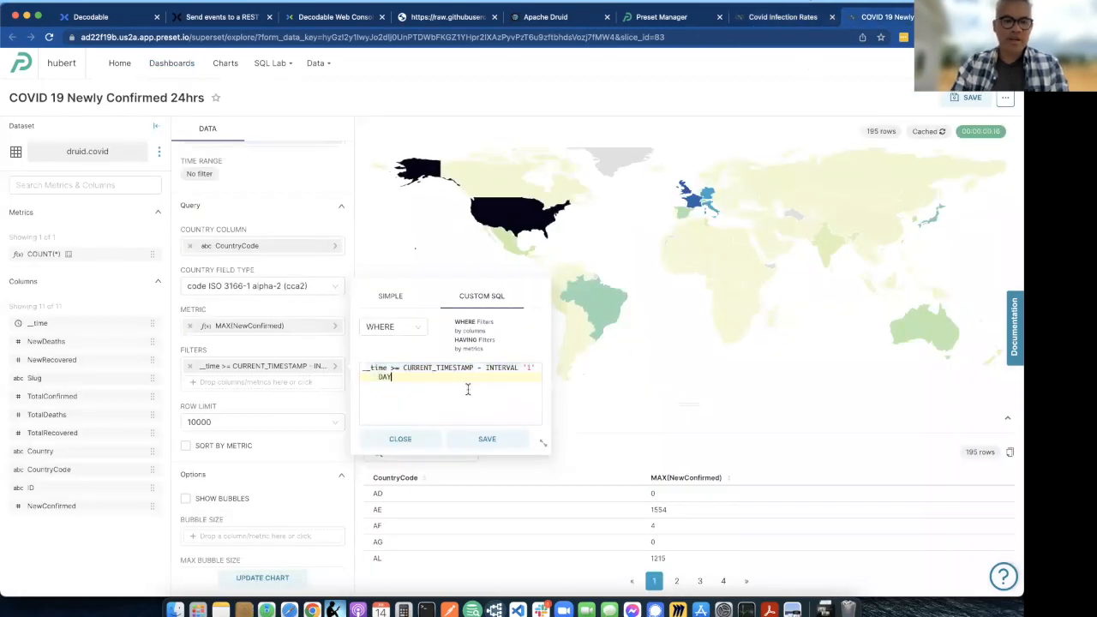
- Review the world map chart's time, query and bubble settings and clear its row limit
{"action": "left_click", "coordinate": [276, 211]}
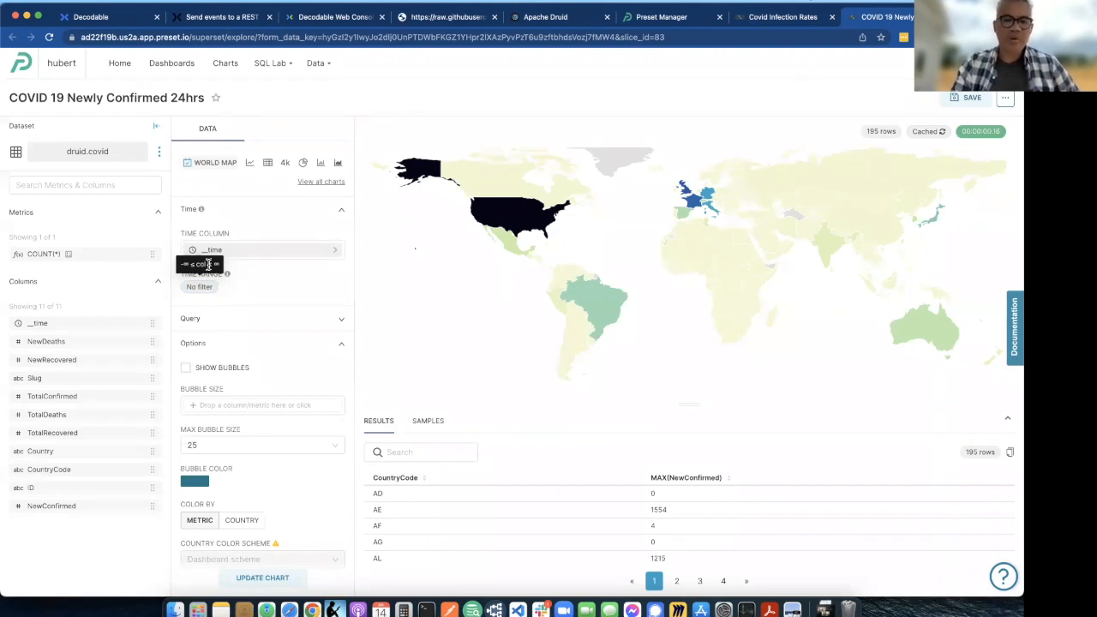
{"action": "scroll", "coordinate": [323, 299], "scroll_direction": "down", "scroll_amount": 1}
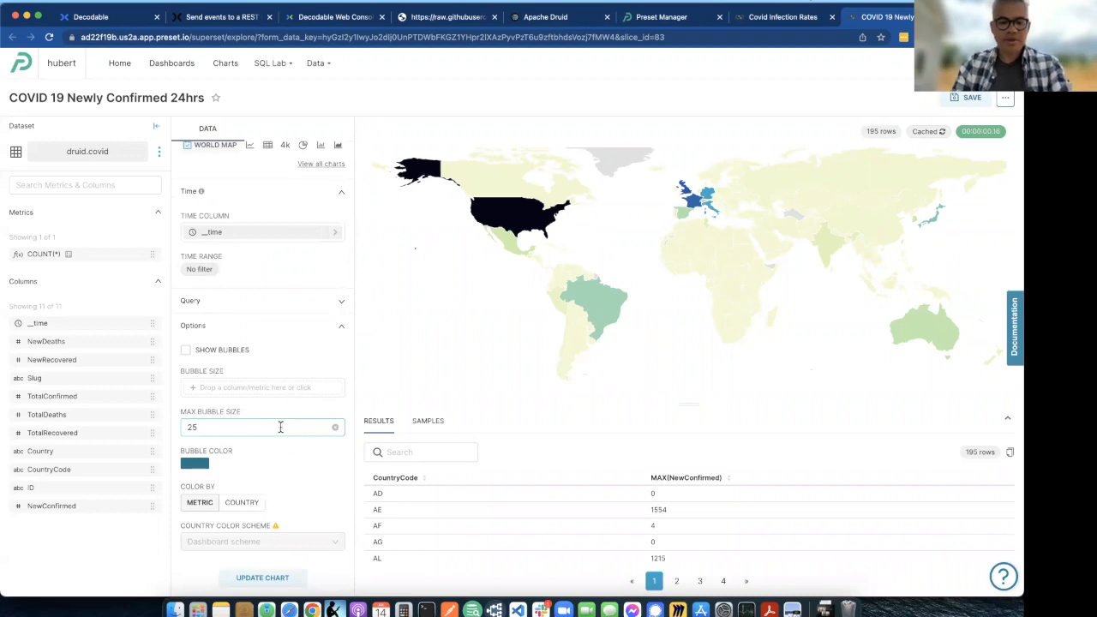
{"action": "key", "text": "super+r"}
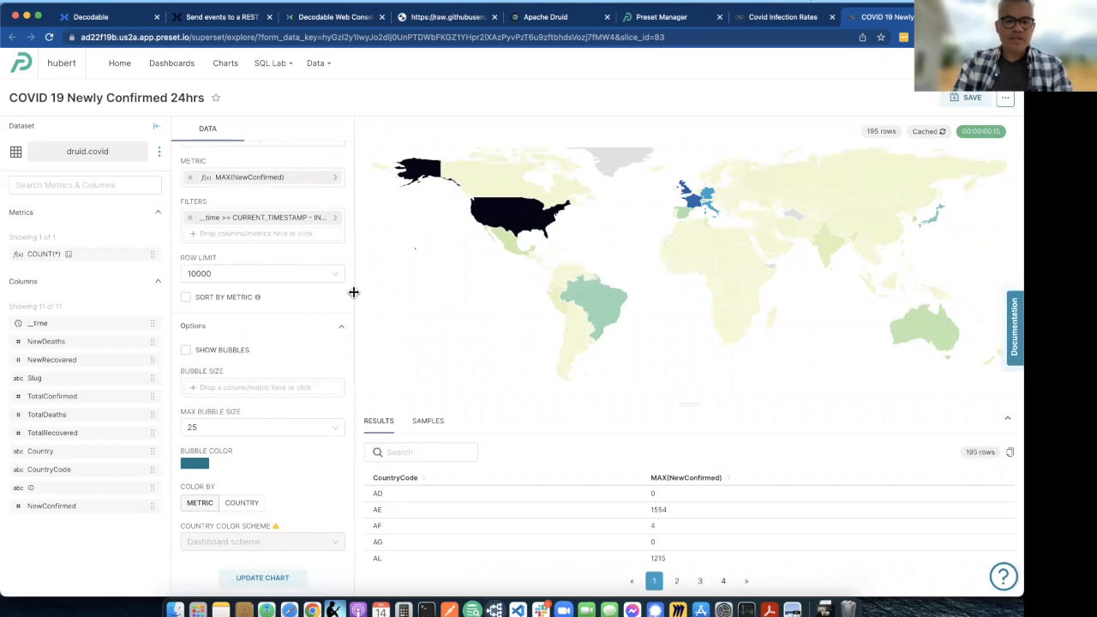
{"action": "scroll", "coordinate": [309, 304], "scroll_direction": "up", "scroll_amount": 1}
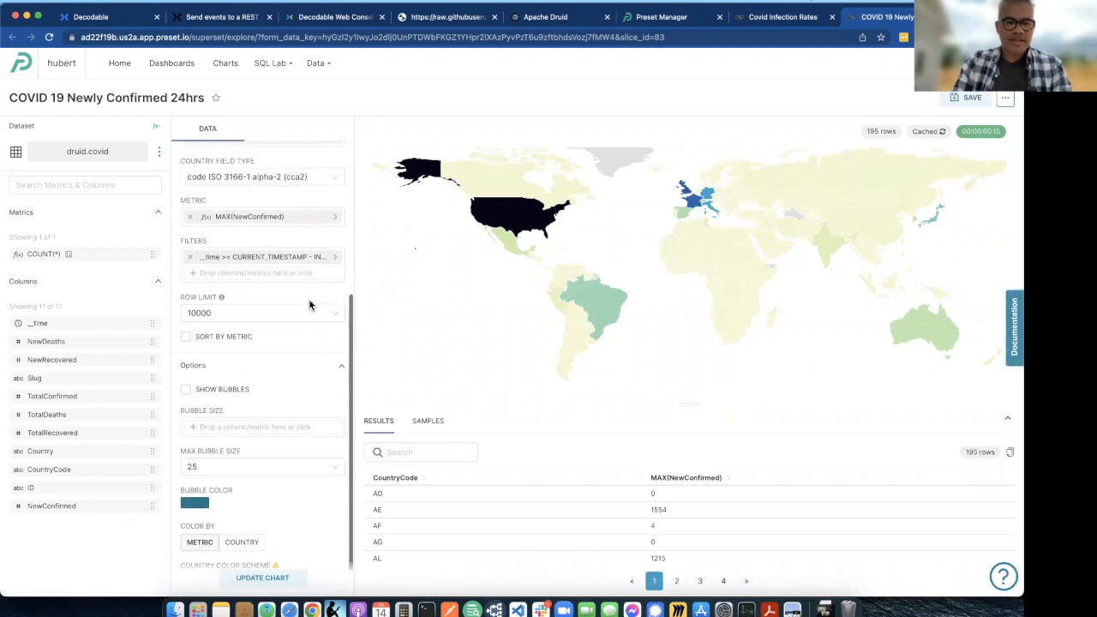
{"action": "left_click", "coordinate": [335, 314]}
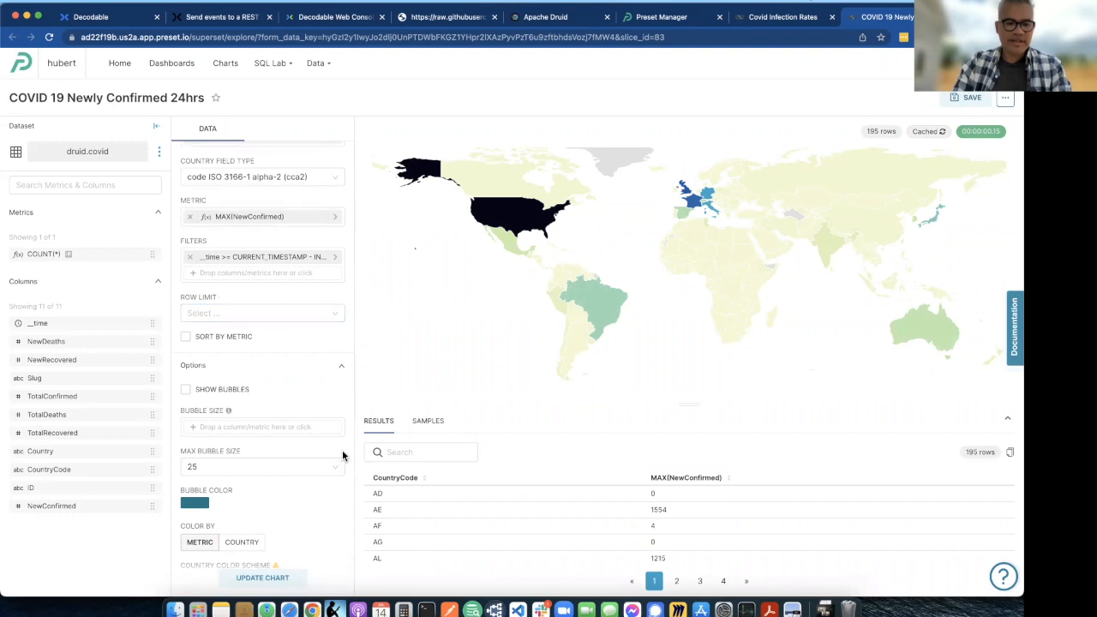
- Examine the chart's visualization and query settings, including the country field type choices, keeping code ISO 3166-1 alpha-2 (cca2)
{"action": "scroll", "coordinate": [301, 392], "scroll_direction": "up", "scroll_amount": 6}
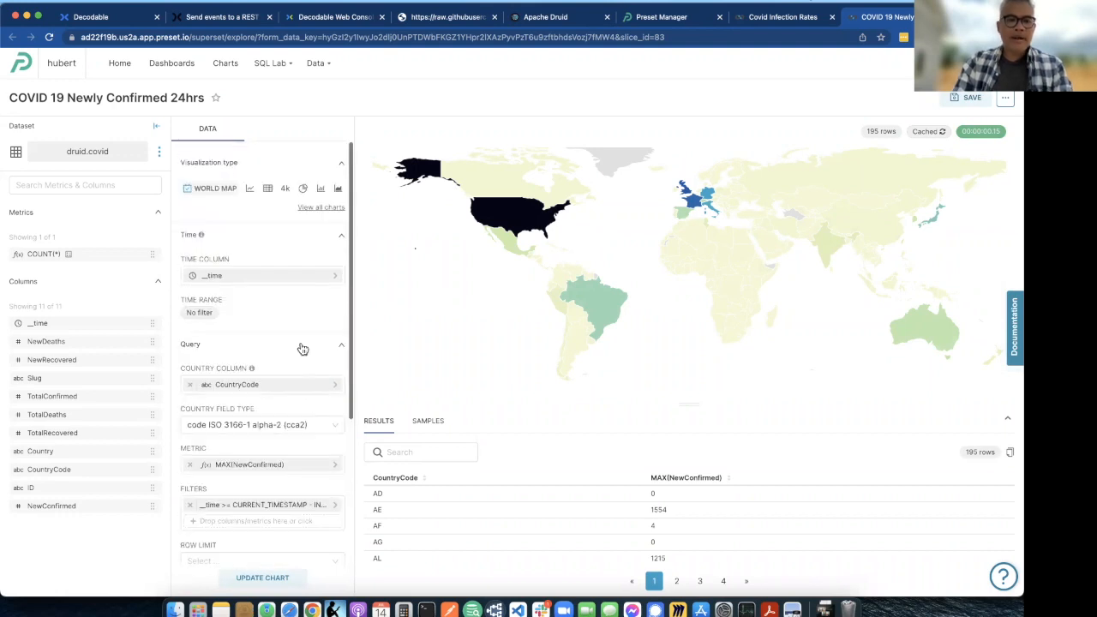
{"action": "scroll", "coordinate": [300, 343], "scroll_direction": "down", "scroll_amount": 3}
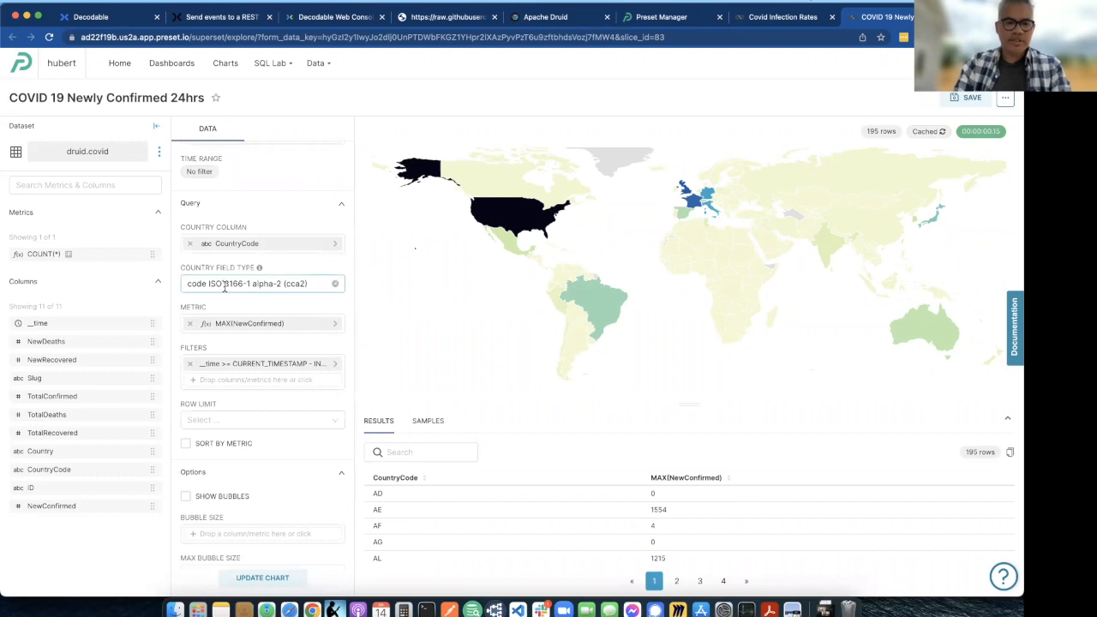
{"action": "left_click", "coordinate": [314, 286]}
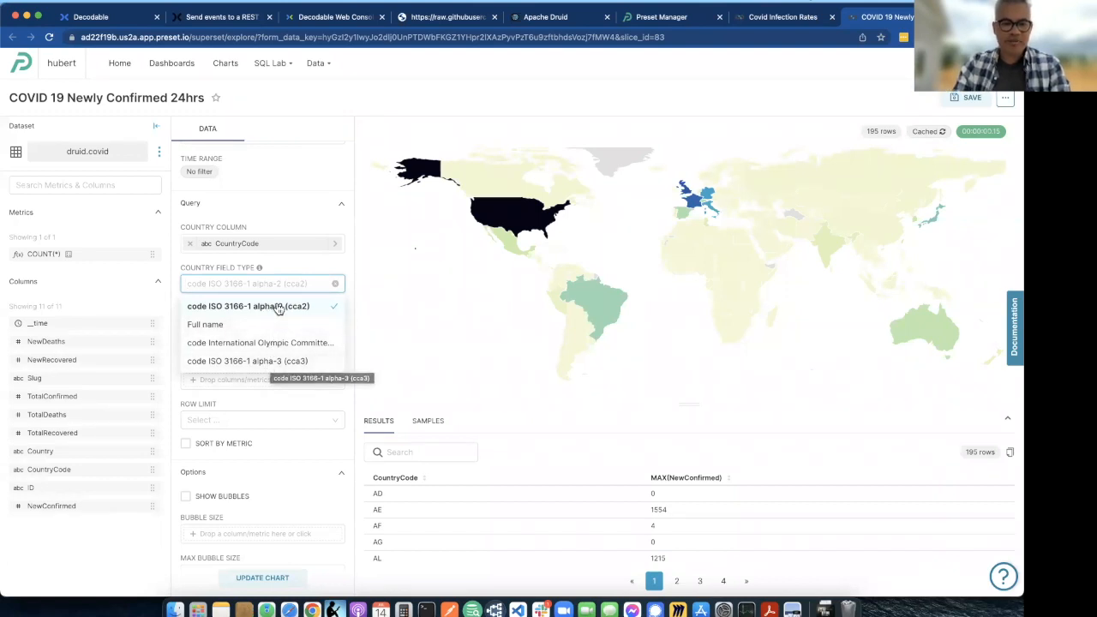
{"action": "left_click", "coordinate": [307, 180]}
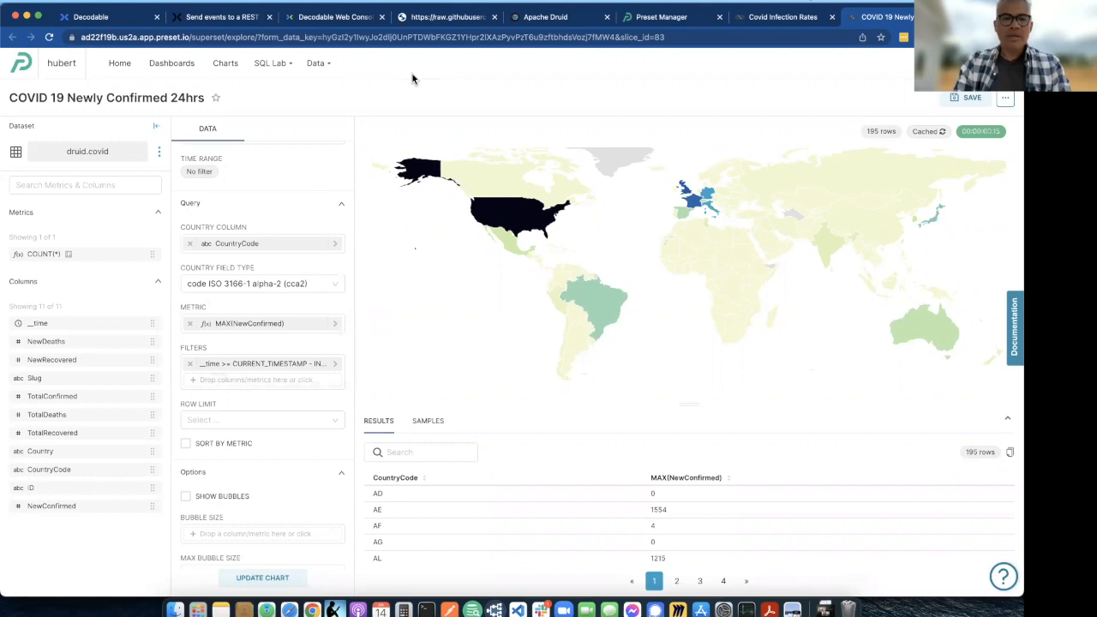
- Leave the chart without saving, look at the charts list, and reopen the Covid Infection Rates dashboard to view its charts
{"action": "left_click", "coordinate": [221, 67]}
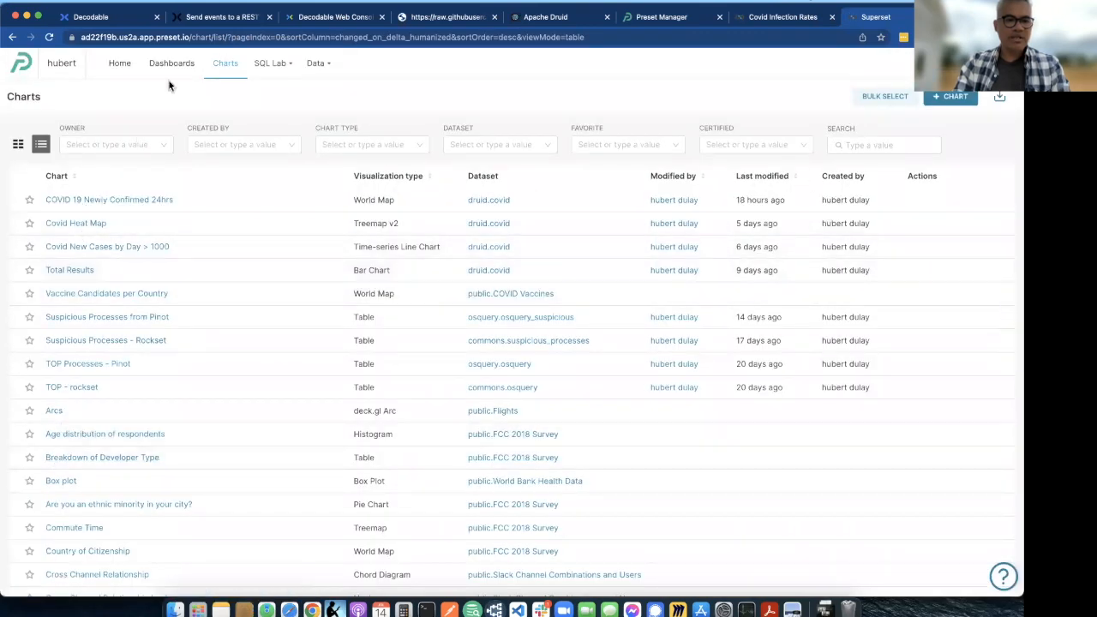
{"action": "left_click", "coordinate": [172, 66]}
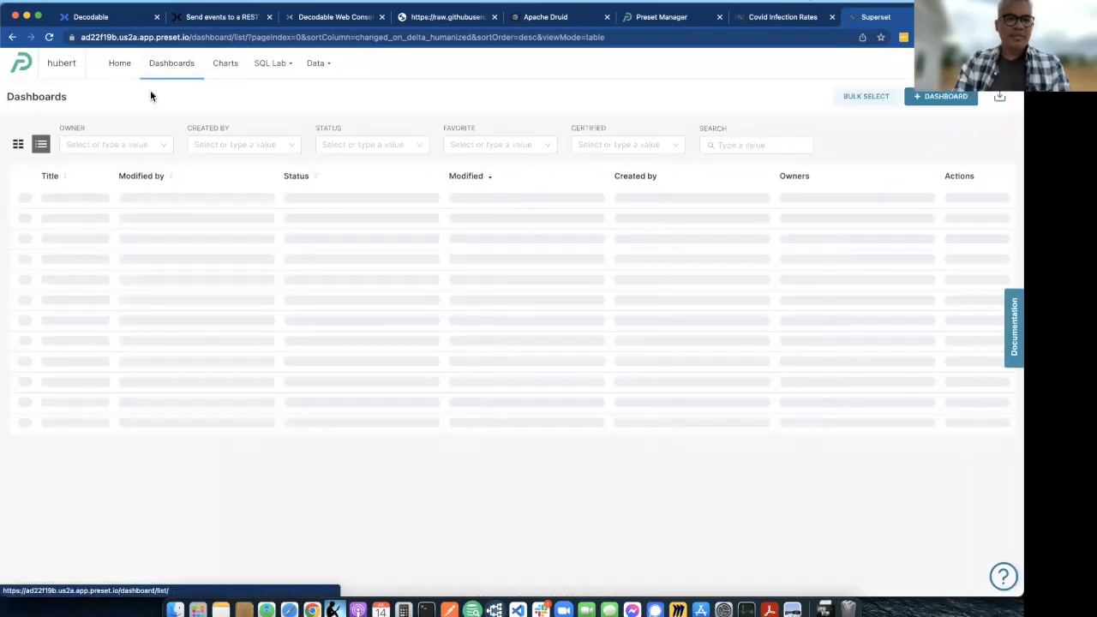
{"action": "left_click", "coordinate": [93, 204]}
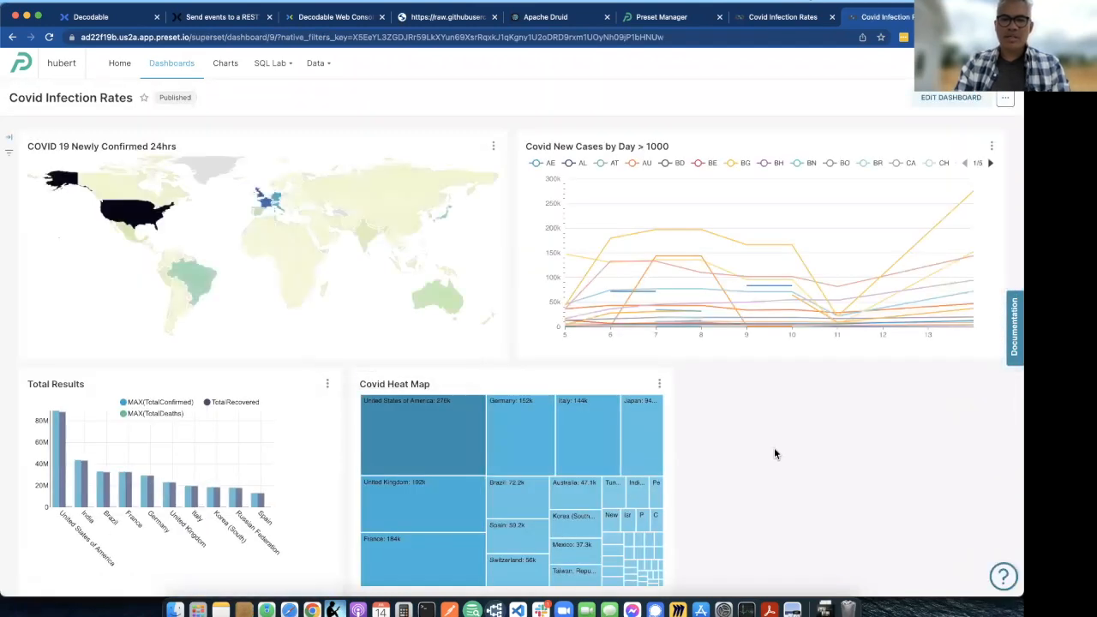
{"action": "scroll", "coordinate": [774, 449], "scroll_direction": "down", "scroll_amount": 1}
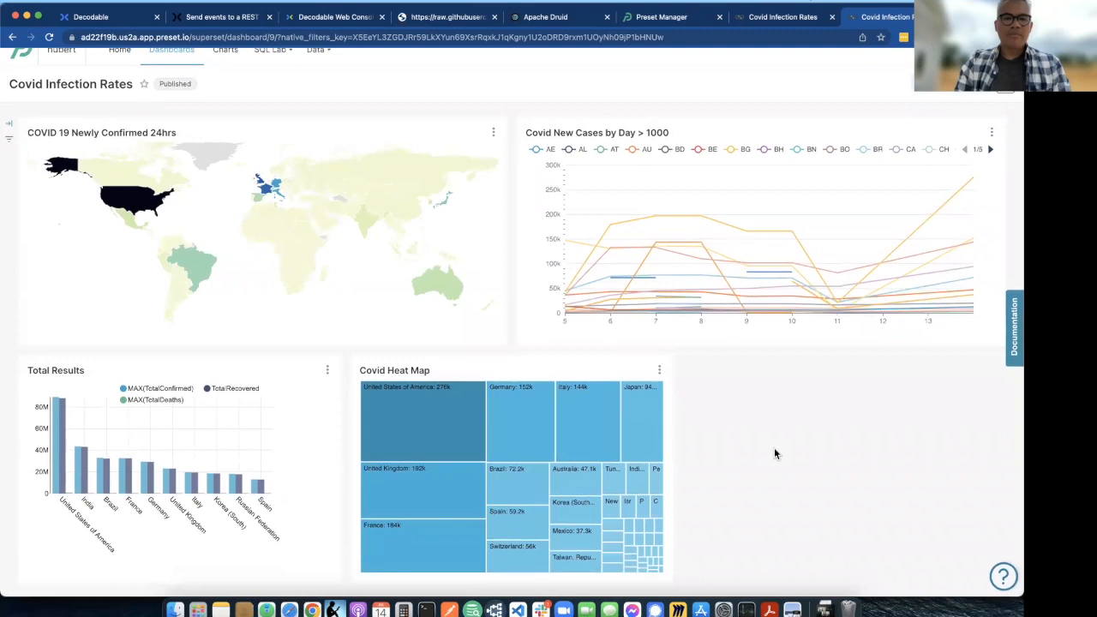